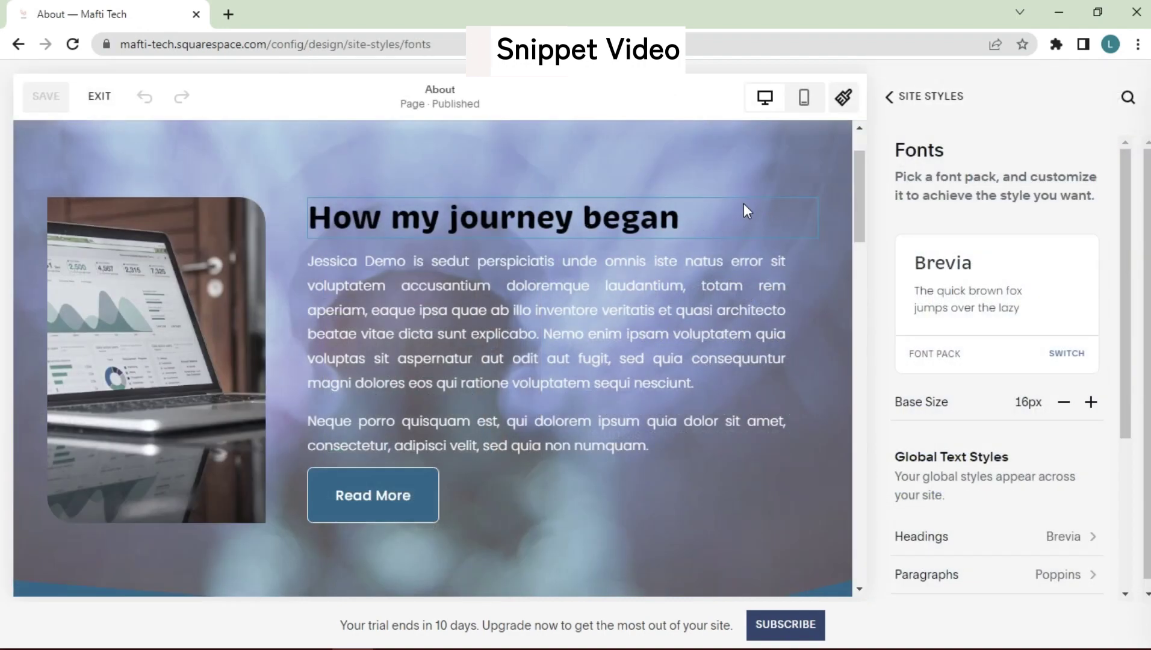
# Browse the heading font family catalogue, then go back to the paragraph font settings.
pyautogui.scroll(-3, 1060, 355)
pyautogui.click(1064, 376)
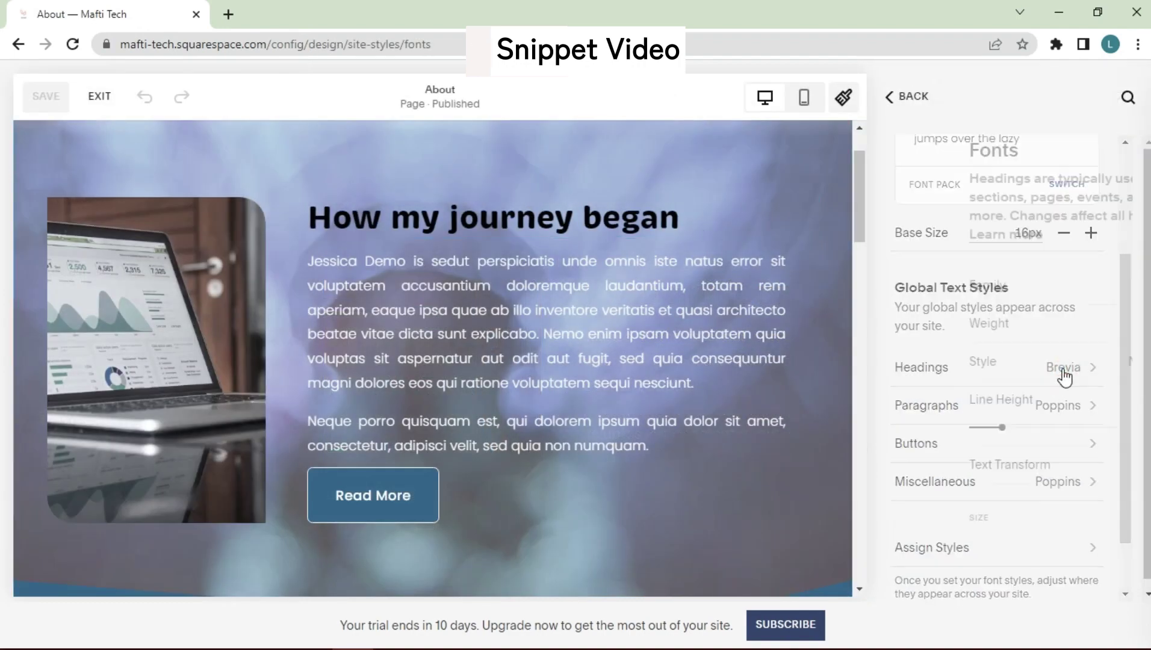
pyautogui.click(1084, 289)
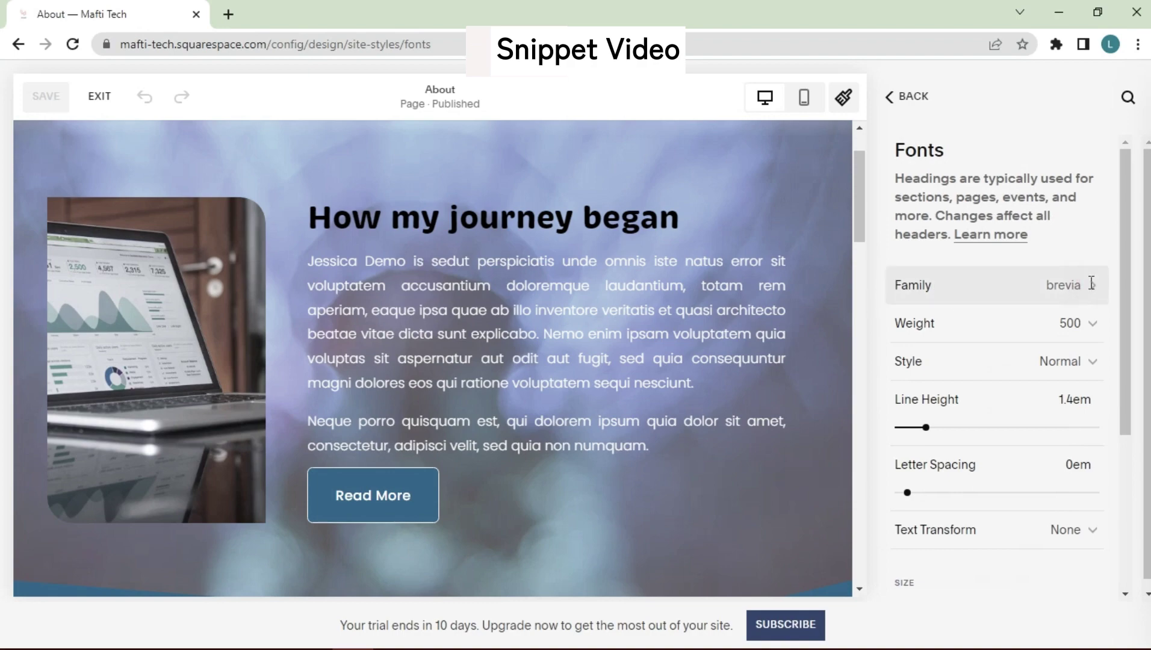
pyautogui.click(959, 328)
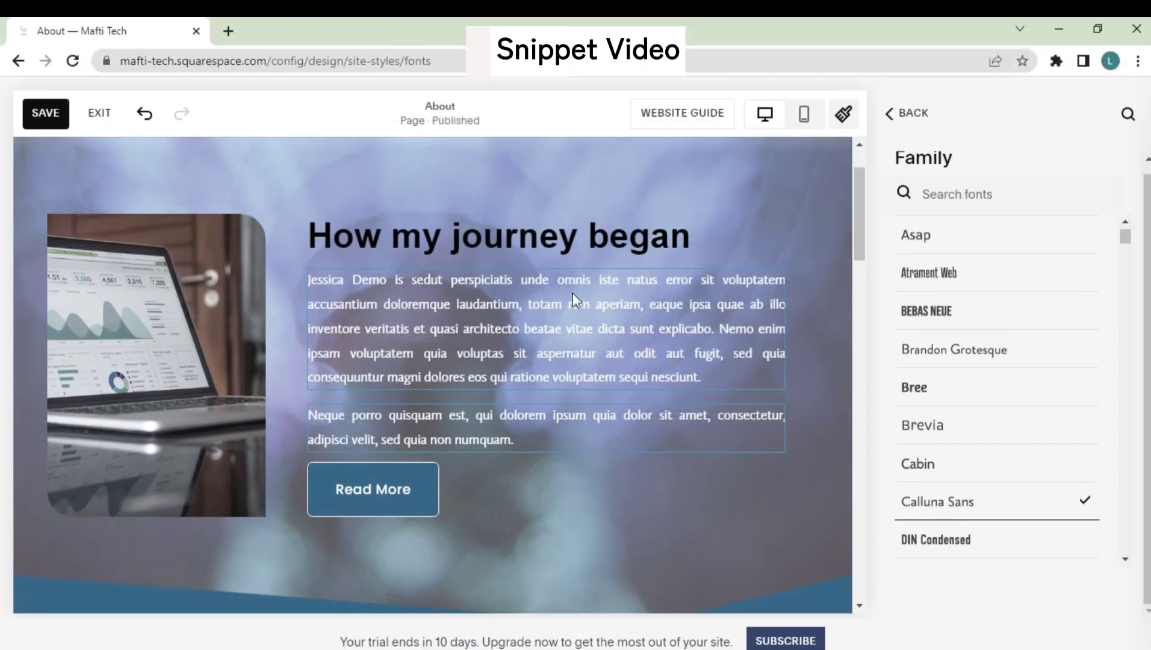
pyautogui.click(922, 115)
pyautogui.scroll(-3, 1015, 406)
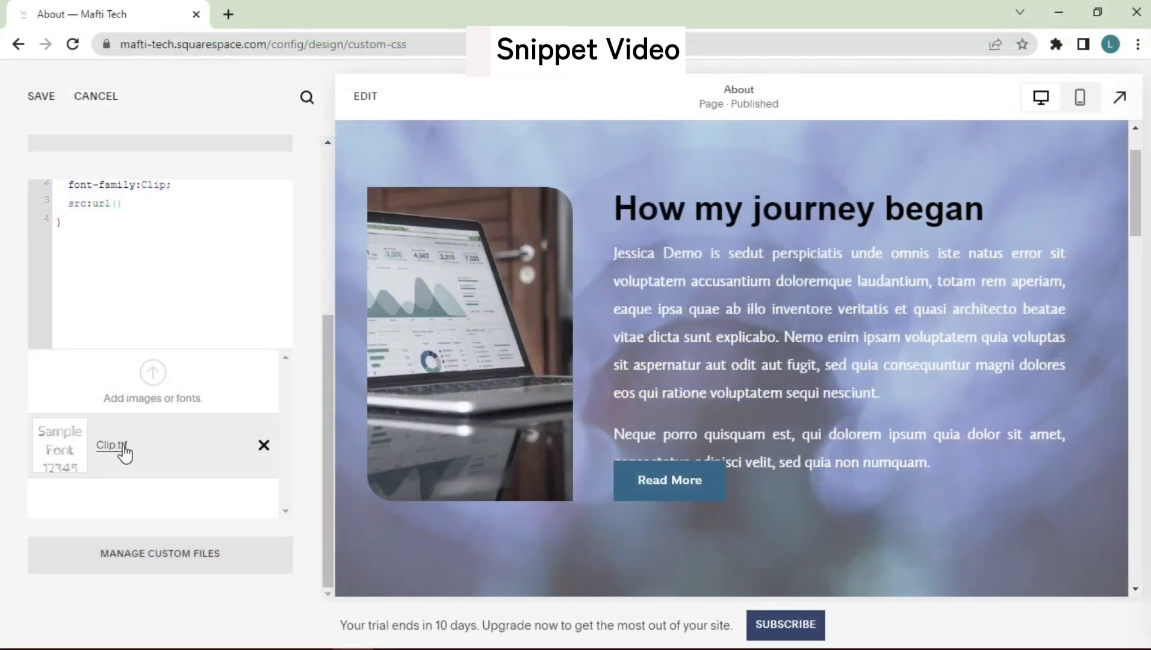
pyautogui.click(117, 447)
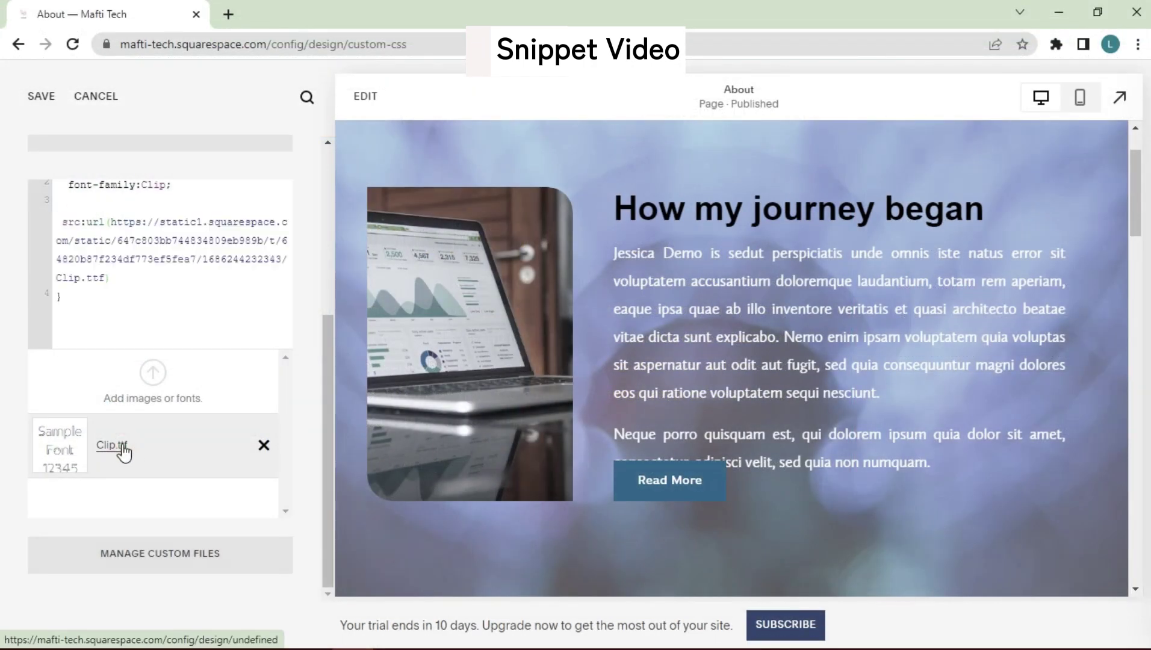
pyautogui.click(148, 294)
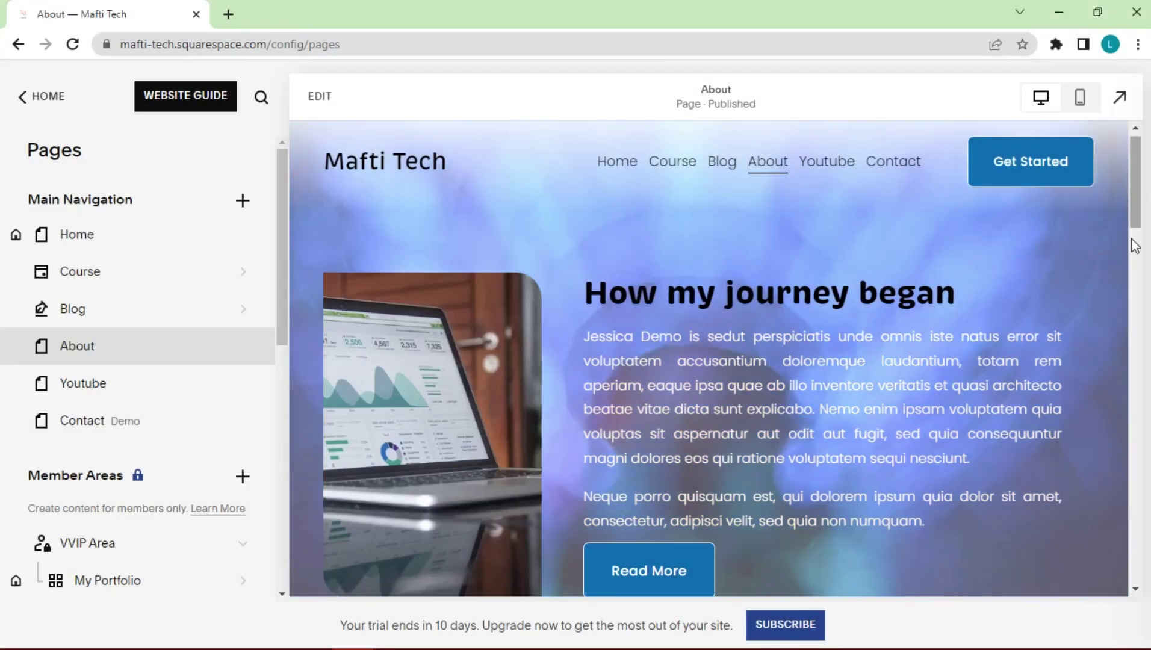
pyautogui.click(1136, 215)
pyautogui.moveTo(1135, 215); pyautogui.dragTo(1136, 229)
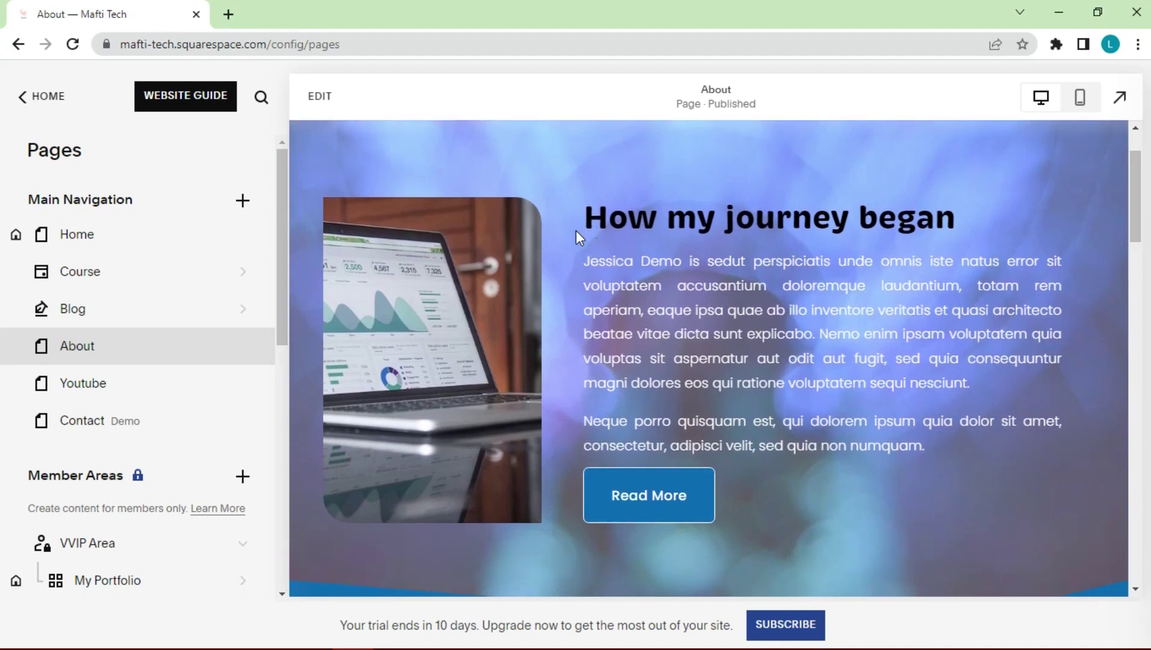
pyautogui.moveTo(613, 220); pyautogui.dragTo(981, 226)
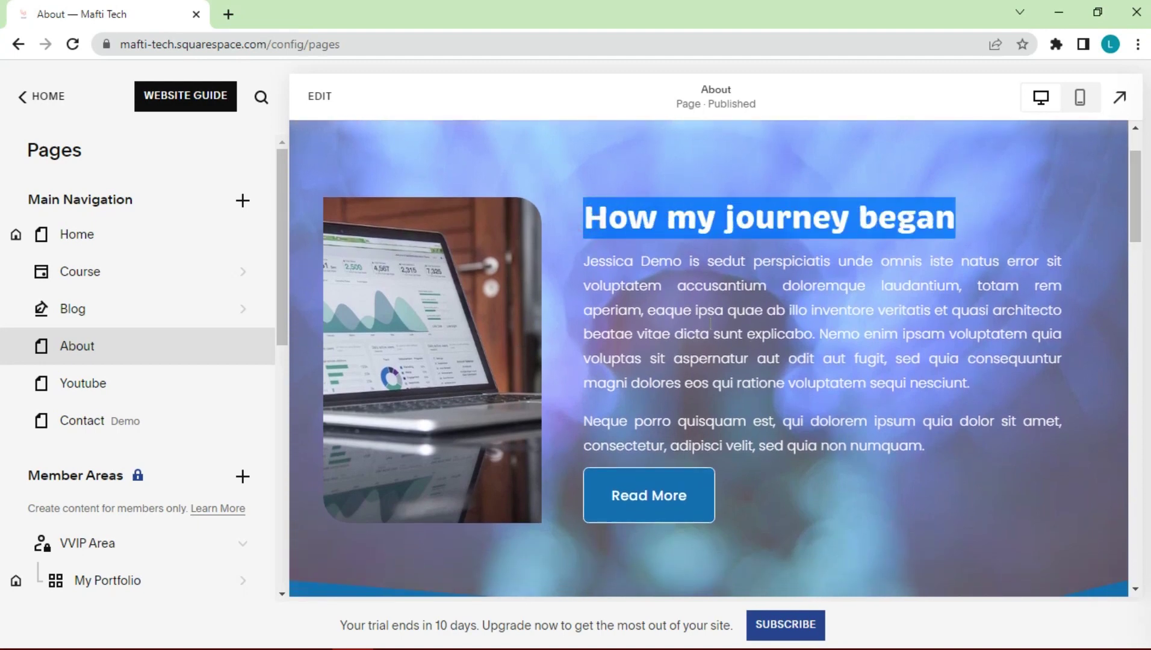
pyautogui.click(590, 224)
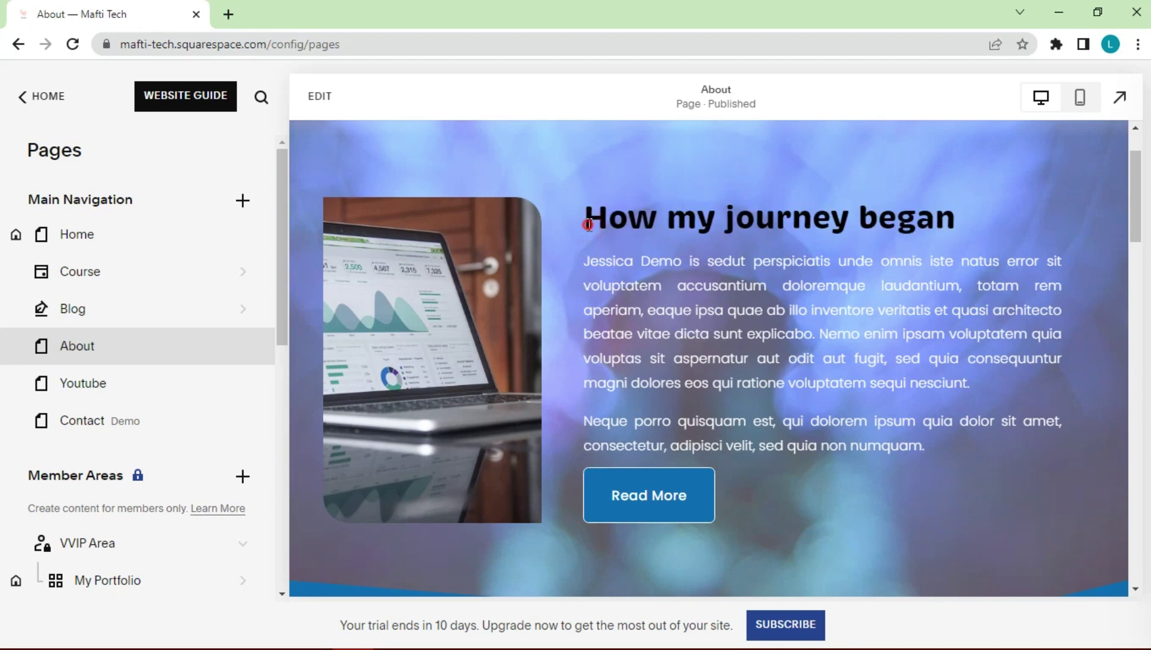
pyautogui.moveTo(588, 225); pyautogui.dragTo(1011, 247)
pyautogui.moveTo(925, 445); pyautogui.dragTo(587, 259)
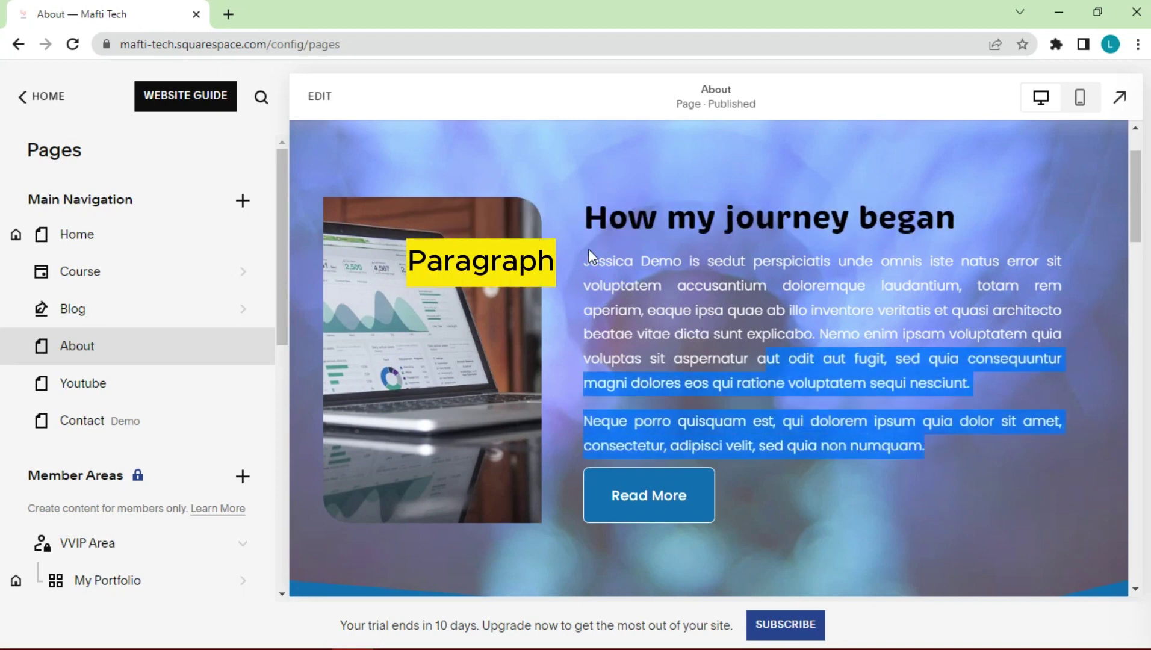
pyautogui.click(768, 476)
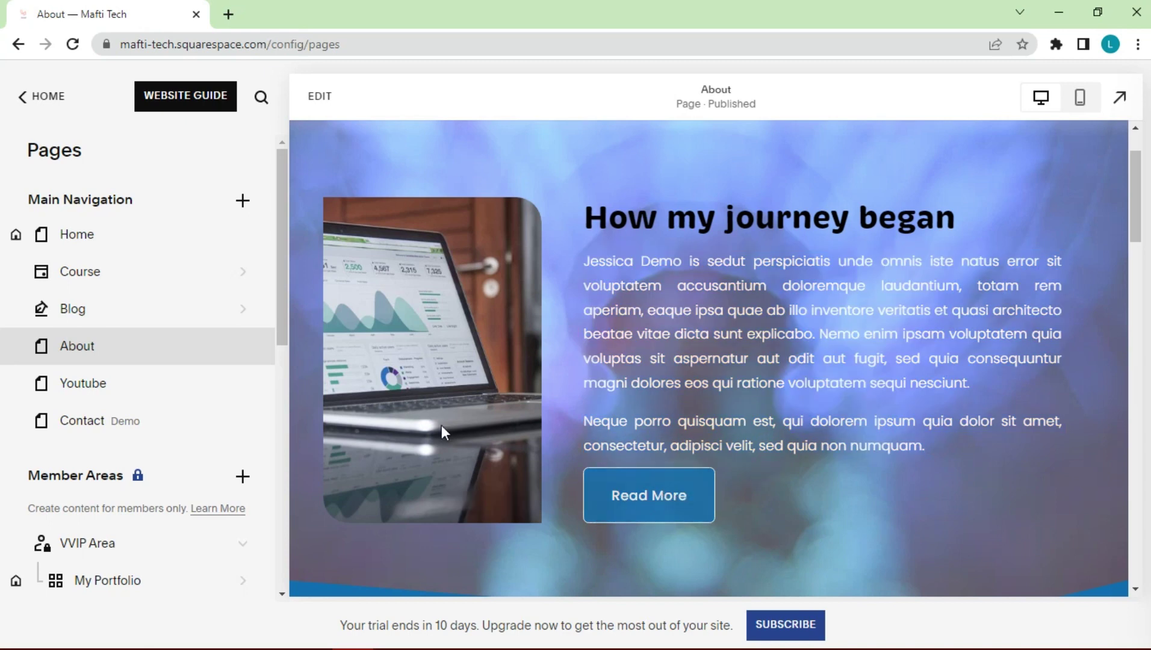
pyautogui.moveTo(162, 371)
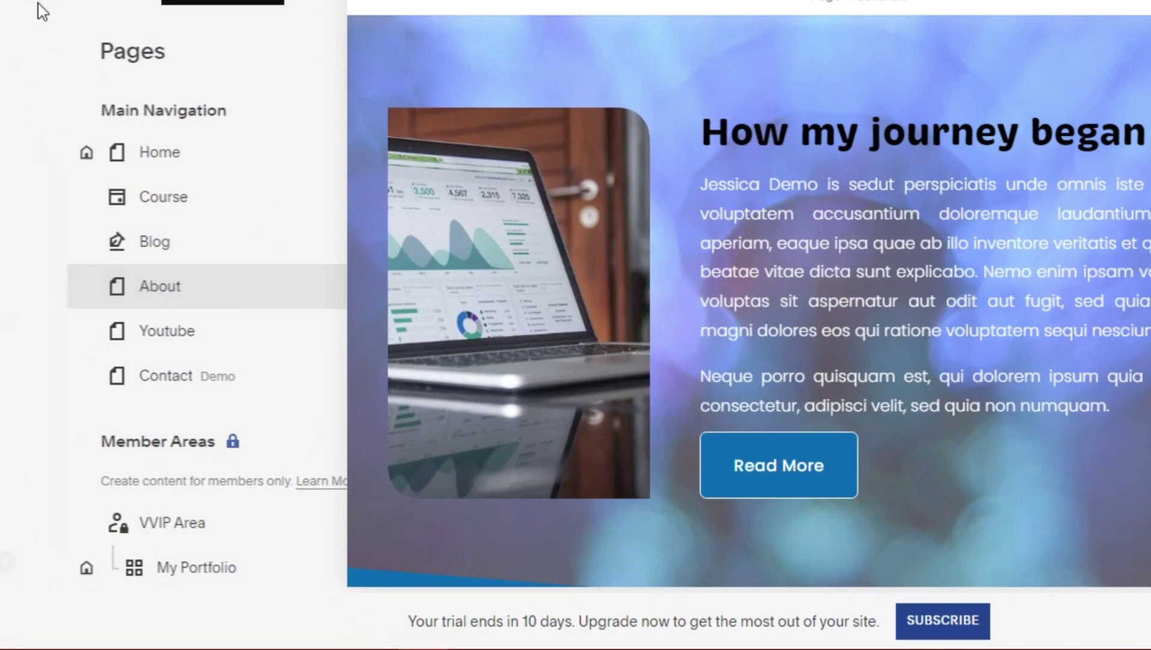
# Go from Home to Design > Site Styles, with the About page preview alongside.
pyautogui.click(38, 3)
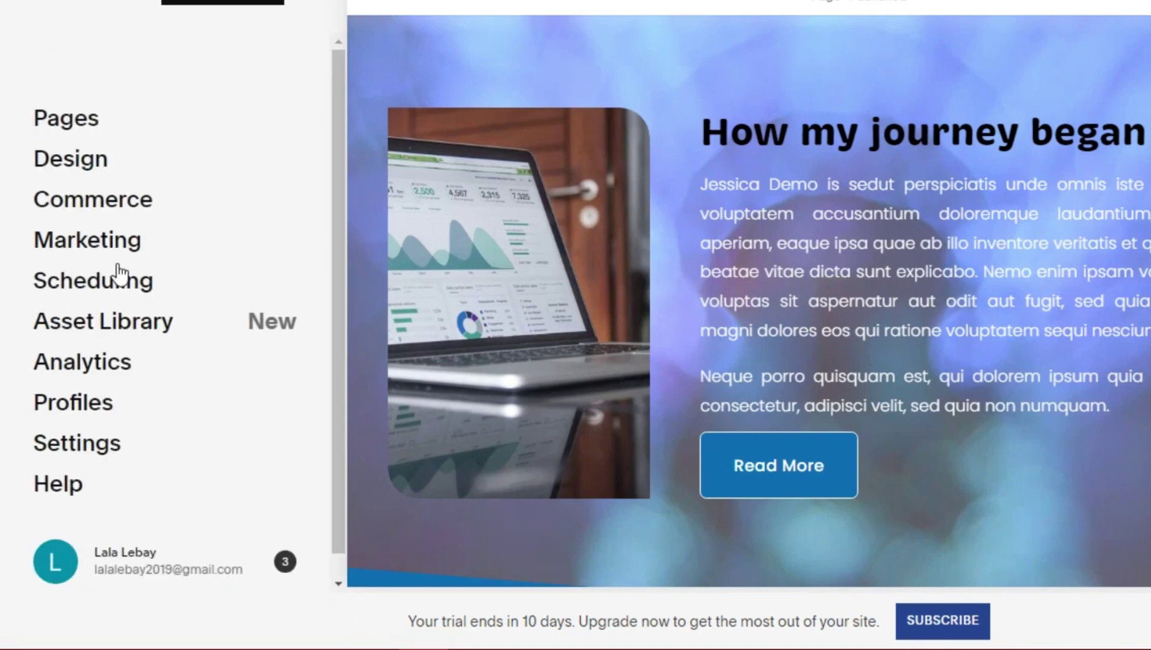
pyautogui.click(71, 162)
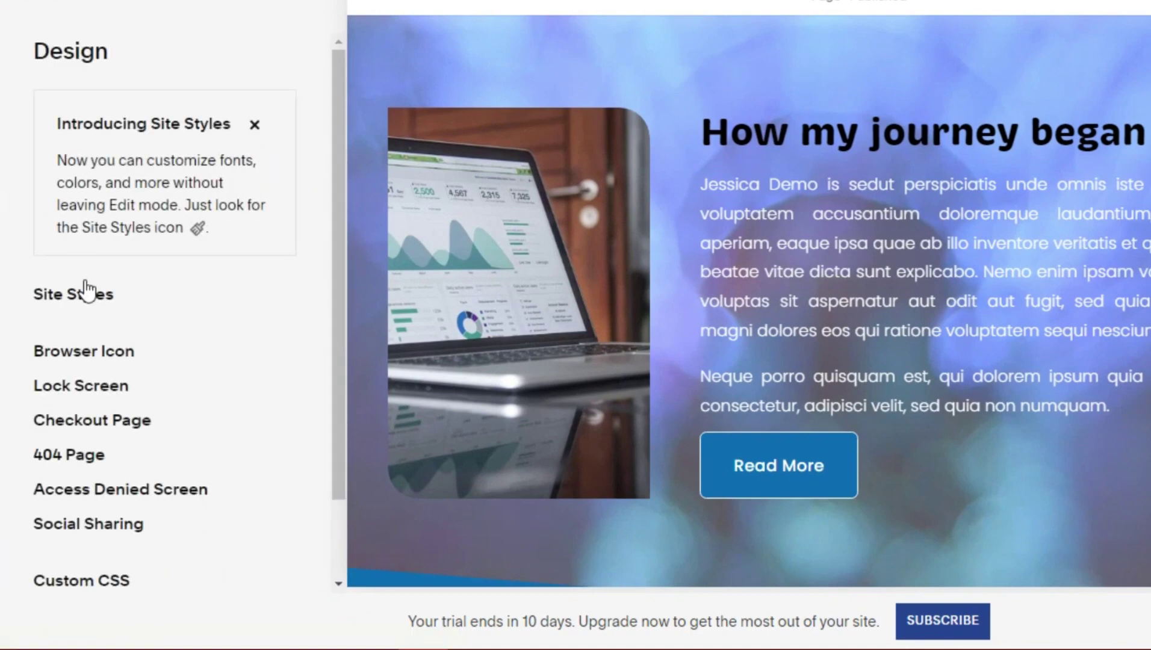
pyautogui.click(70, 295)
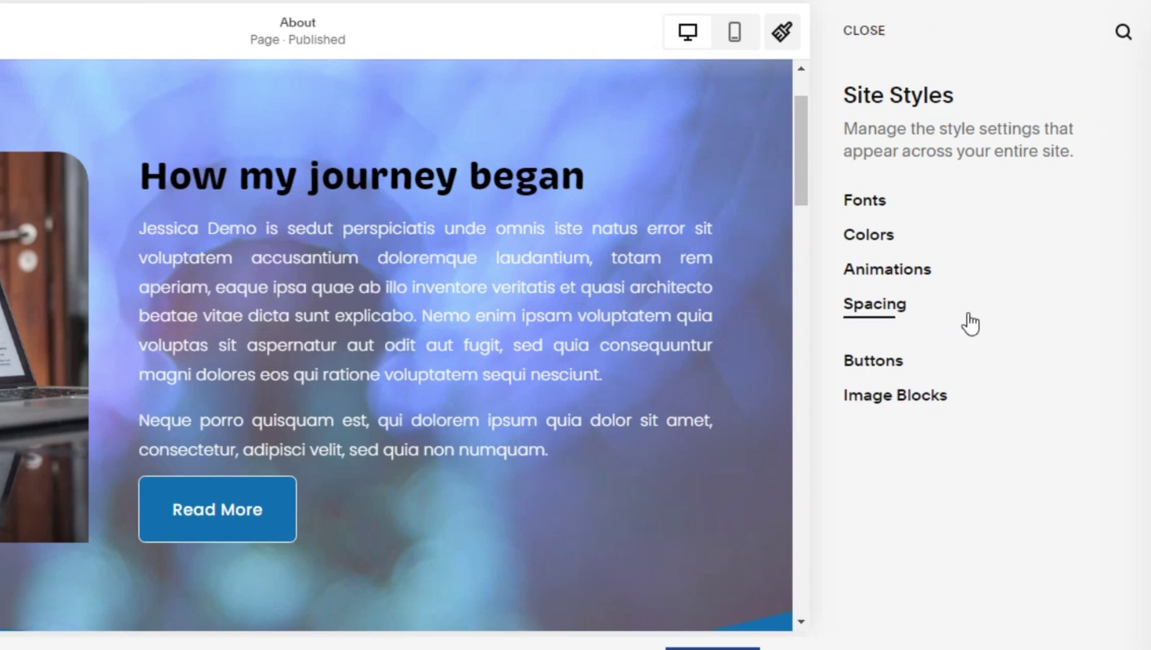
# In Site Styles > Fonts, switch the Headings family from Brevia to Arial from the full font catalogue.
pyautogui.click(865, 208)
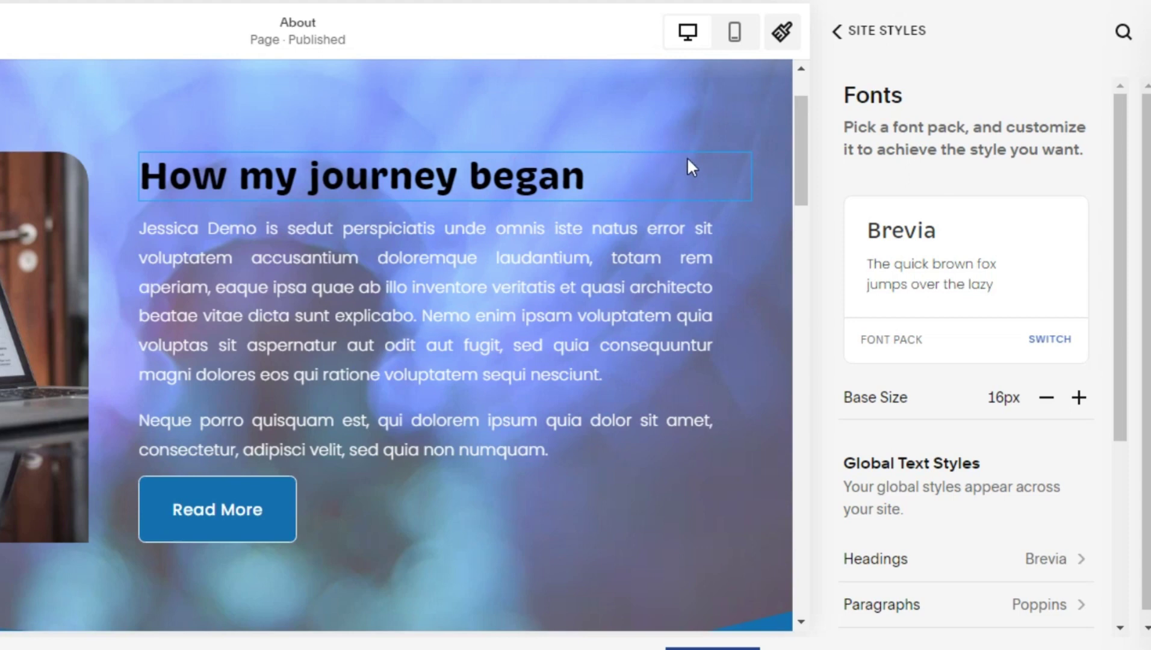
pyautogui.scroll(-3, 1024, 337)
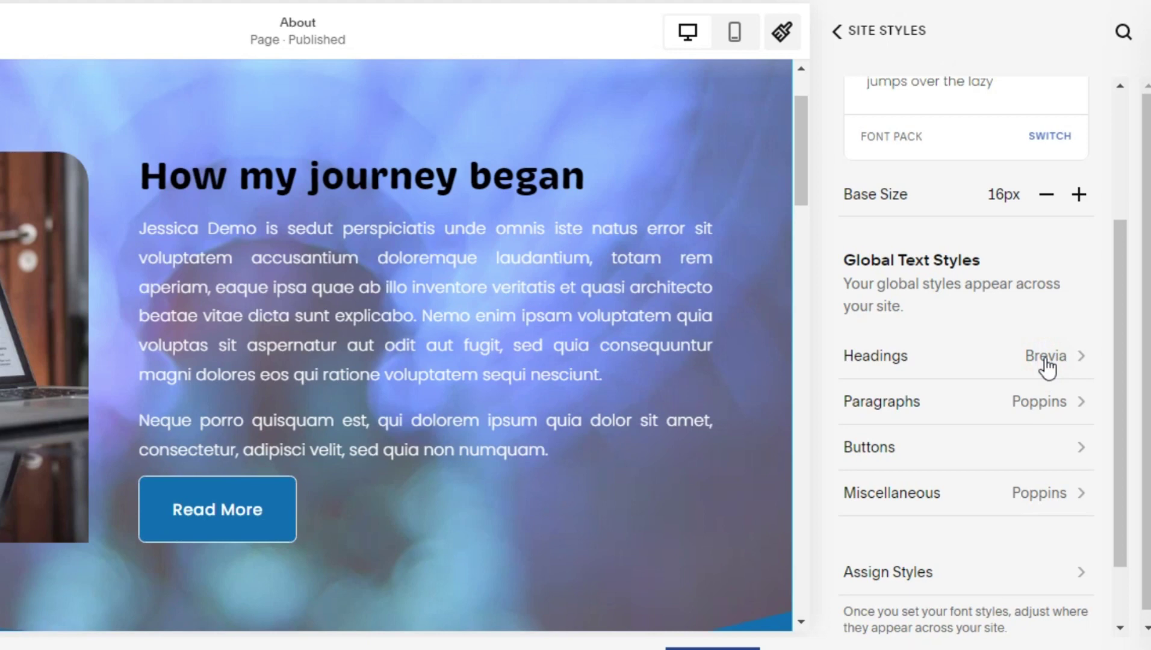
pyautogui.click(1047, 364)
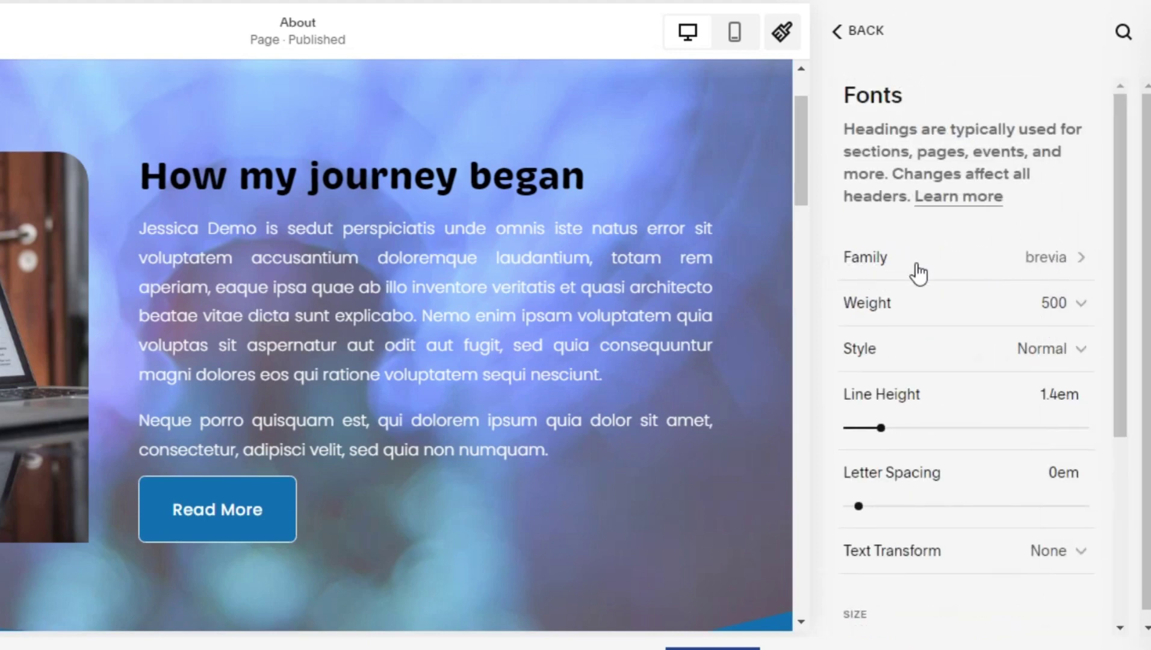
pyautogui.click(1078, 256)
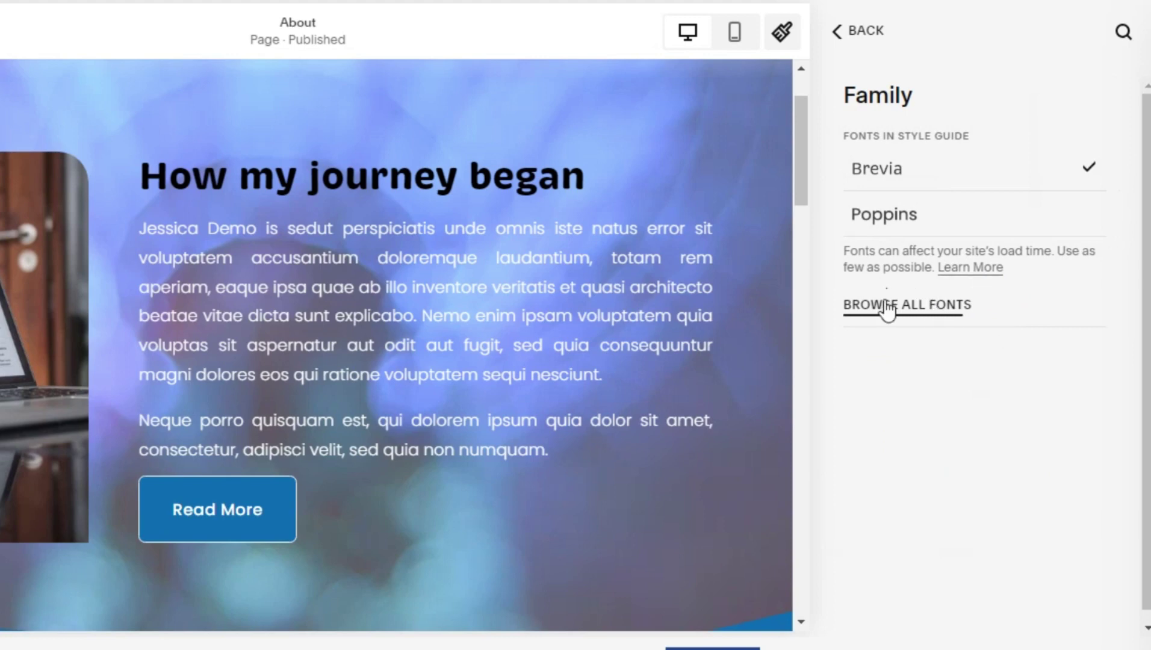
pyautogui.click(922, 309)
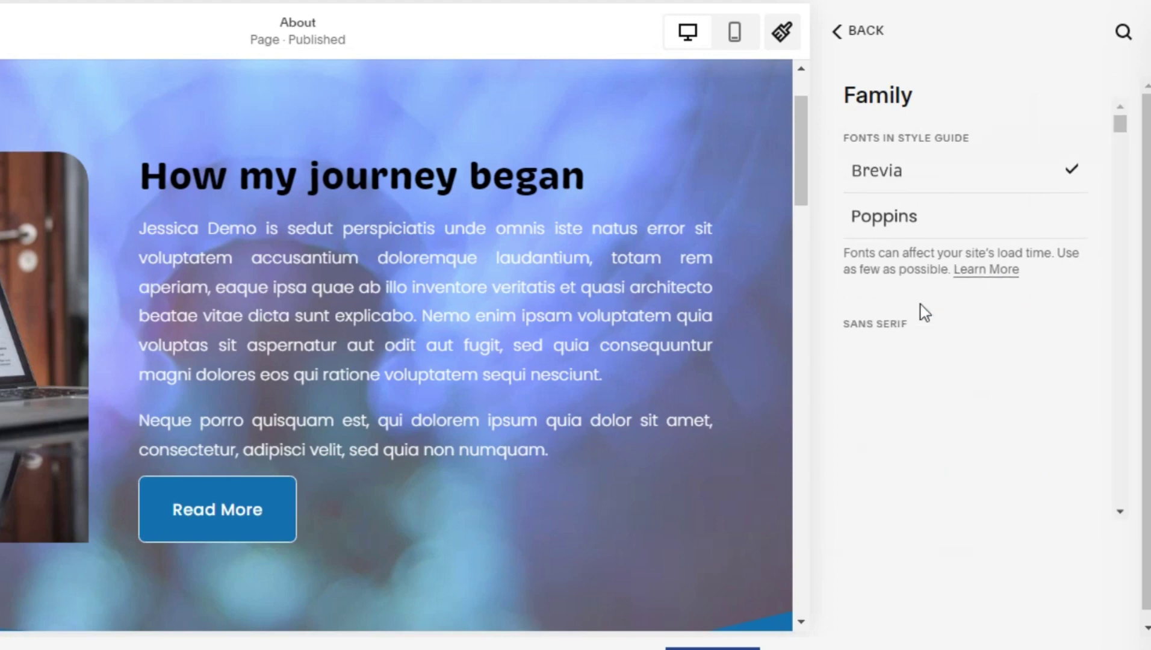
pyautogui.scroll(-3, 952, 421)
pyautogui.scroll(-2, 951, 419)
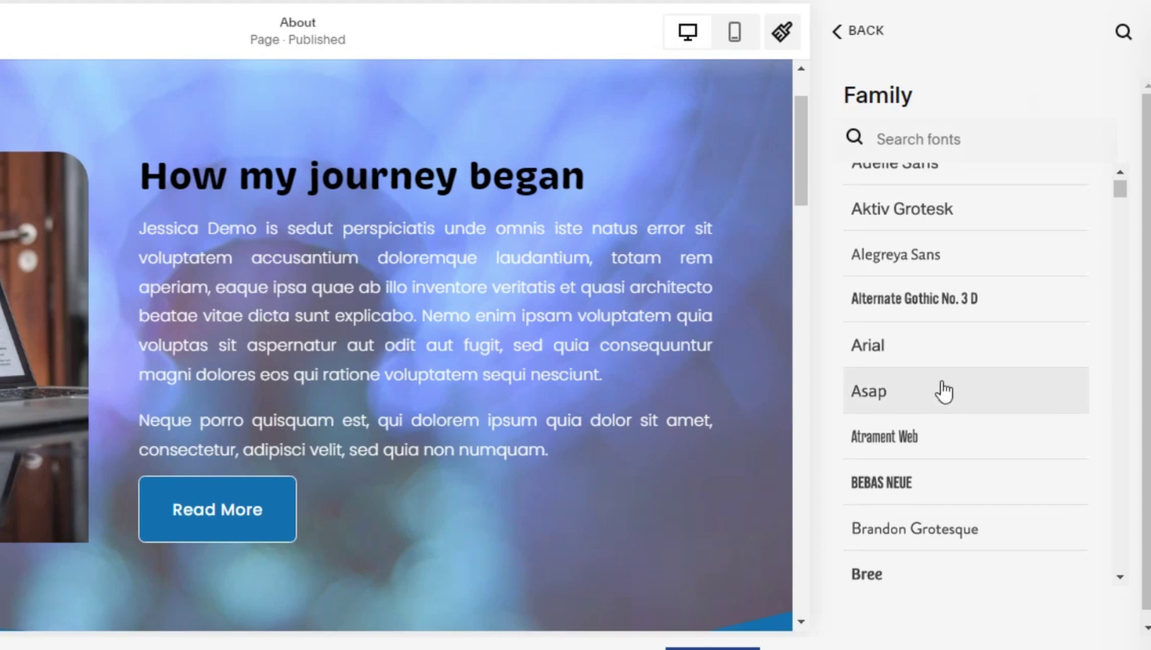
pyautogui.click(910, 346)
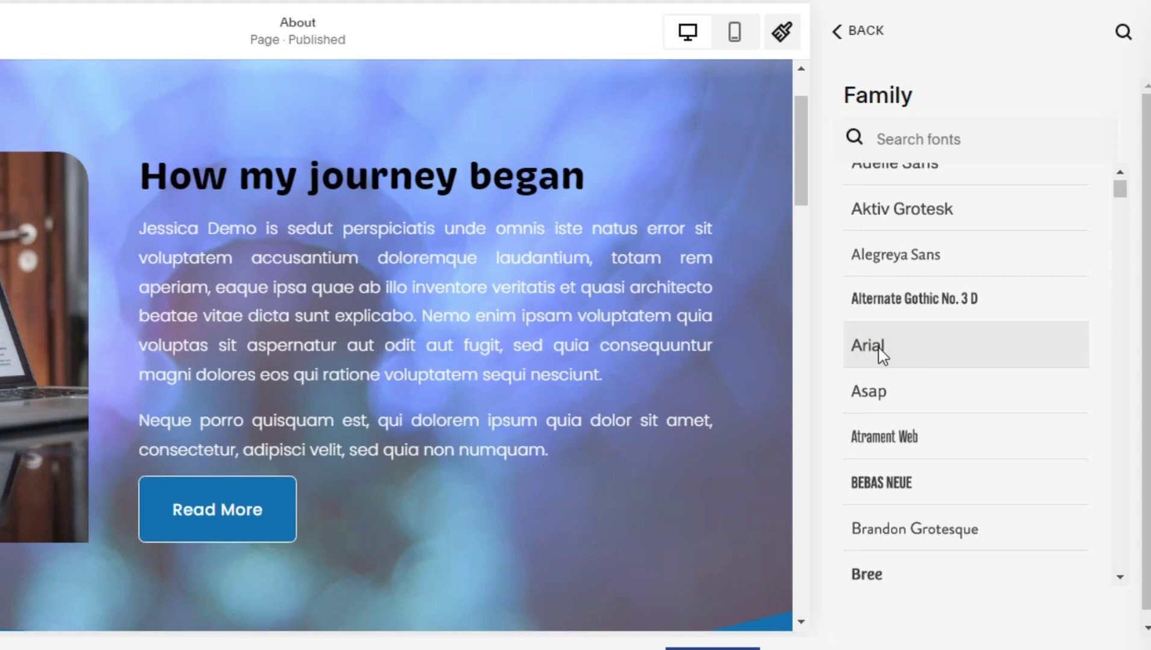
pyautogui.click(882, 354)
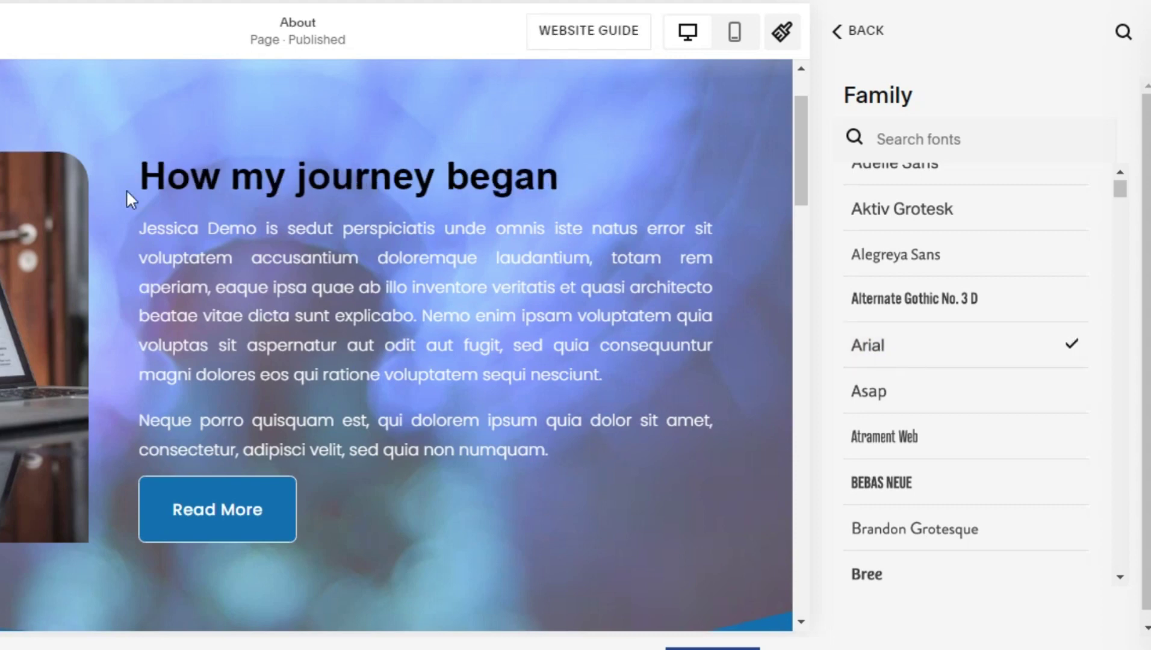
pyautogui.click(855, 33)
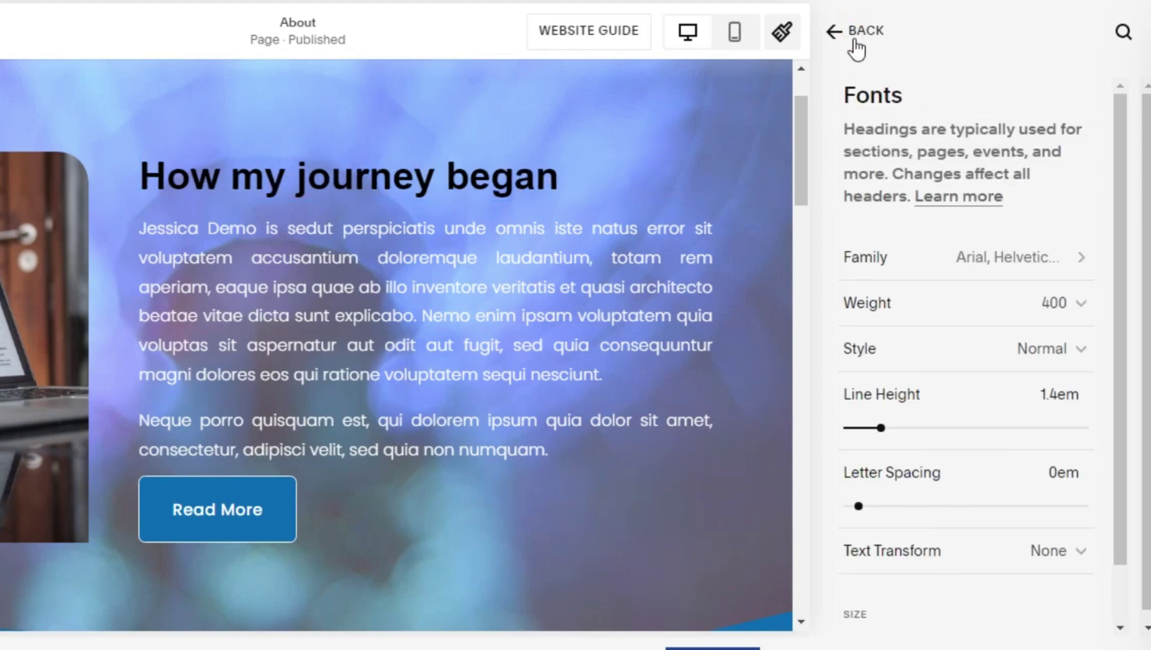
# Set the heading style back to Normal after briefly trying Italic.
pyautogui.click(1054, 356)
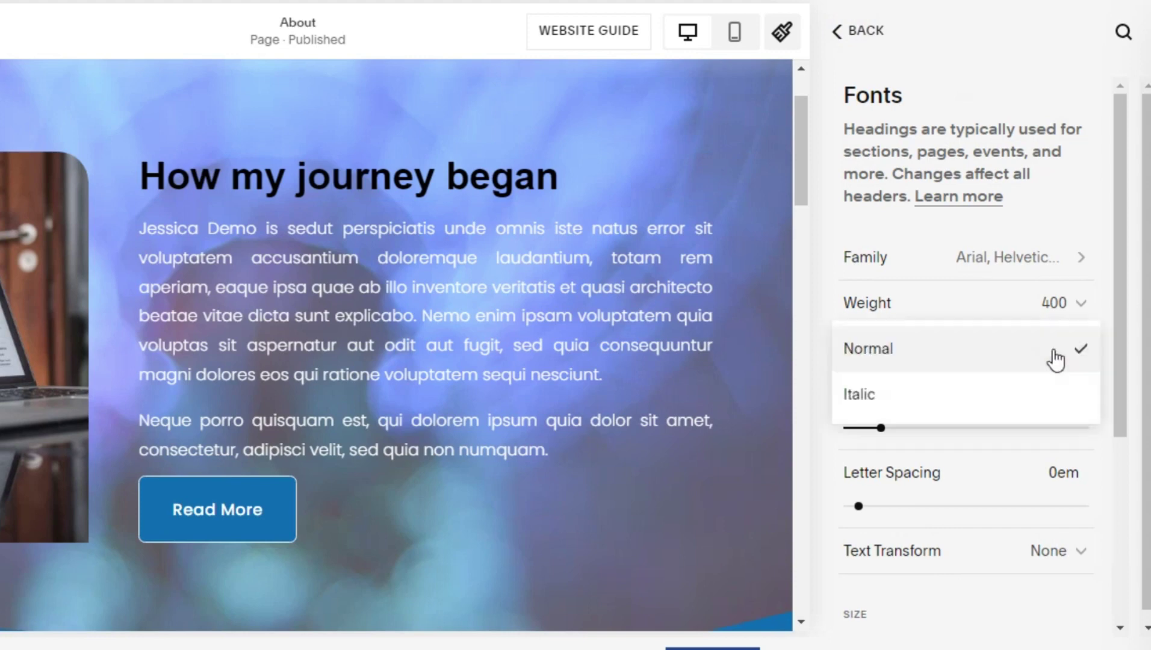
pyautogui.click(932, 396)
pyautogui.click(975, 355)
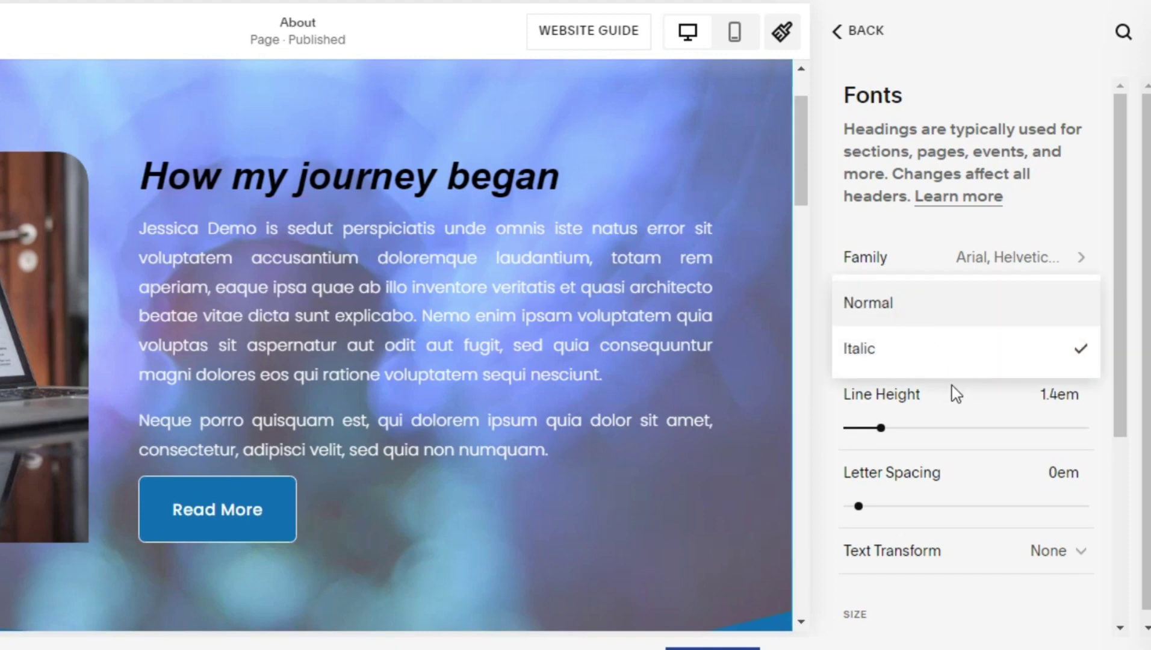
pyautogui.click(964, 304)
# Size Headings 1–4 at 5rem, 3.1rem, 2rem and 1rem, then return to Fonts.
pyautogui.scroll(-3, 966, 449)
pyautogui.scroll(-2, 964, 445)
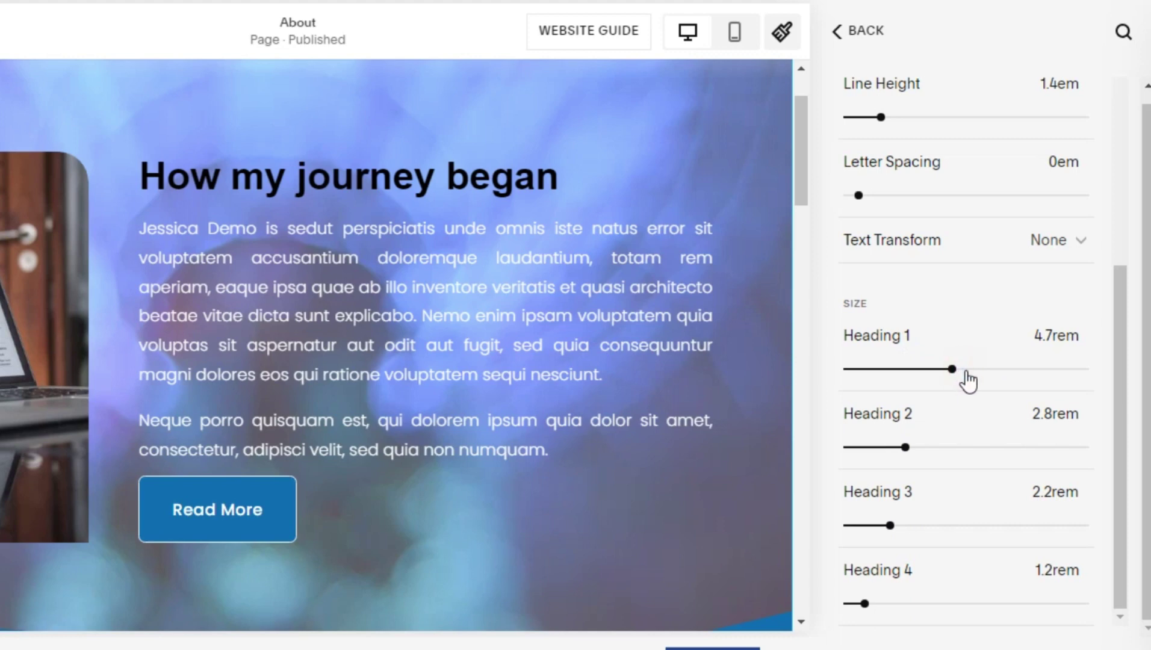
pyautogui.moveTo(966, 367); pyautogui.dragTo(961, 369)
pyautogui.moveTo(915, 451); pyautogui.dragTo(912, 448)
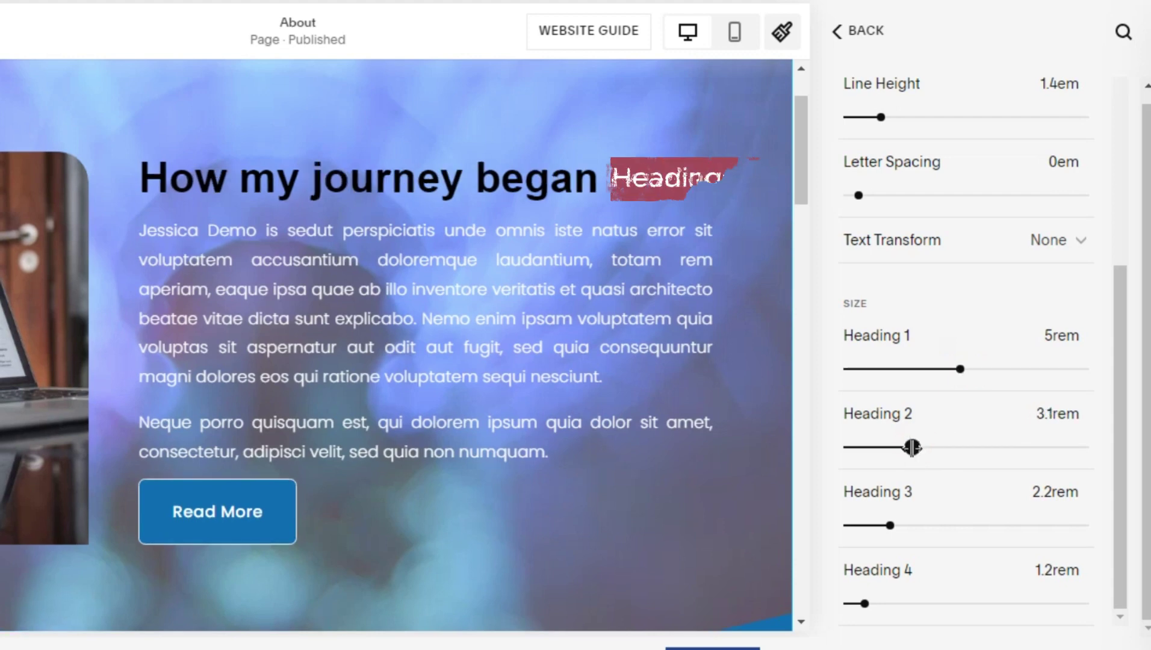
pyautogui.moveTo(887, 527); pyautogui.dragTo(883, 526)
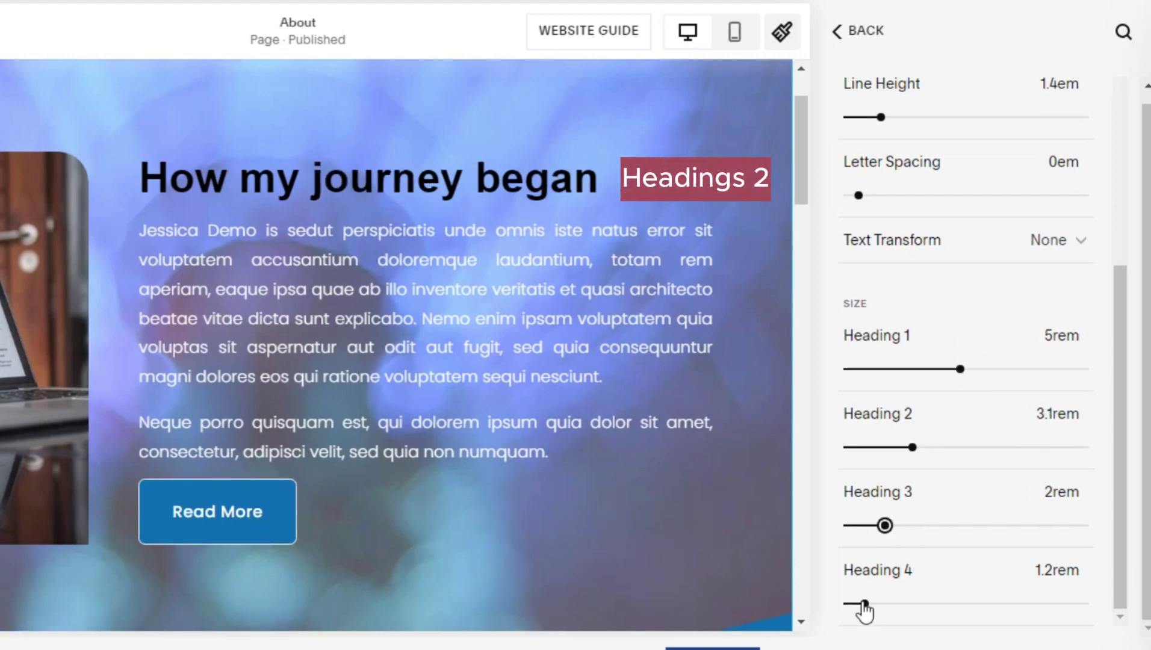
pyautogui.moveTo(865, 604); pyautogui.dragTo(868, 602)
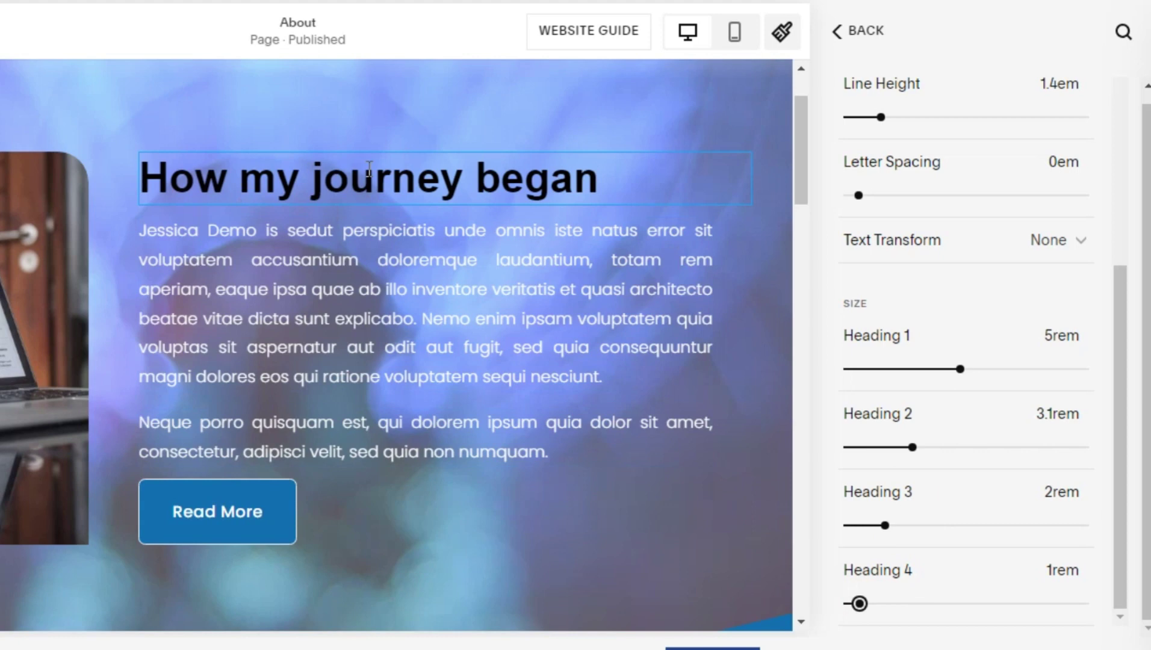
pyautogui.click(875, 31)
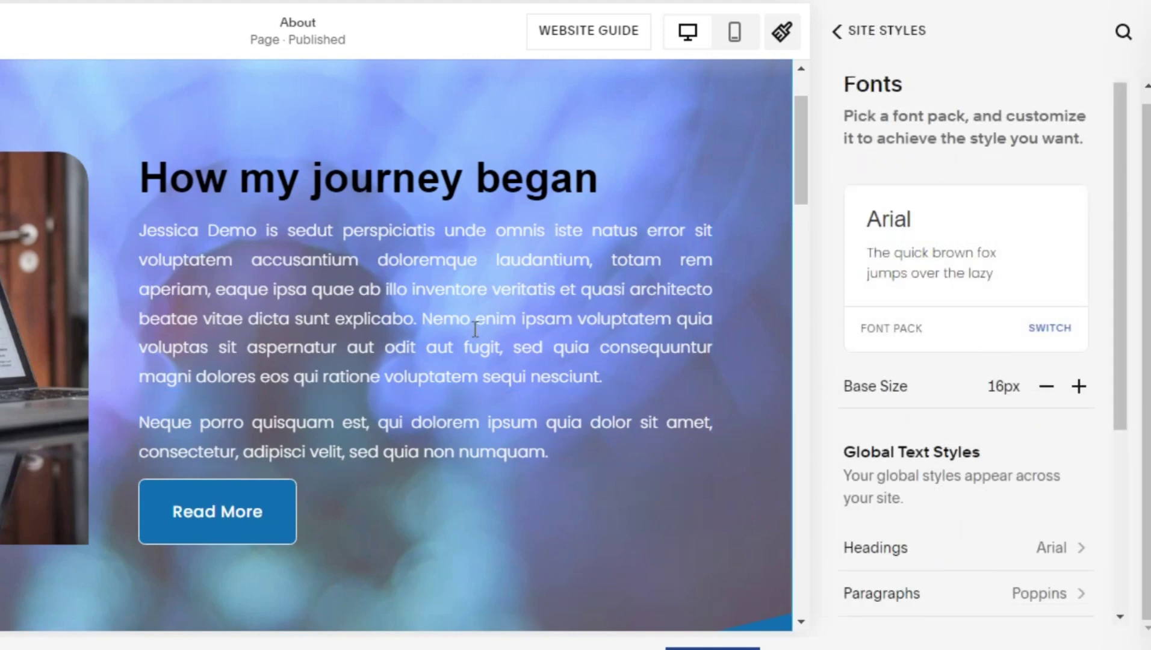
# Change the paragraph font family to Calluna Sans from the full font catalogue.
pyautogui.scroll(-3, 998, 453)
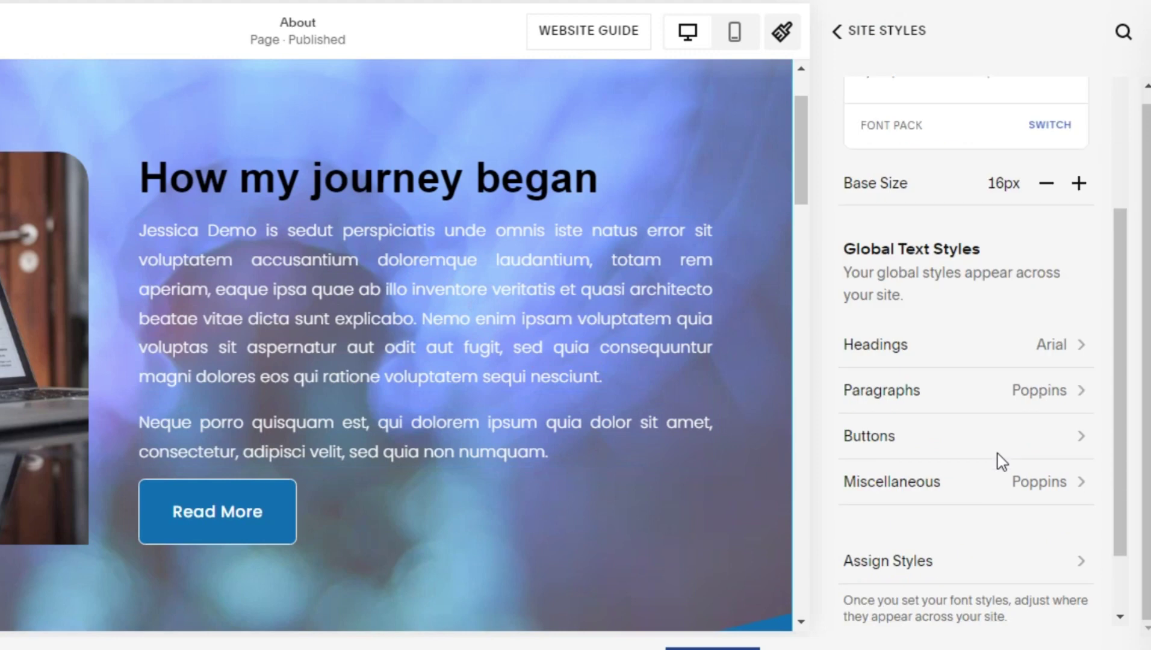
pyautogui.click(1041, 391)
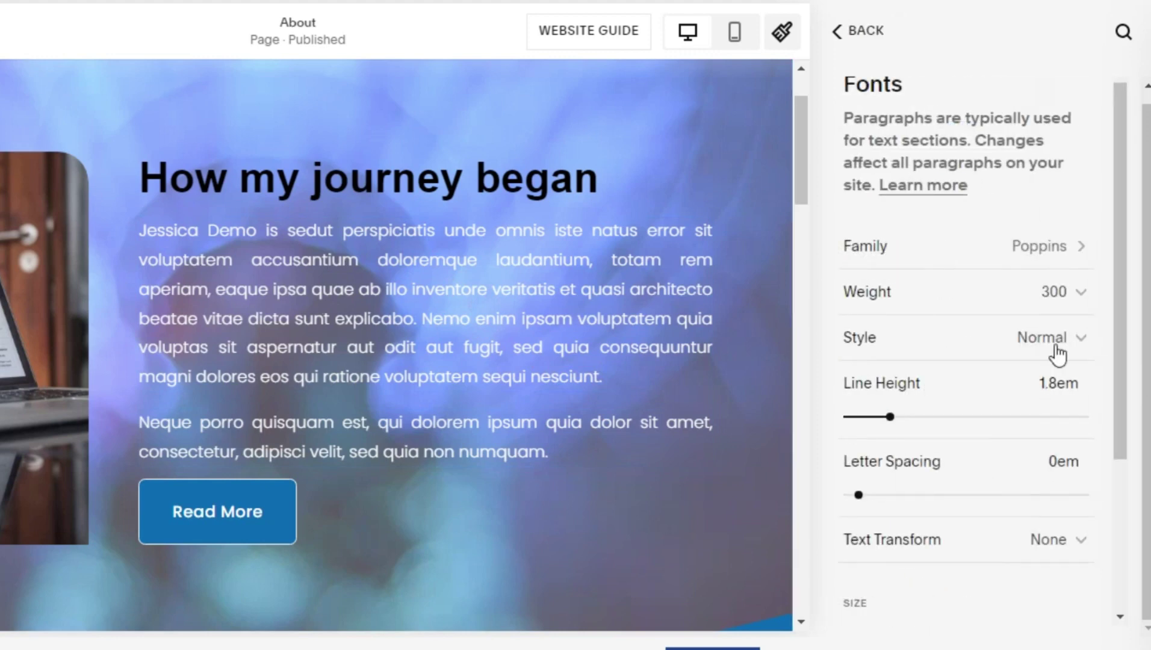
pyautogui.click(1055, 252)
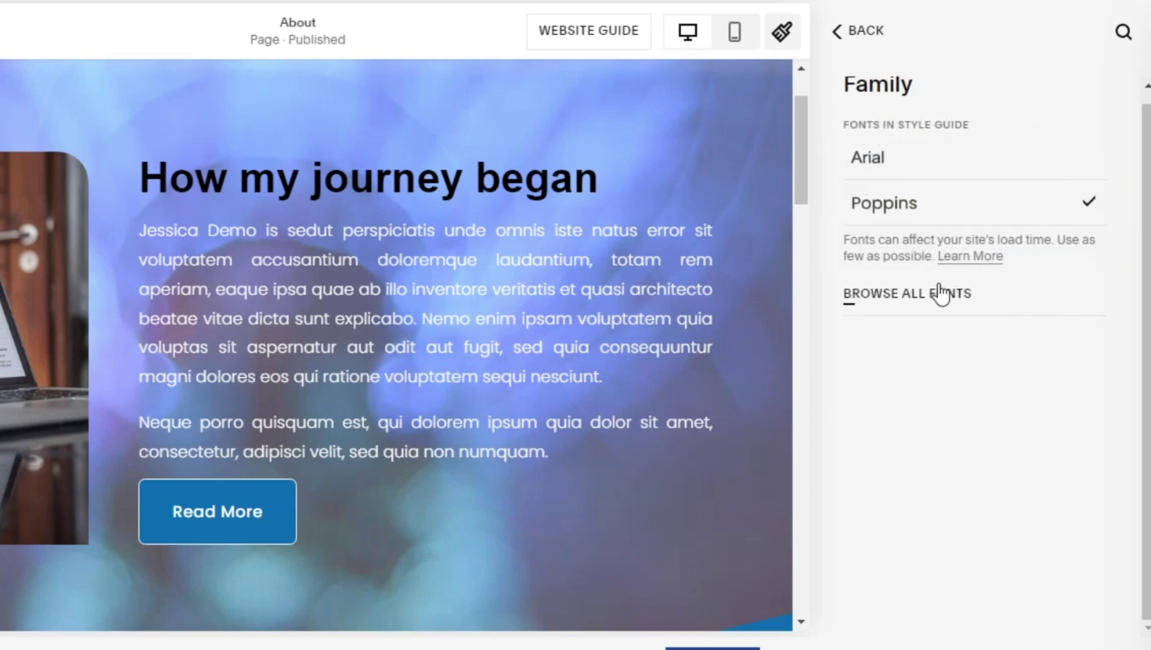
pyautogui.click(934, 292)
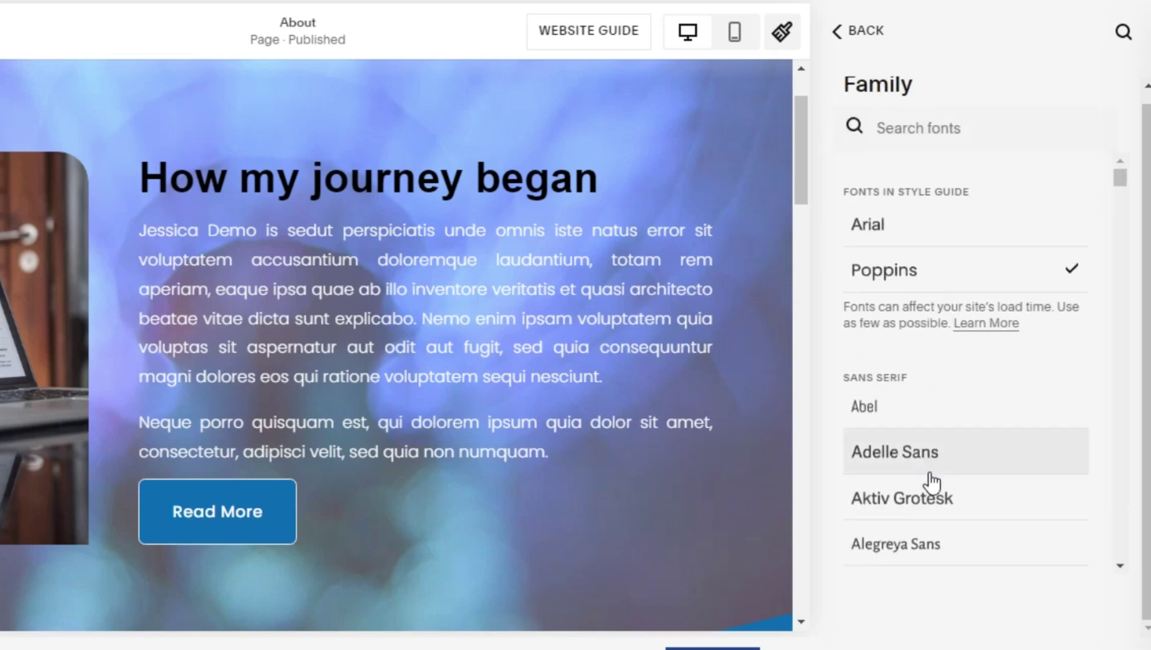
pyautogui.scroll(-5, 930, 475)
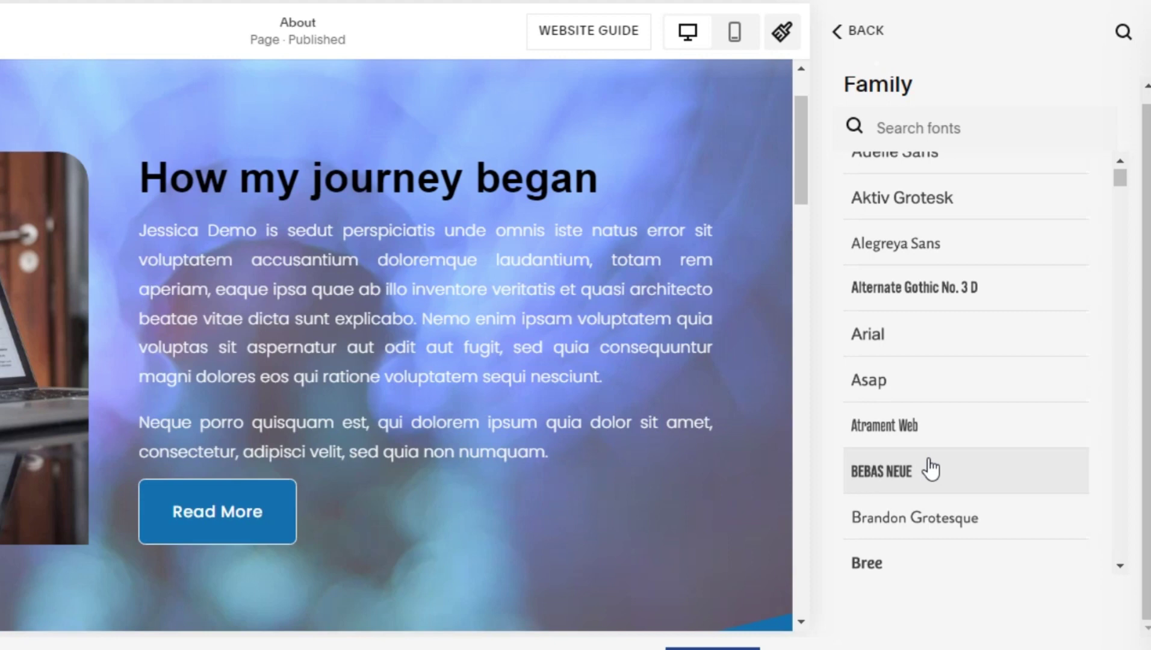
pyautogui.scroll(-2, 931, 470)
pyautogui.scroll(-2, 933, 508)
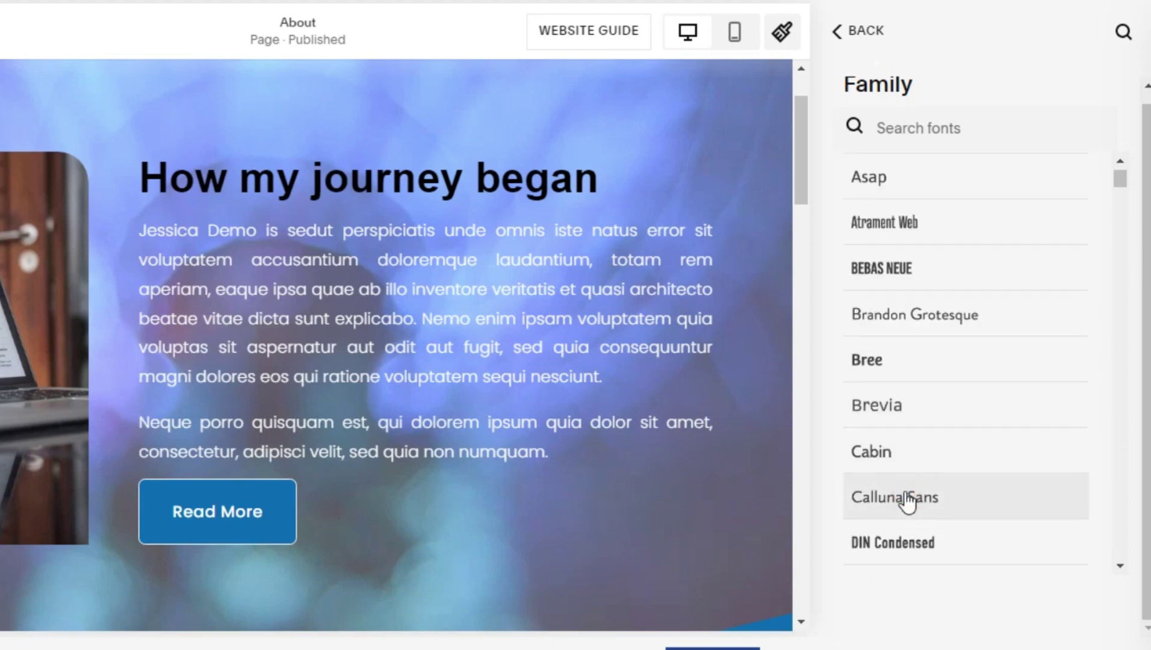
pyautogui.click(909, 504)
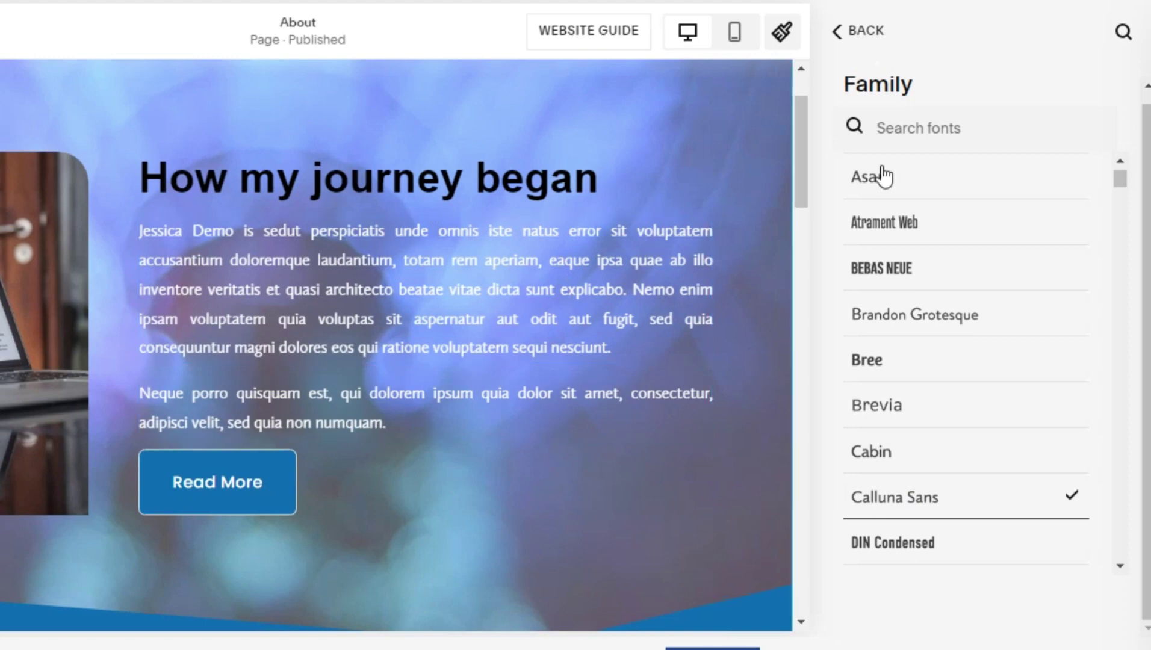
pyautogui.click(882, 33)
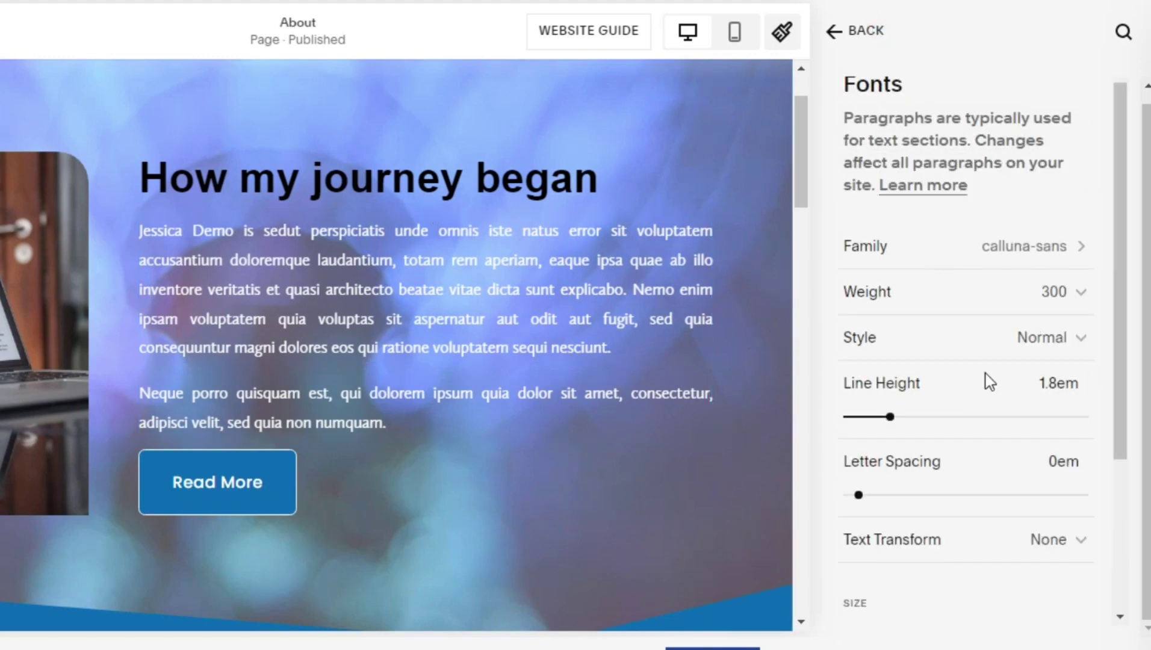
# Size Paragraph 2 at 1.2rem and Paragraph 1 at 1.8rem, then return to Fonts.
pyautogui.scroll(-4, 985, 380)
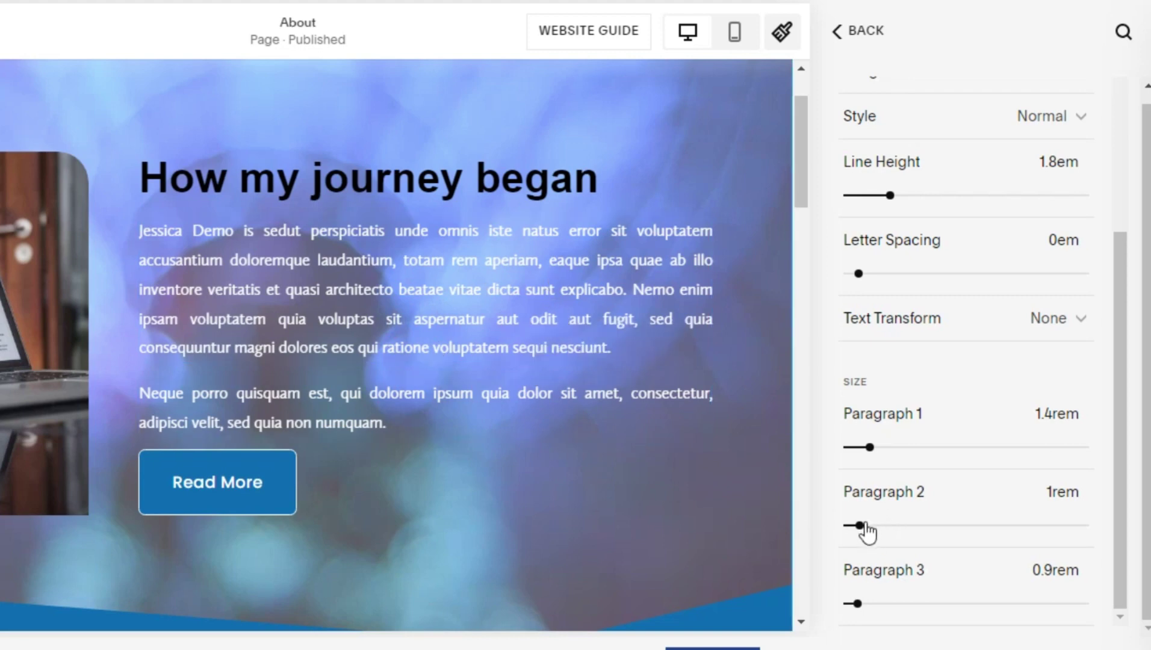
pyautogui.click(865, 525)
pyautogui.moveTo(866, 524); pyautogui.dragTo(868, 524)
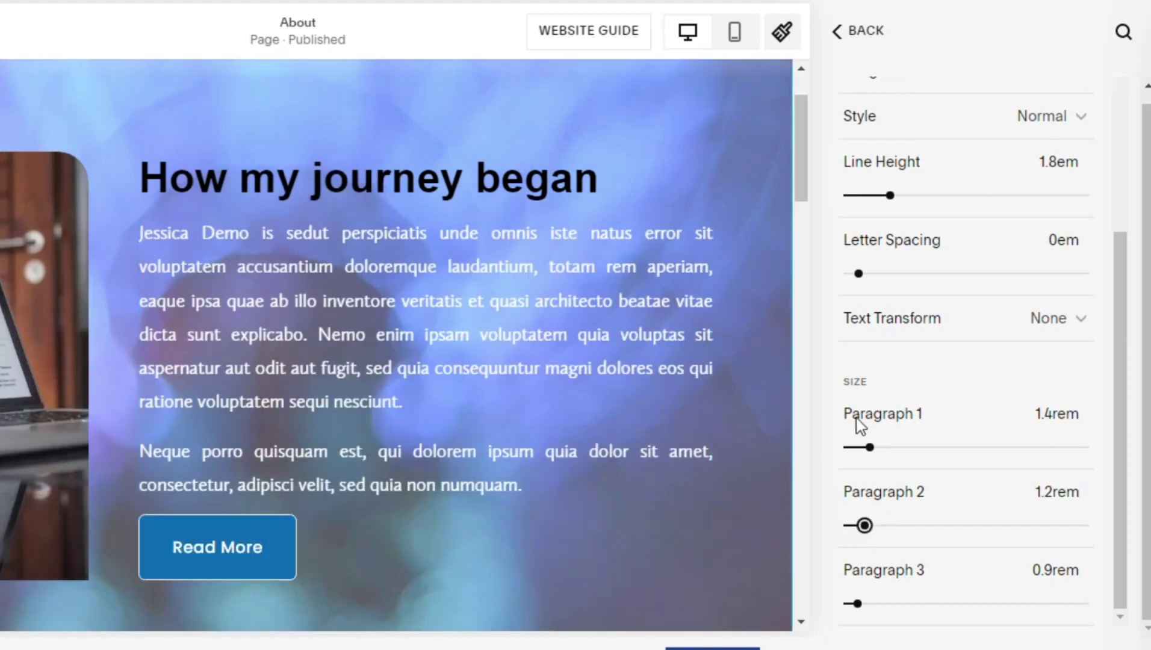
pyautogui.click(881, 449)
pyautogui.moveTo(880, 449); pyautogui.dragTo(880, 447)
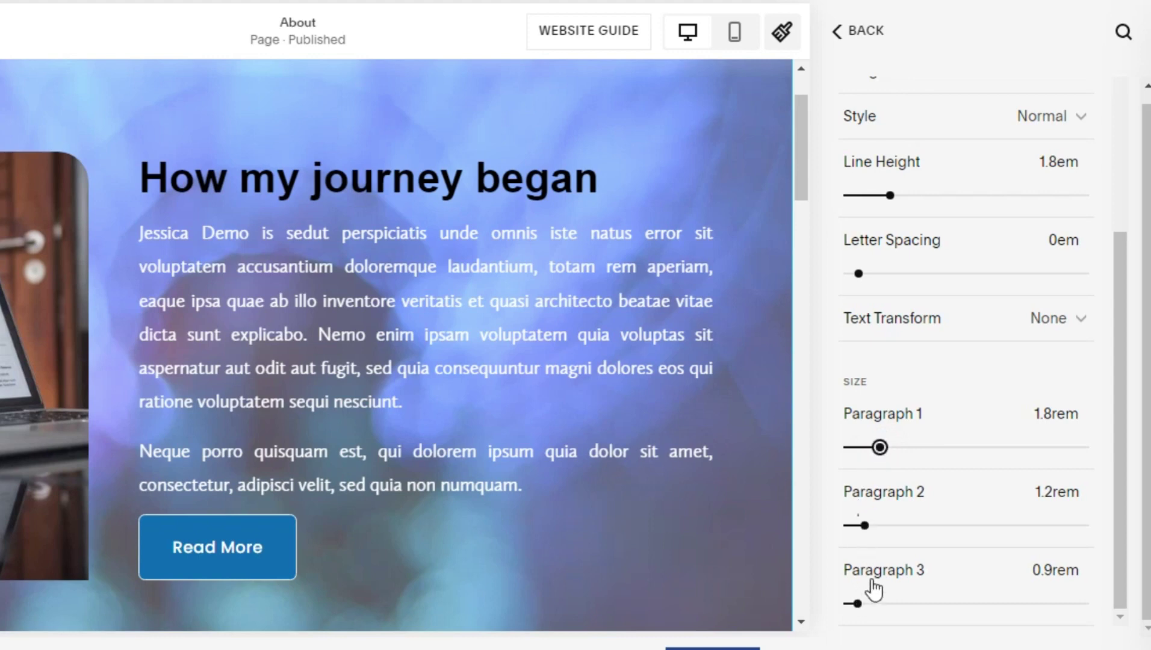
pyautogui.scroll(2, 956, 273)
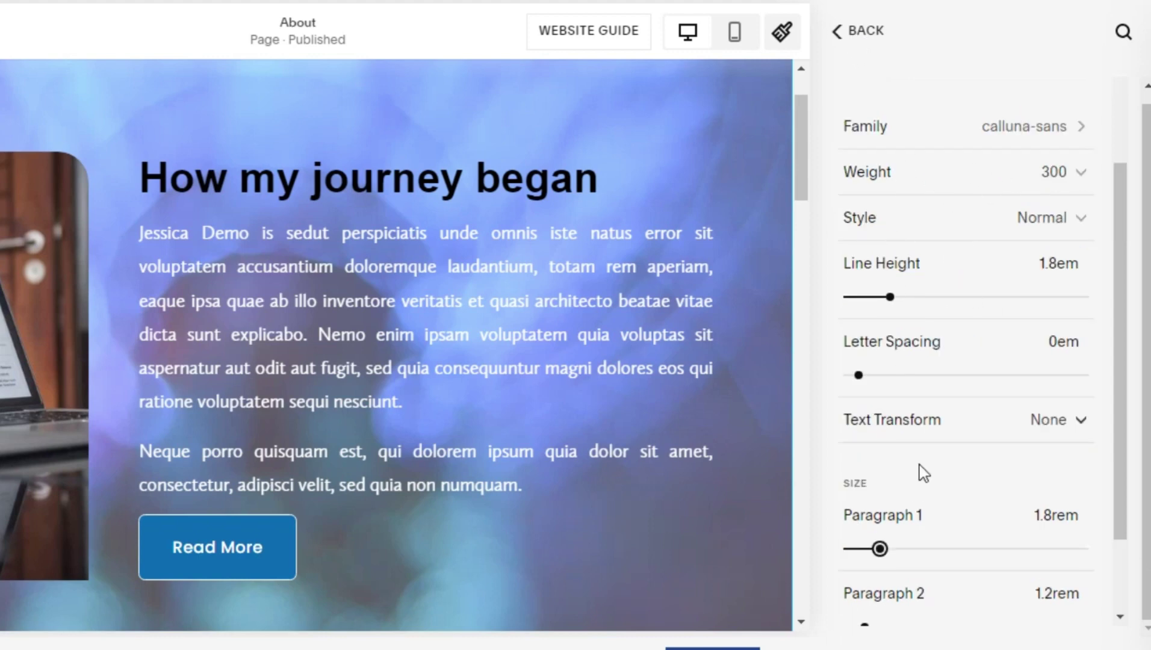
pyautogui.click(842, 41)
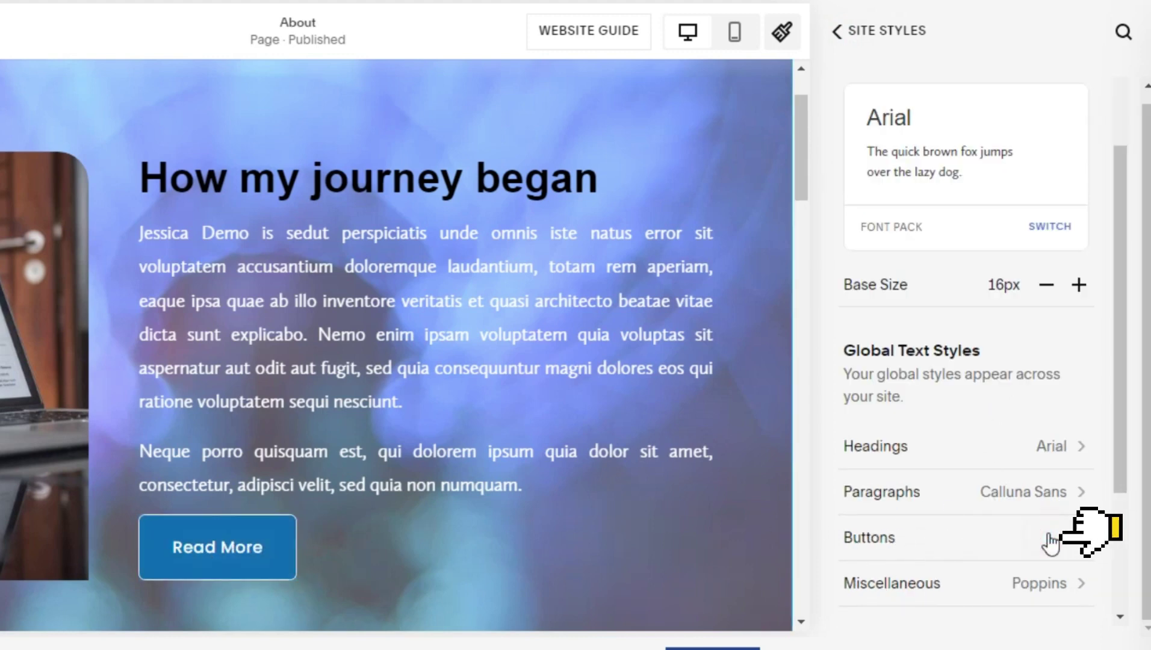
# Set the primary button font family to Adelle Sans.
pyautogui.click(1051, 542)
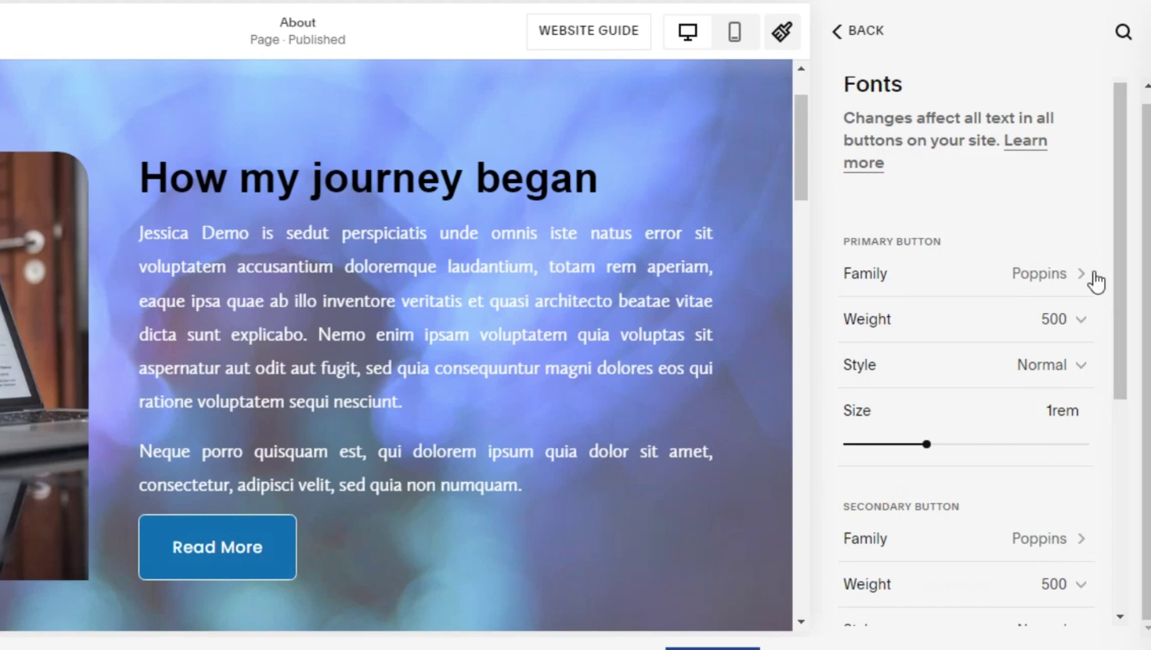
pyautogui.click(1044, 279)
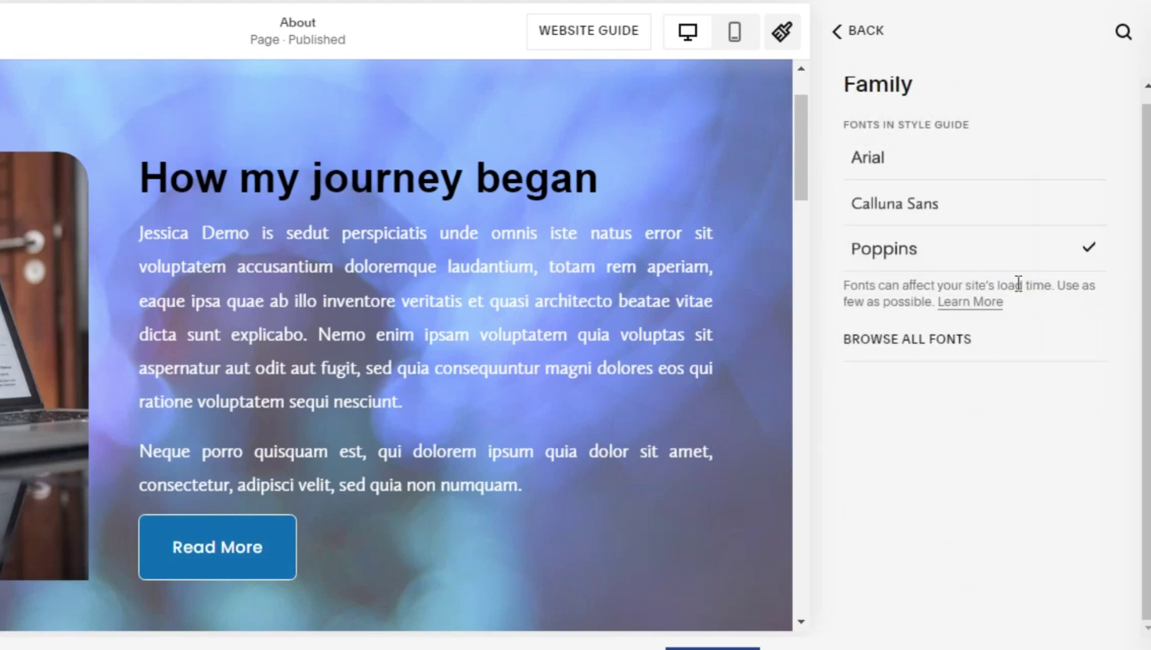
pyautogui.click(949, 343)
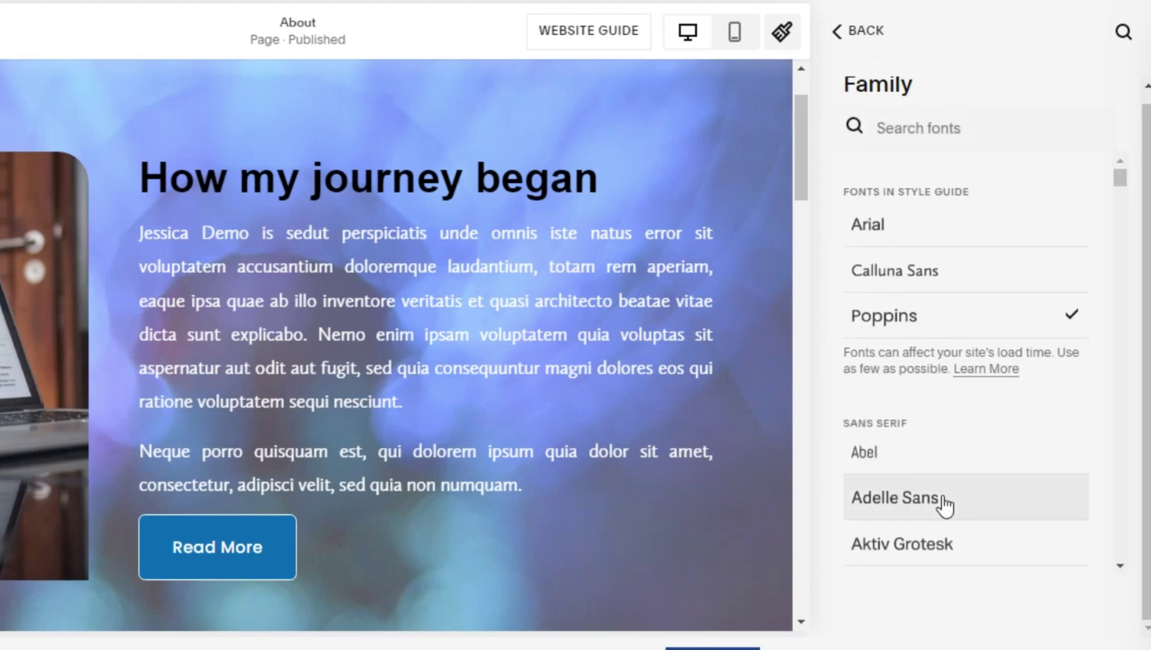
pyautogui.scroll(-3, 946, 506)
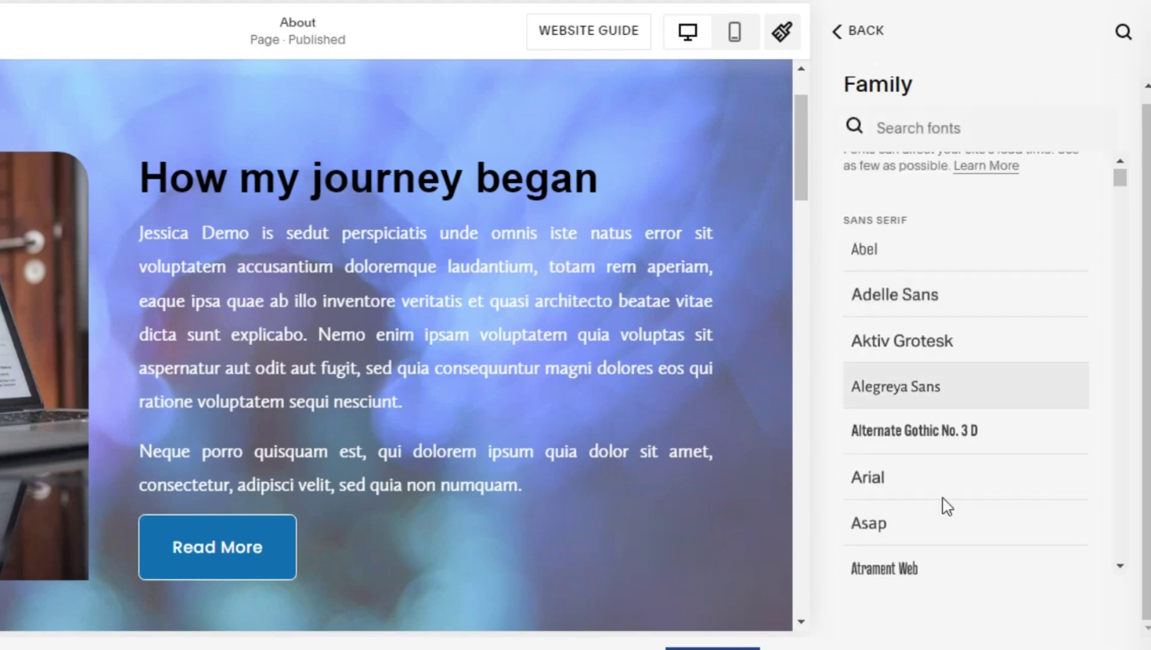
pyautogui.click(933, 300)
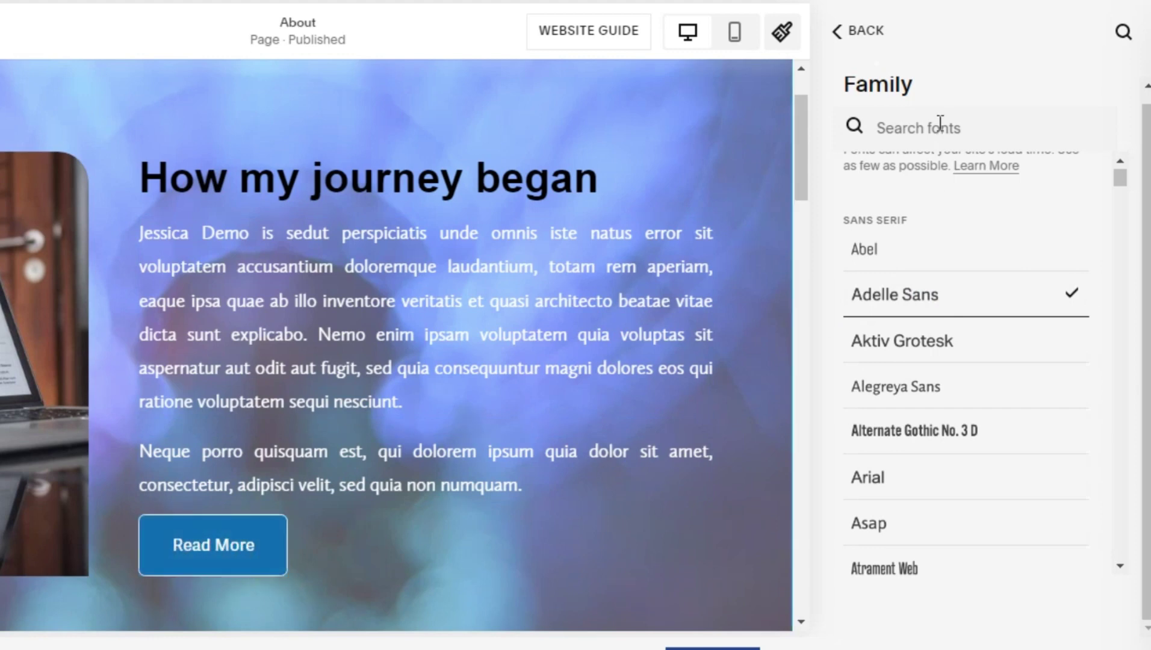
pyautogui.click(874, 44)
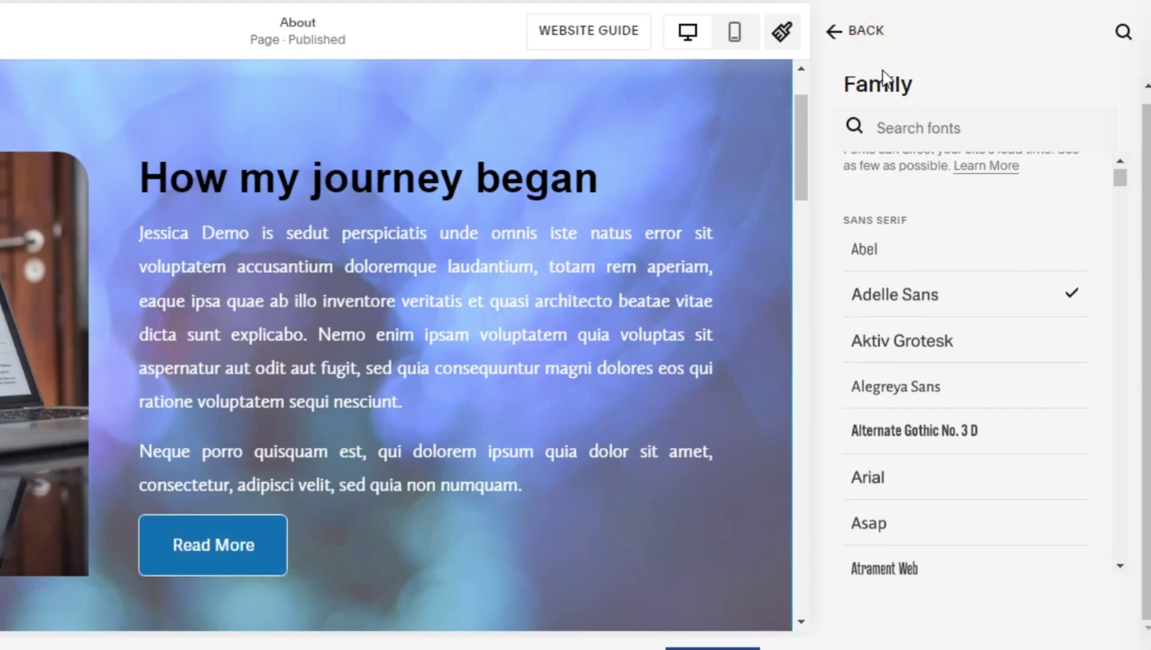
# Set the secondary button font family to Bebas Neue.
pyautogui.scroll(-3, 1027, 429)
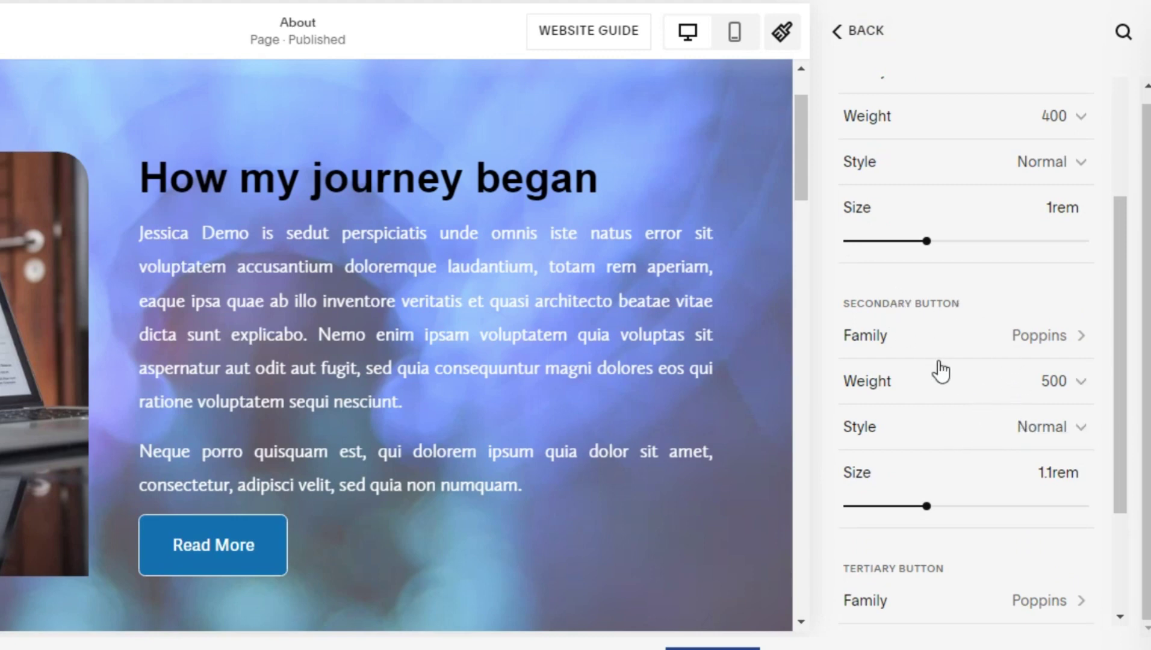
pyautogui.scroll(2, 1019, 467)
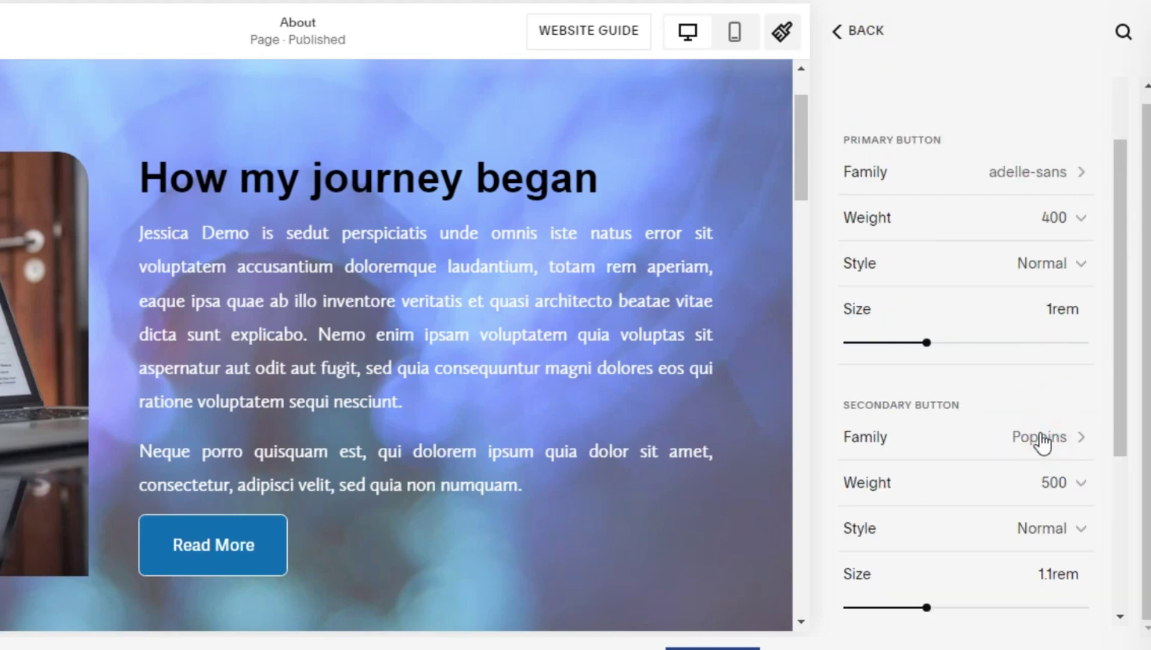
pyautogui.click(1042, 445)
pyautogui.click(921, 392)
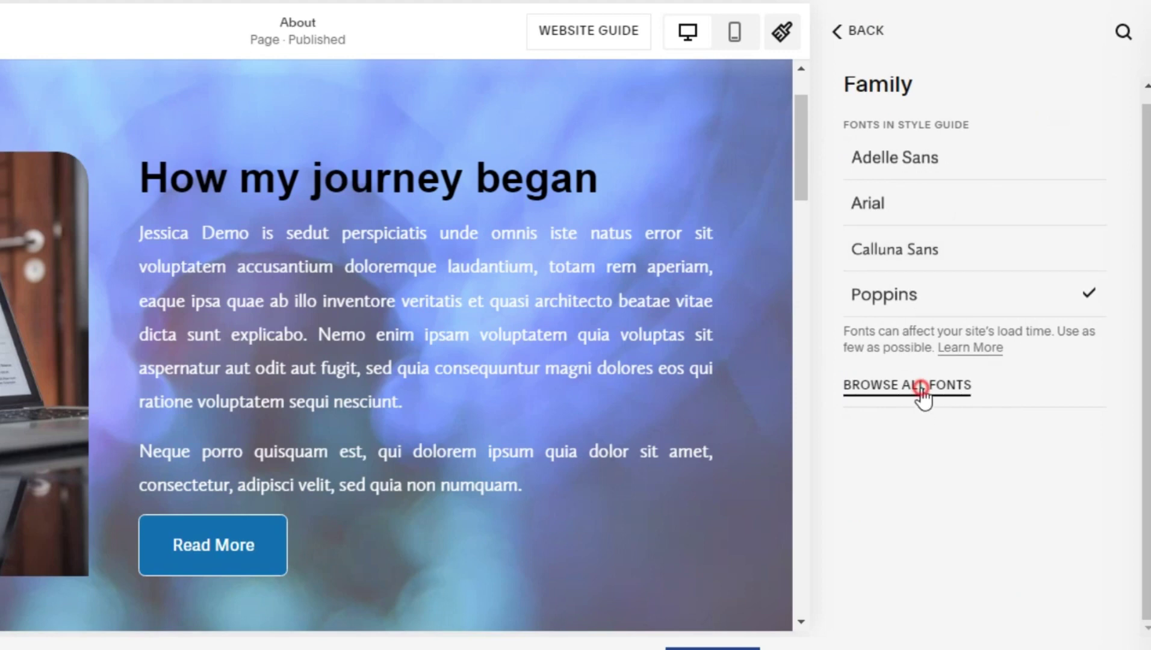
pyautogui.scroll(-7, 936, 446)
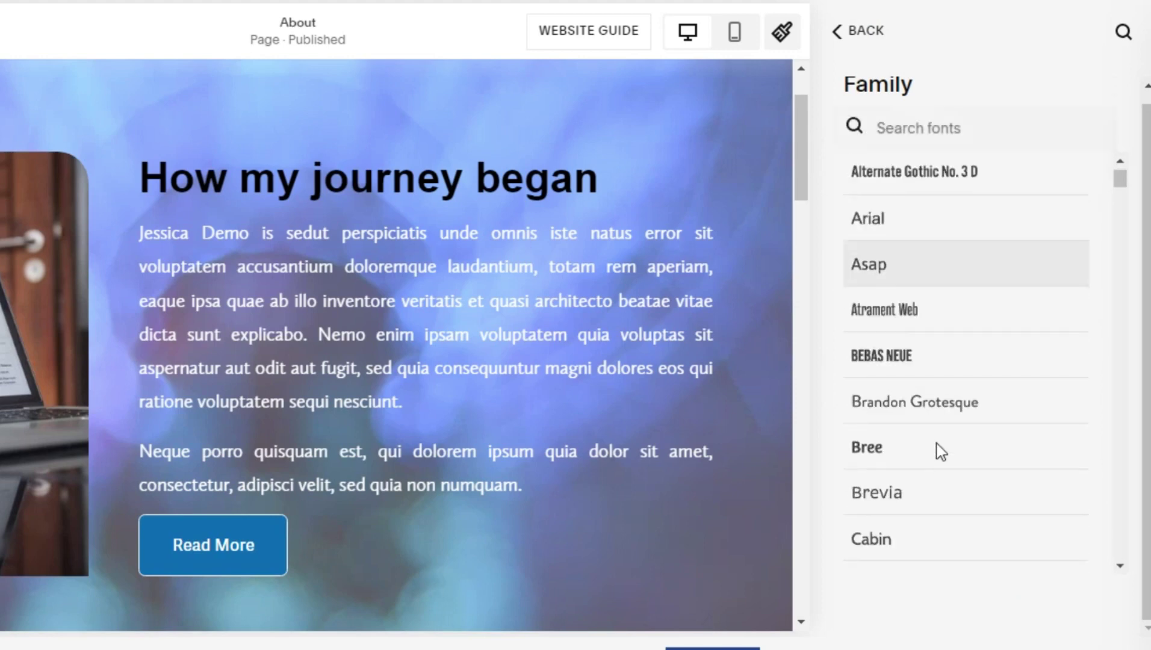
pyautogui.click(880, 364)
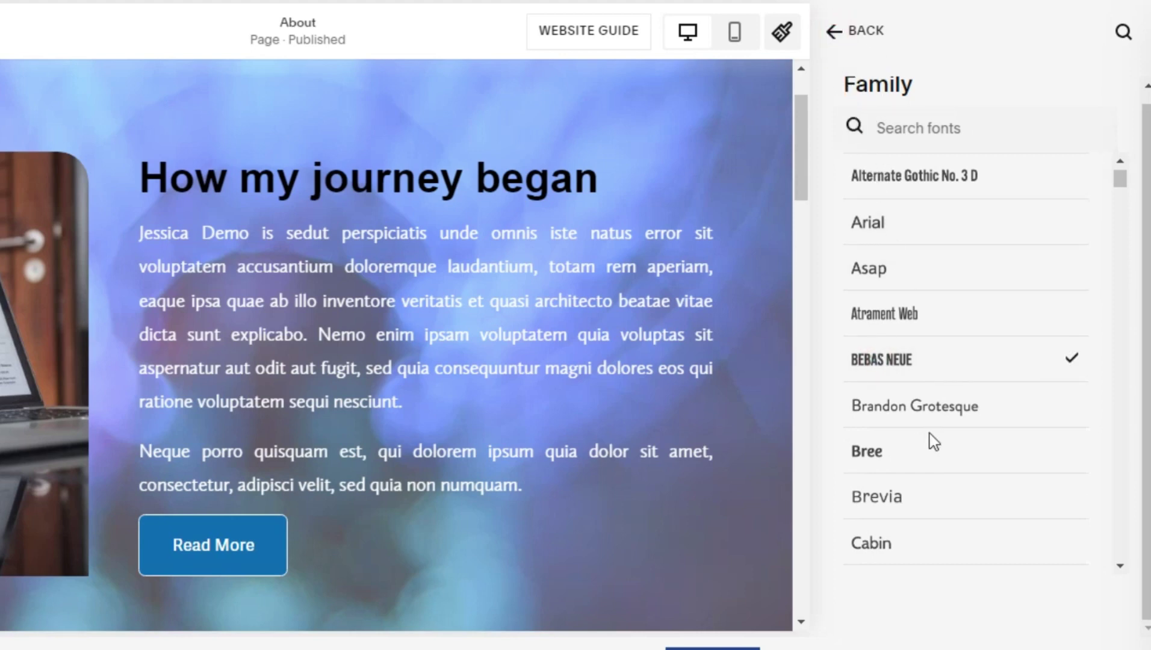
# Set the tertiary button font family to FF Basic Gothic Pro and return to site font styles.
pyautogui.scroll(-2, 946, 500)
pyautogui.click(1043, 439)
pyautogui.click(915, 429)
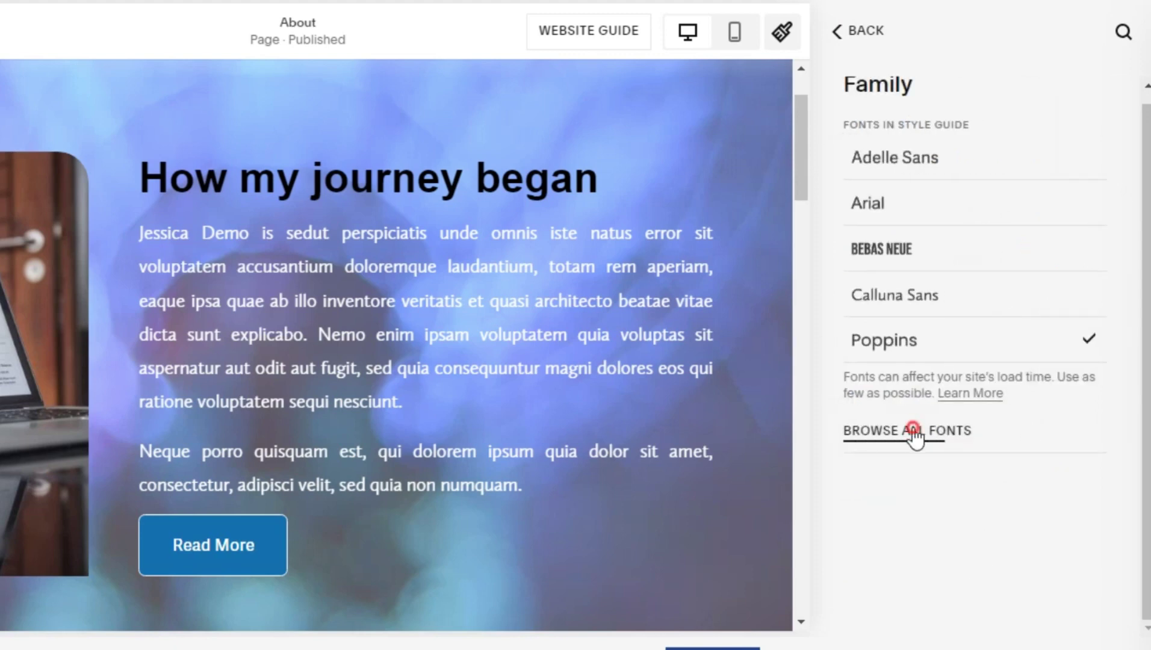
pyautogui.scroll(-5, 915, 489)
pyautogui.click(943, 506)
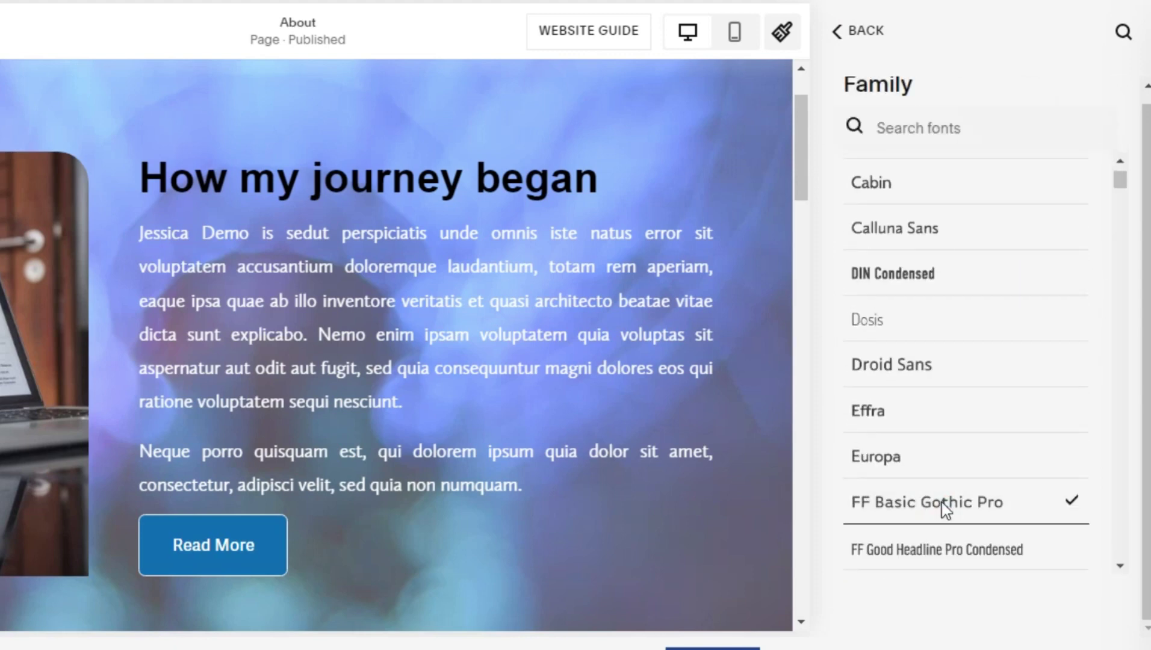
pyautogui.click(841, 34)
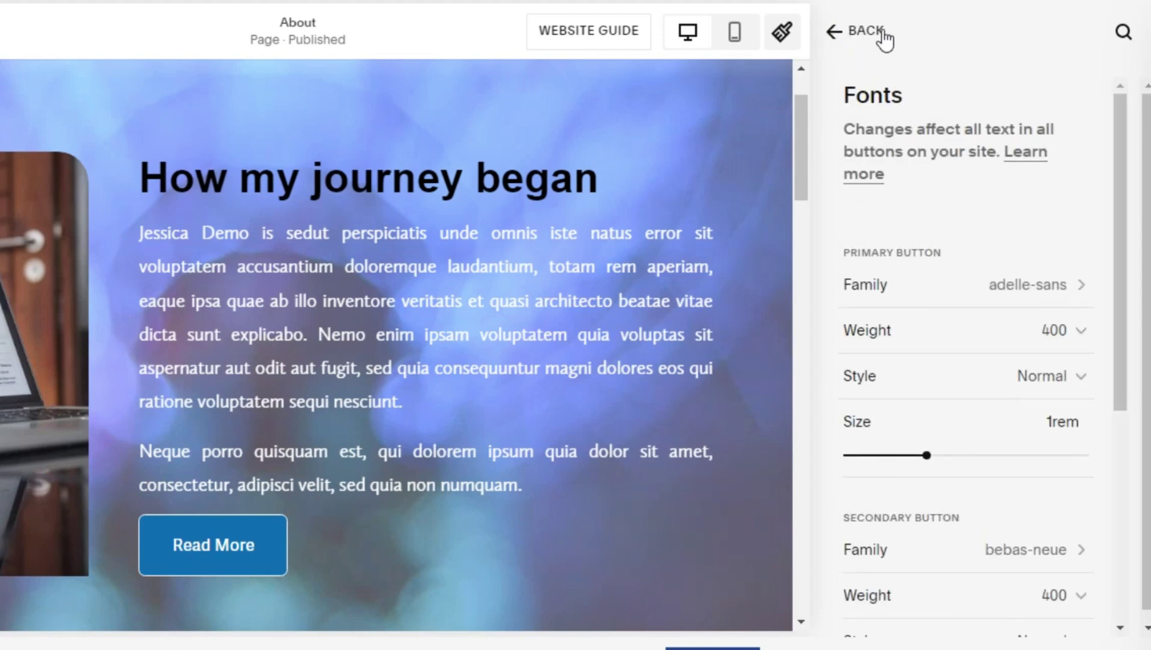
pyautogui.click(844, 38)
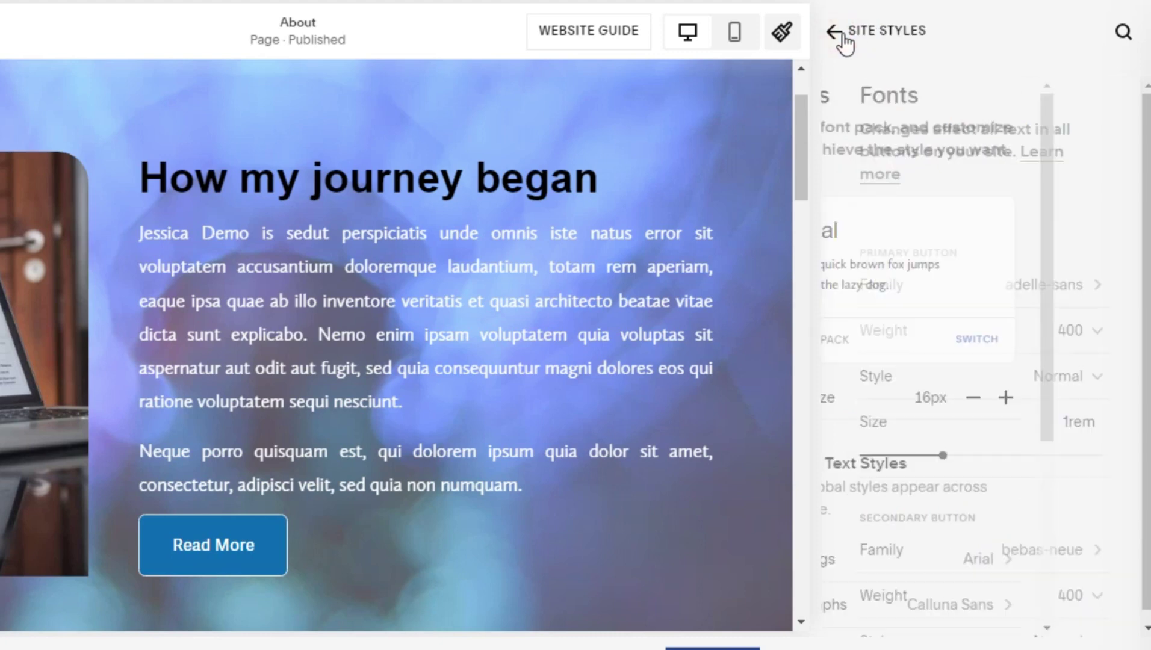
# Under Assign Styles, keep Site Navigation at Paragraphs style and Paragraph 2 size after trying Paragraph 1.
pyautogui.scroll(-5, 997, 386)
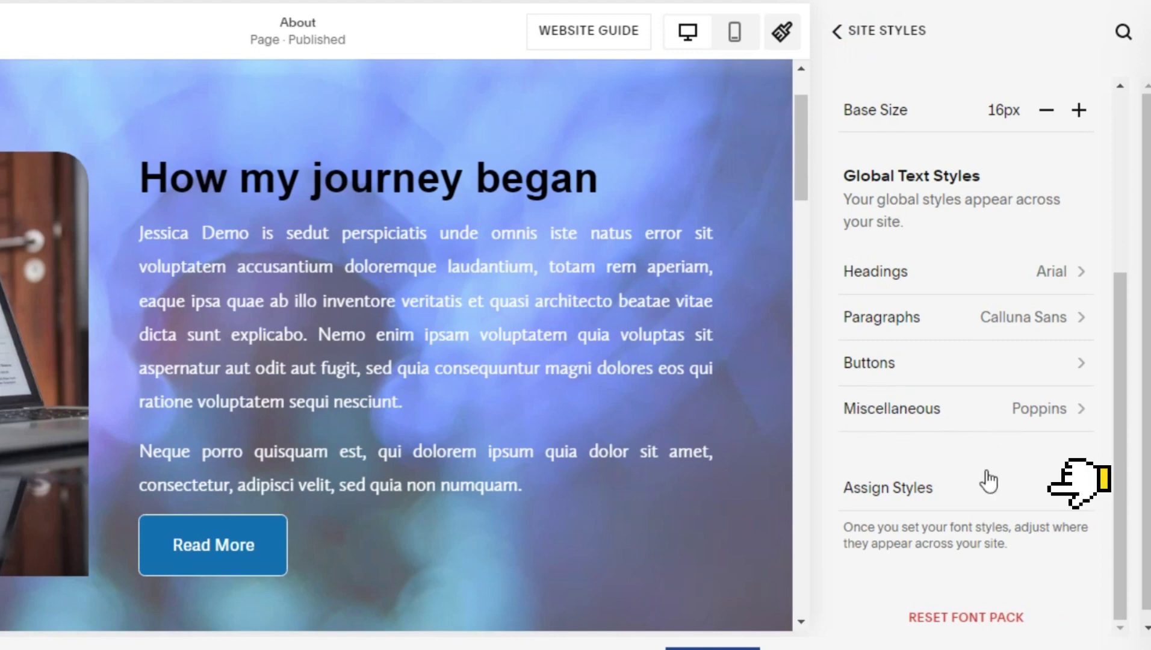
pyautogui.click(1033, 498)
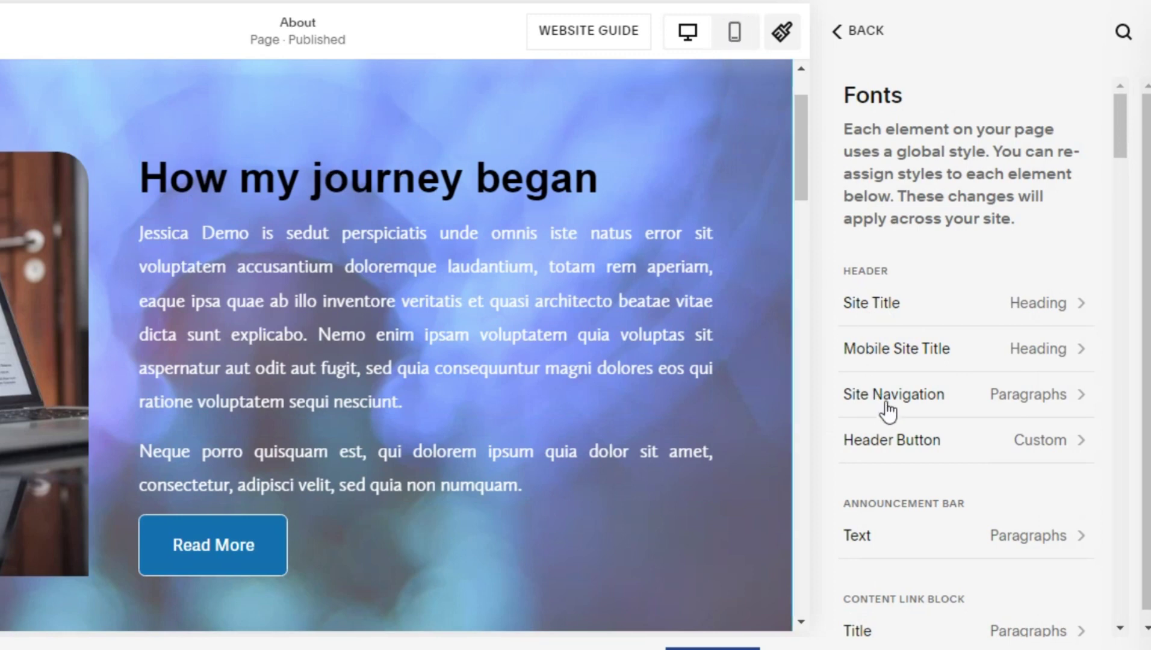
pyautogui.scroll(2, 615, 265)
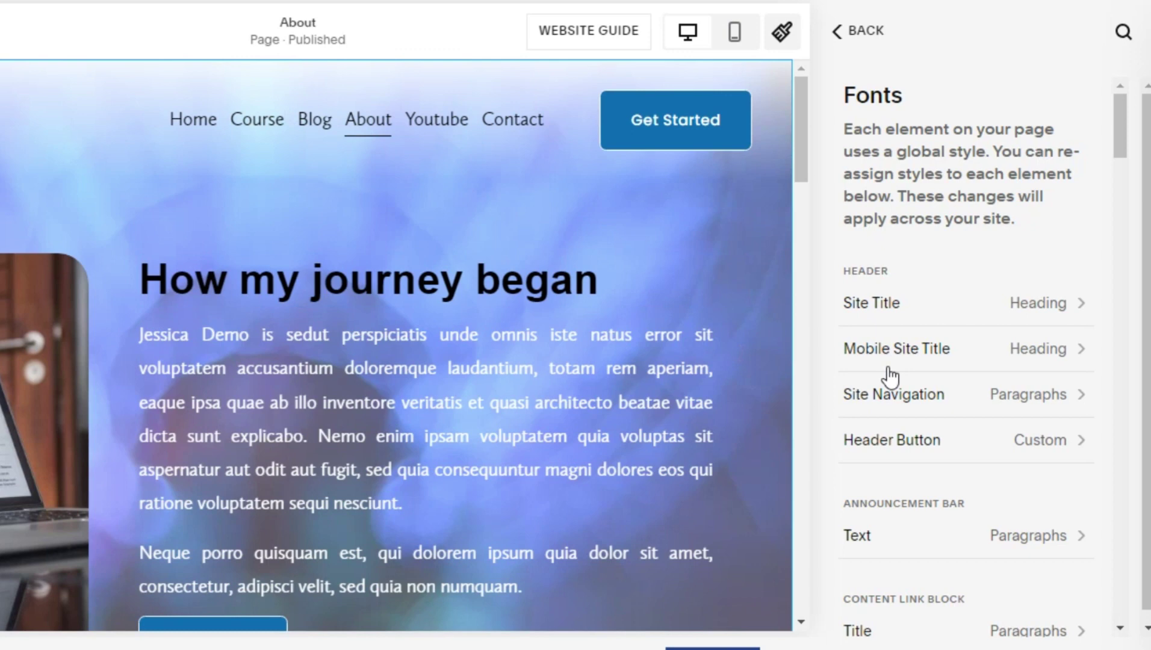
pyautogui.click(1034, 414)
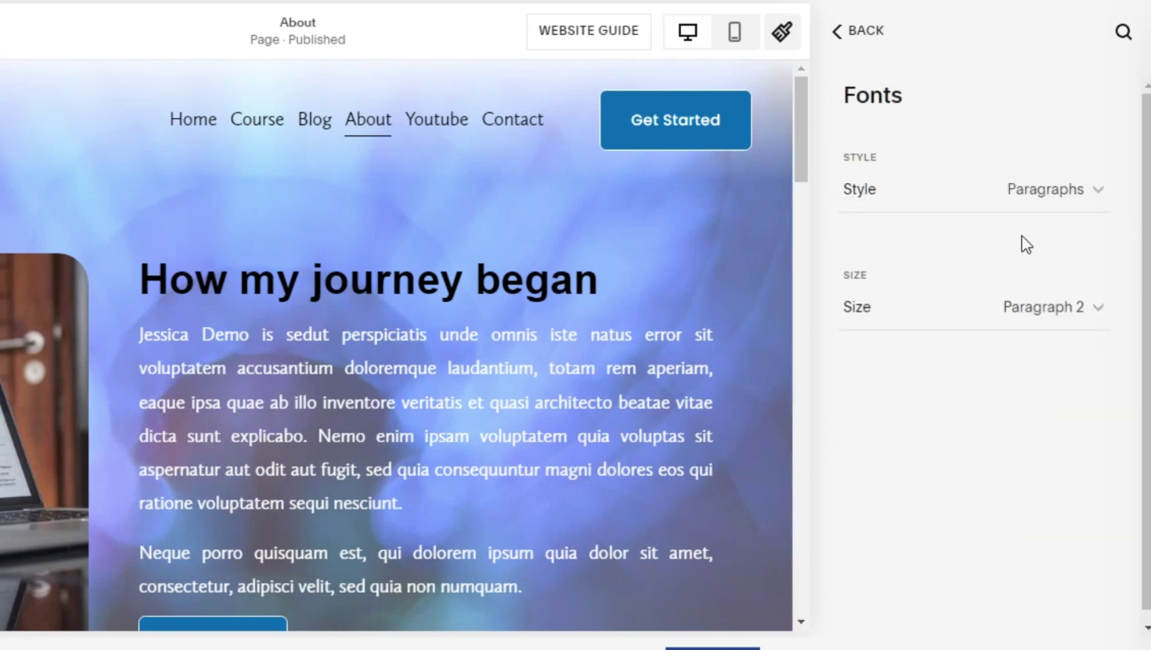
pyautogui.click(1089, 200)
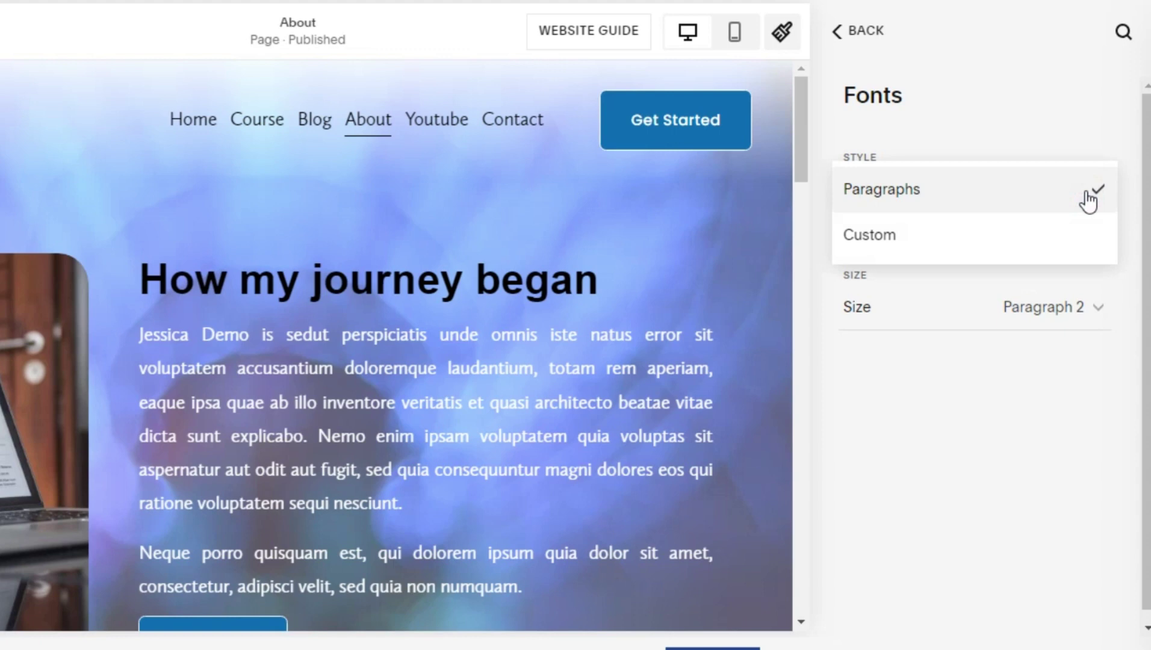
pyautogui.click(1089, 201)
pyautogui.click(1089, 307)
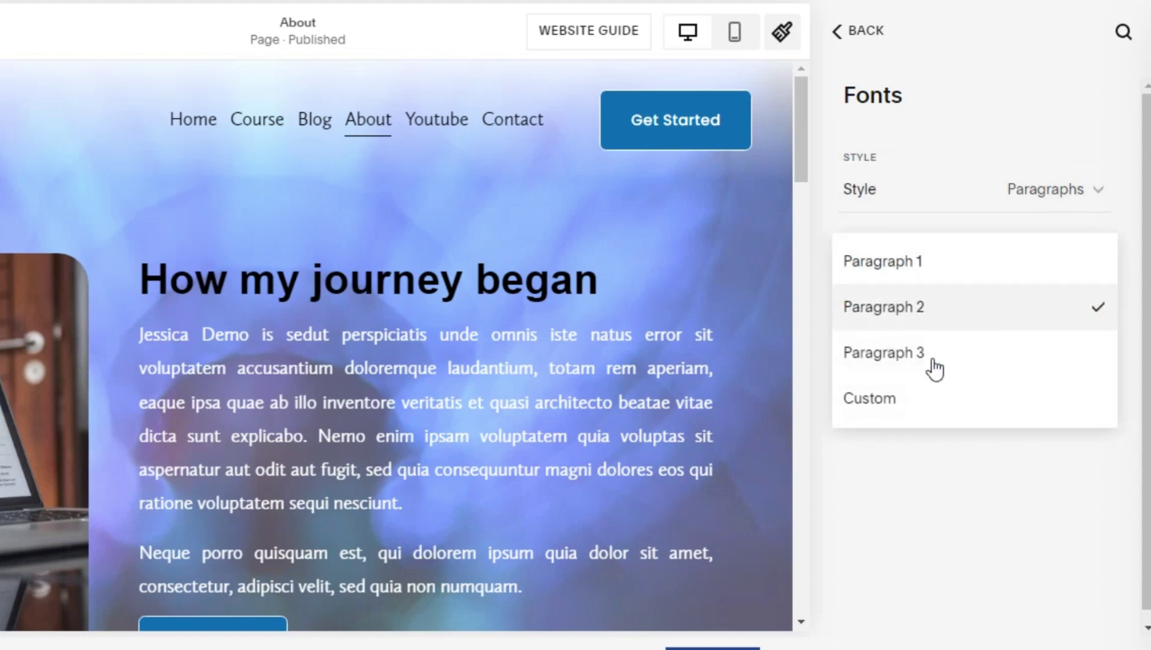
pyautogui.click(916, 274)
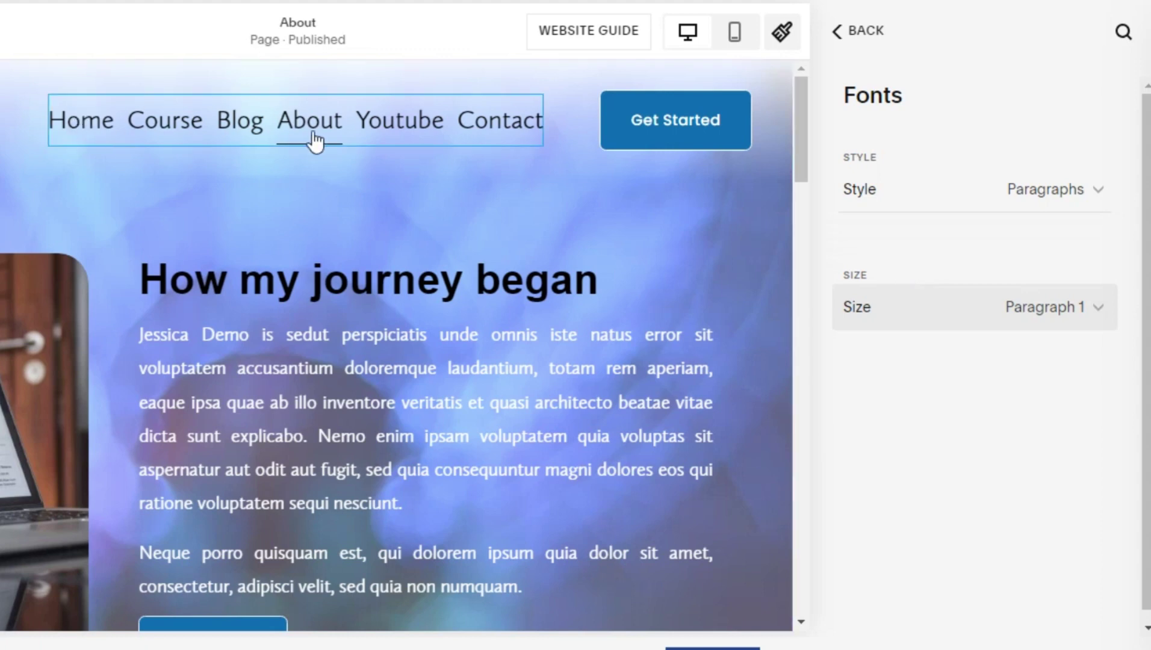
pyautogui.click(1071, 323)
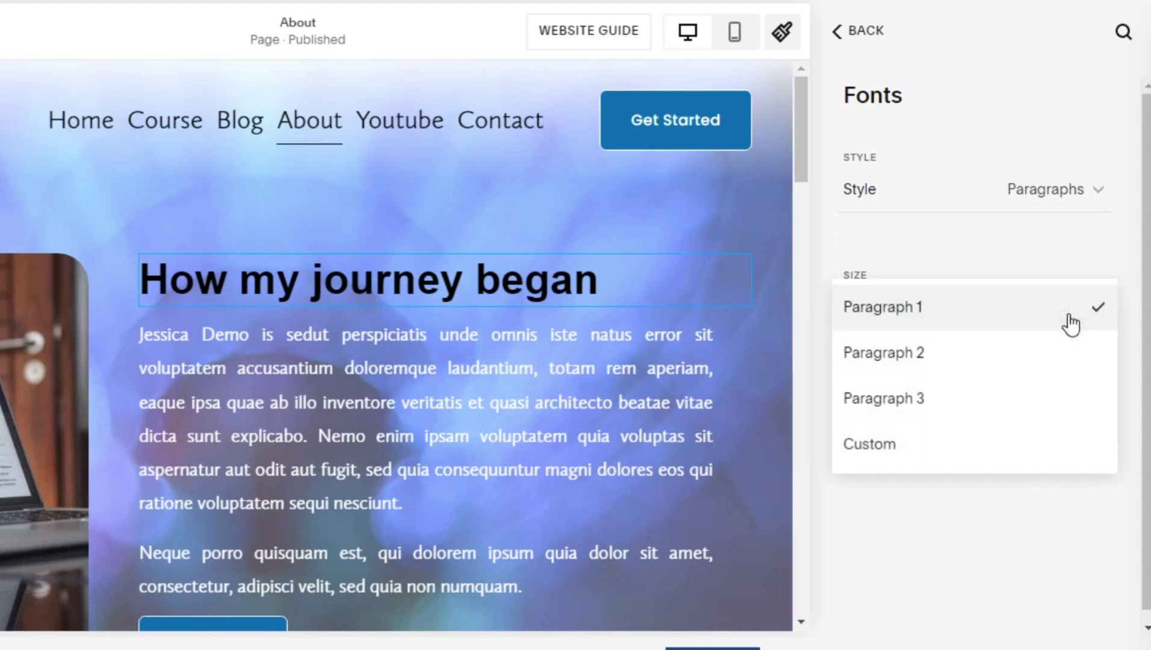
pyautogui.click(936, 355)
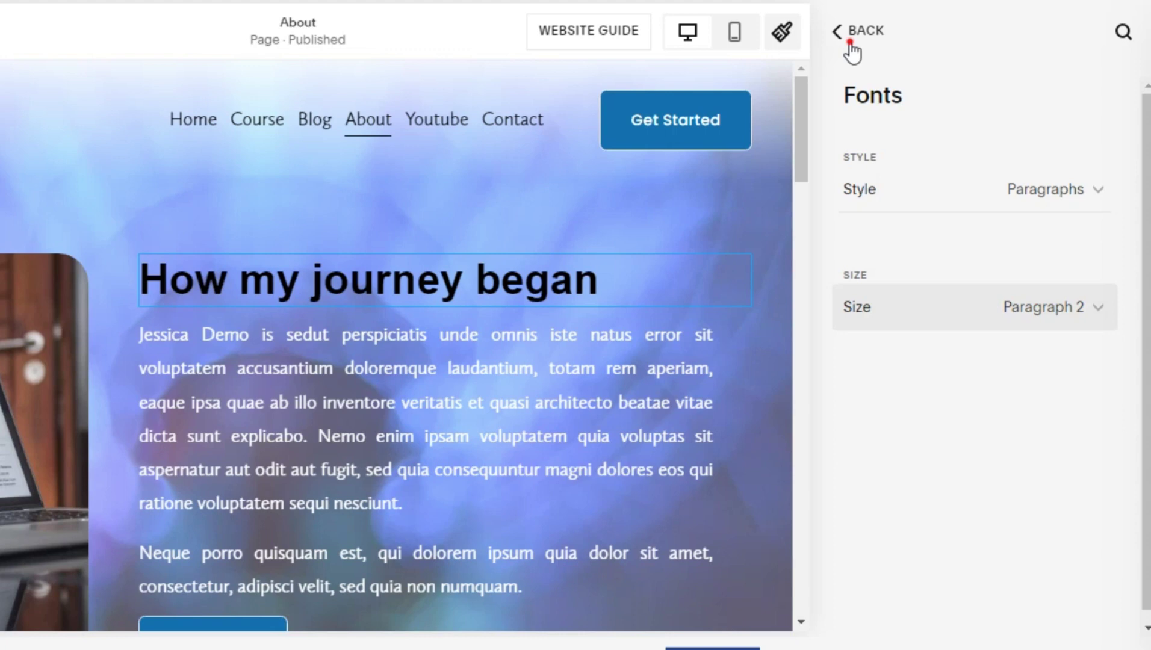
# Set the header button font family to Arial after briefly trying Bebas Neue.
pyautogui.click(962, 365)
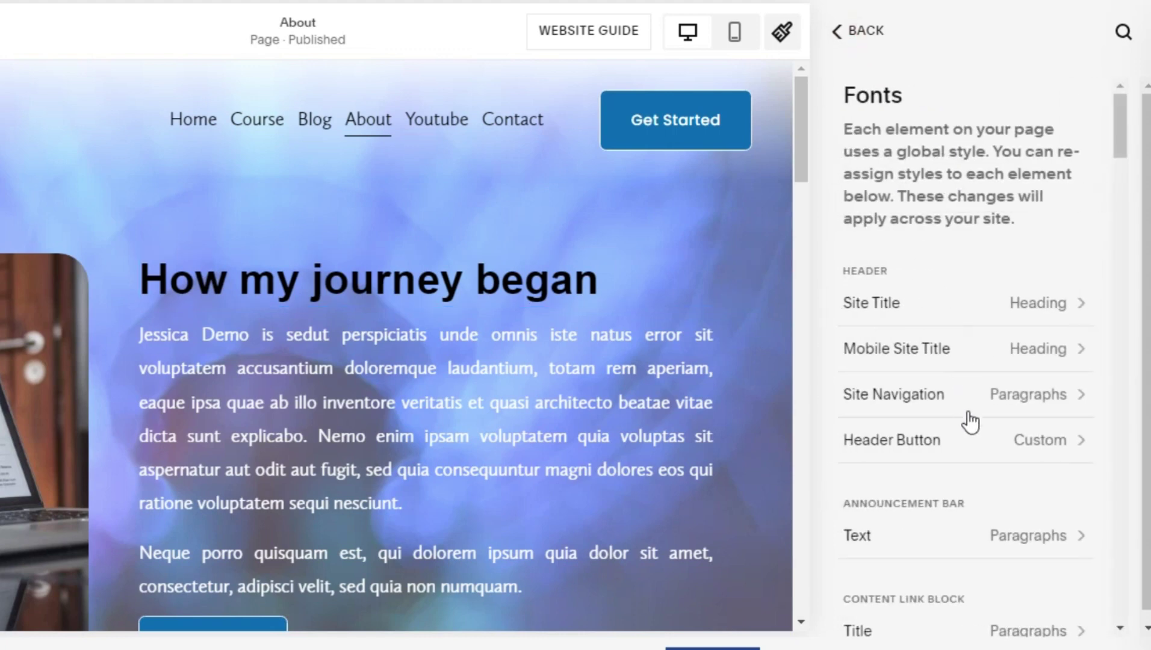
pyautogui.scroll(-2, 979, 483)
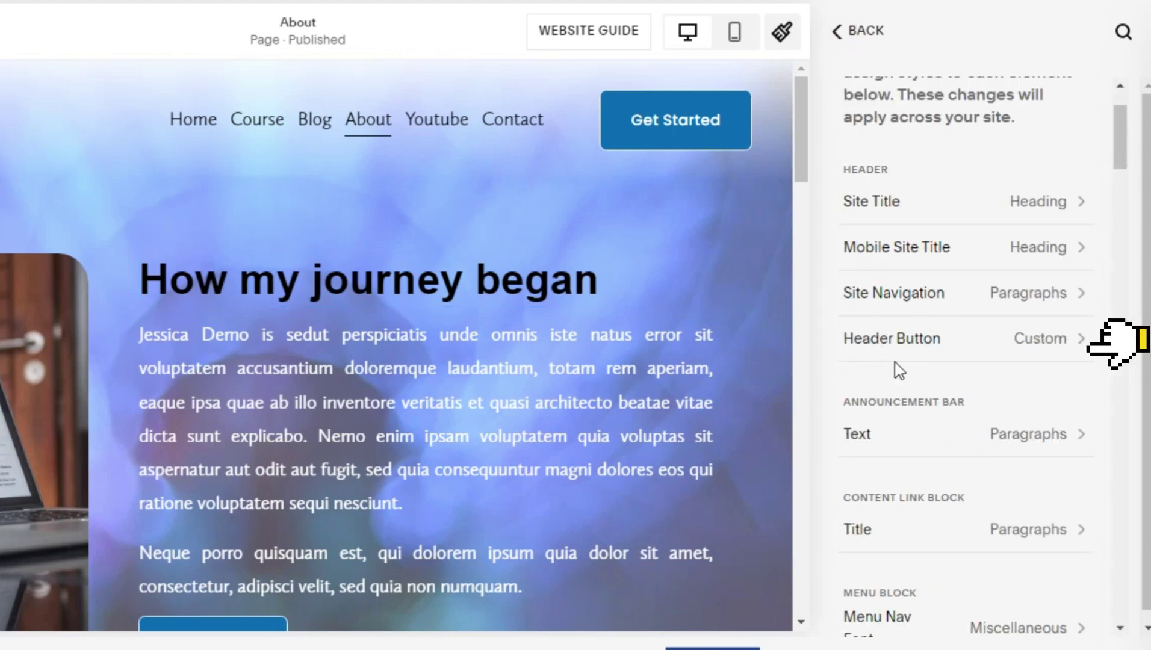
pyautogui.click(1030, 341)
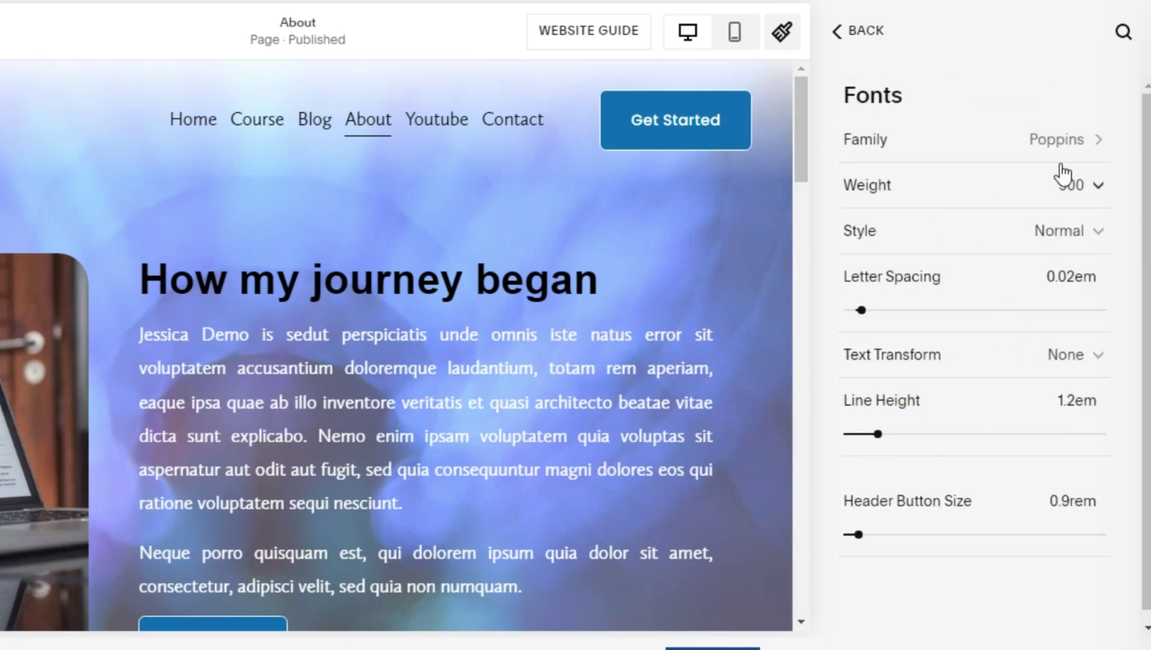
pyautogui.click(1060, 143)
pyautogui.click(919, 265)
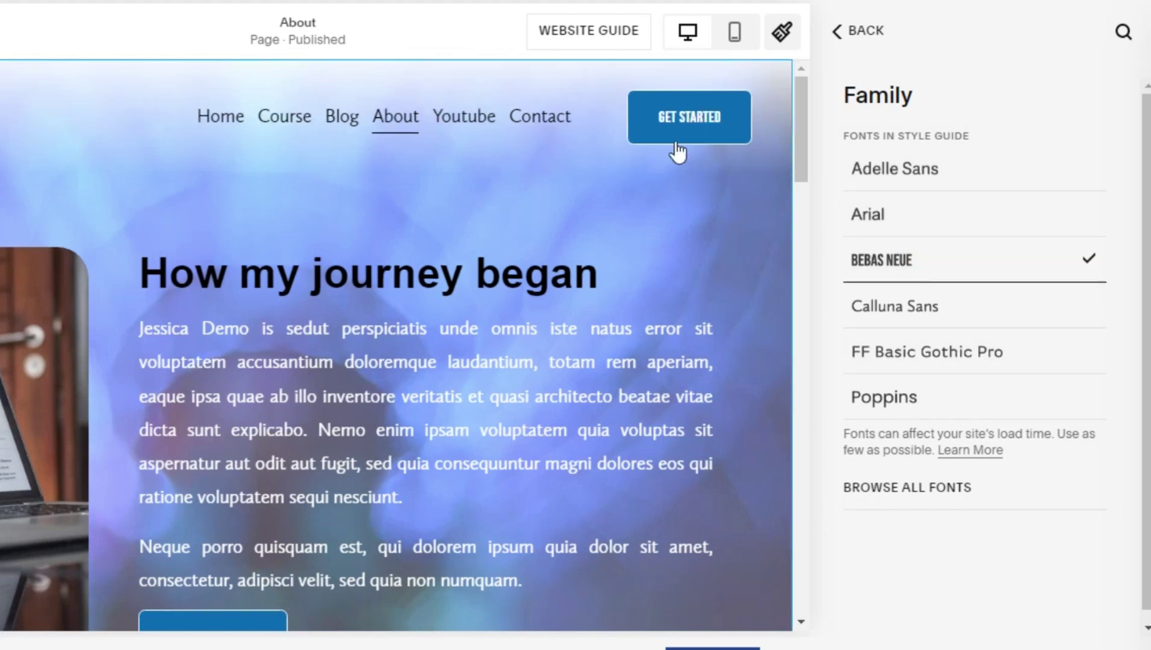
pyautogui.click(950, 217)
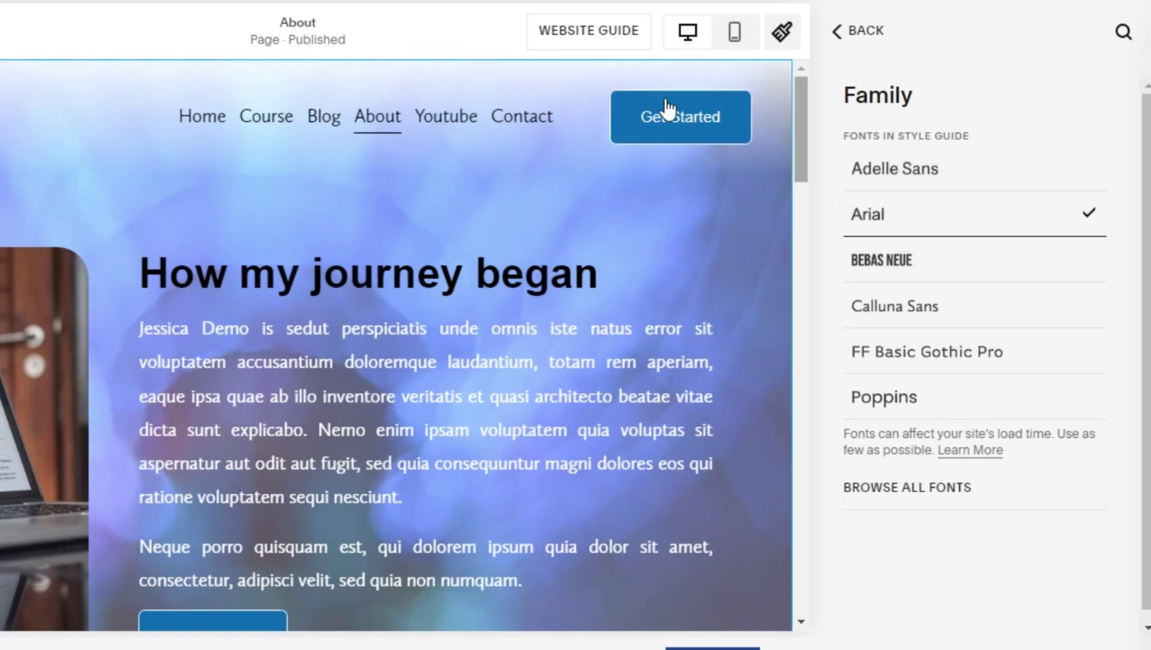
pyautogui.click(844, 48)
pyautogui.click(847, 43)
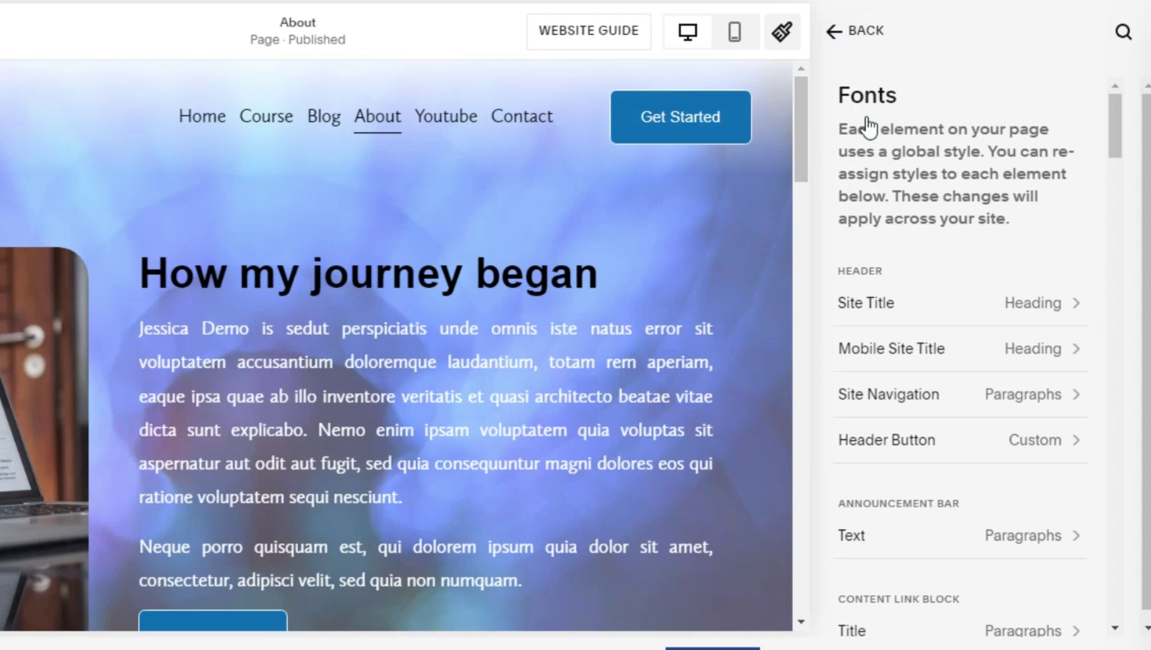
# Look through the element style assignments and return to the Fonts overview.
pyautogui.scroll(-3, 949, 410)
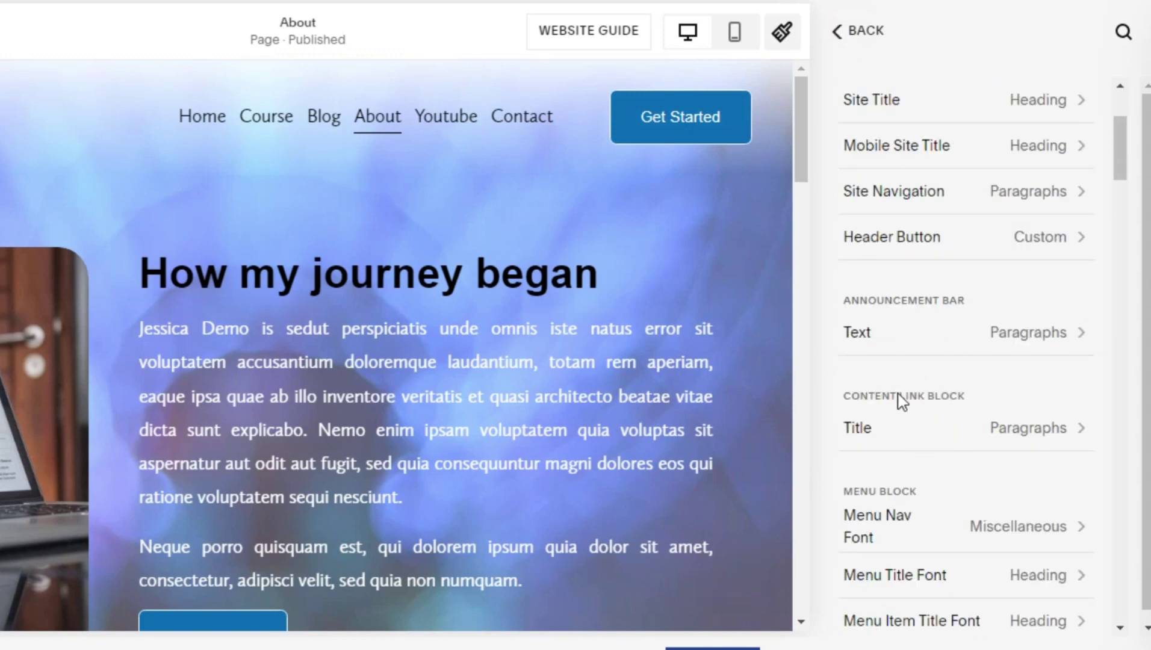
pyautogui.scroll(-3, 901, 402)
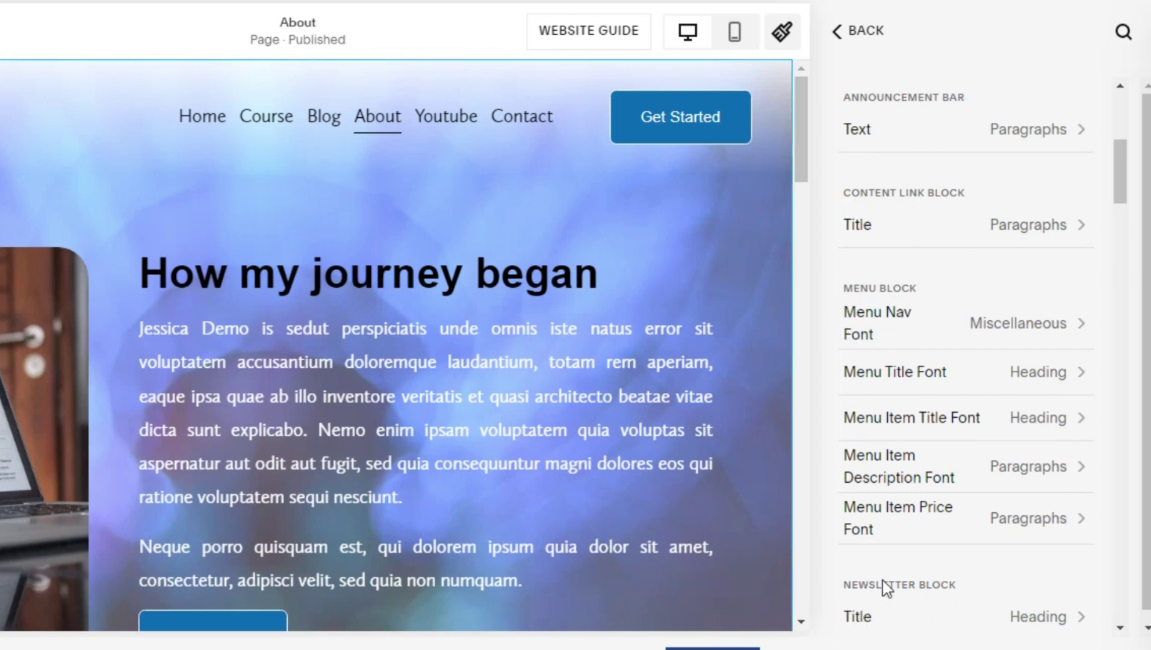
pyautogui.scroll(-10, 991, 574)
pyautogui.scroll(-20, 991, 574)
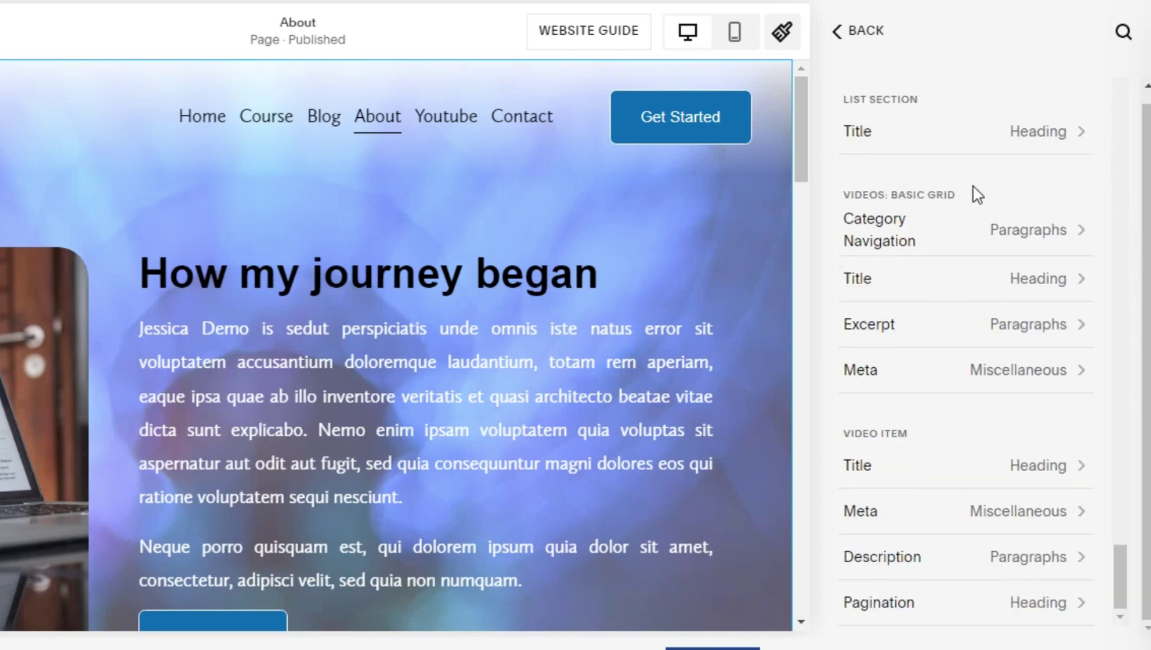
pyautogui.click(840, 38)
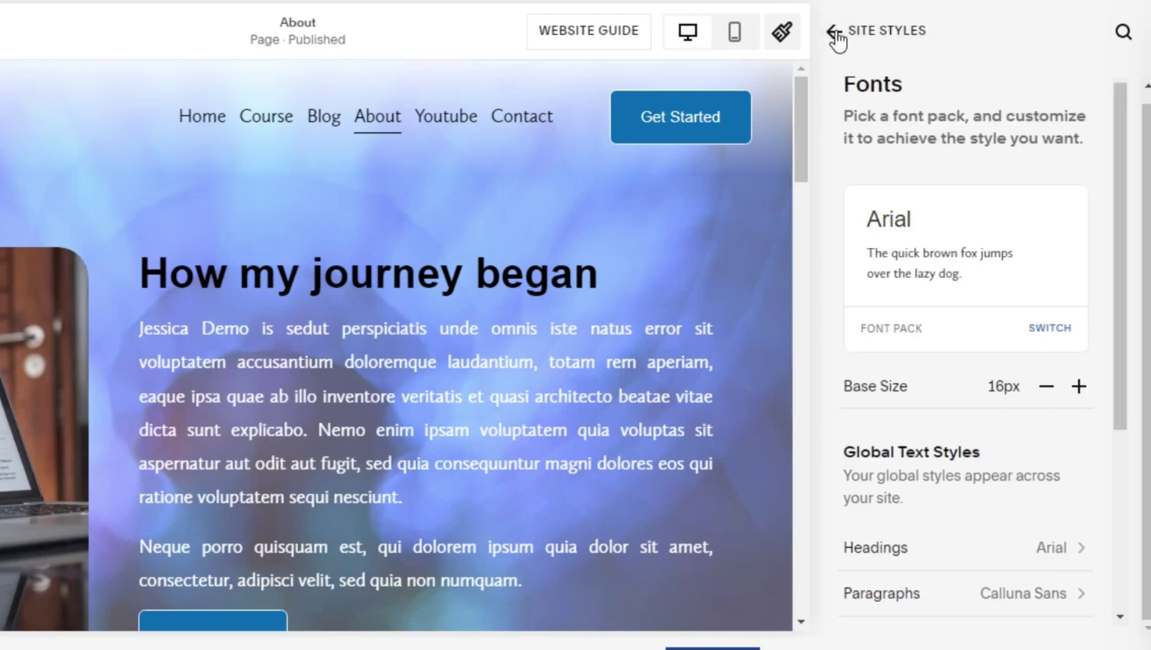
# Close Site Styles and start editing the 'How my journey began' heading block.
pyautogui.click(835, 33)
pyautogui.click(866, 36)
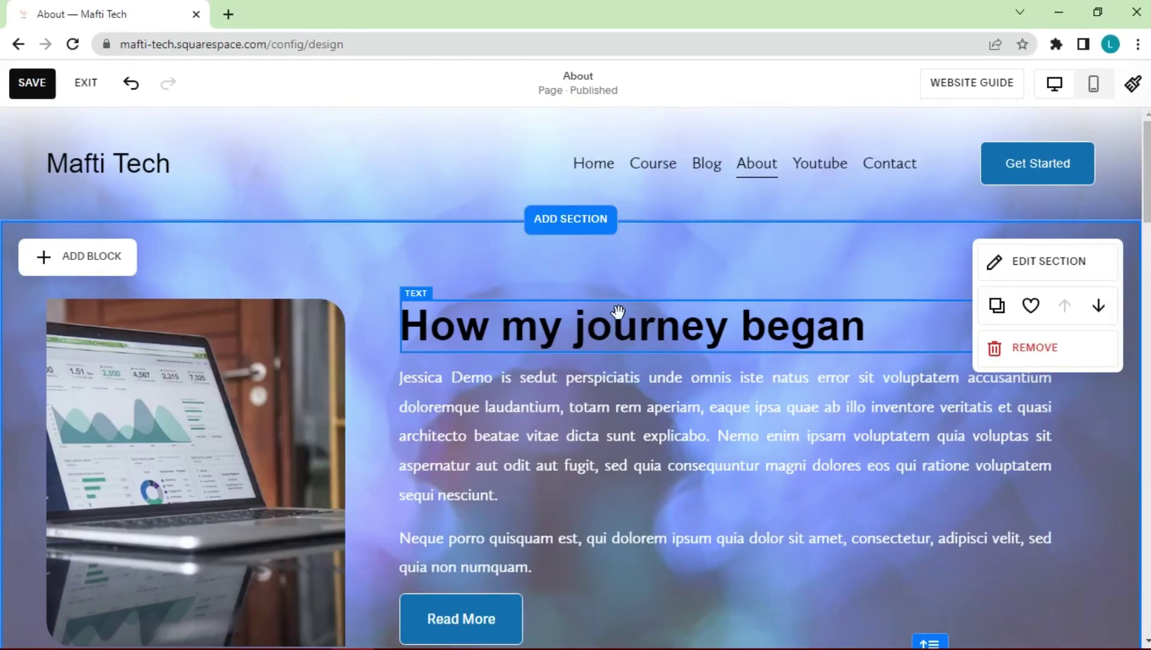
pyautogui.click(616, 320)
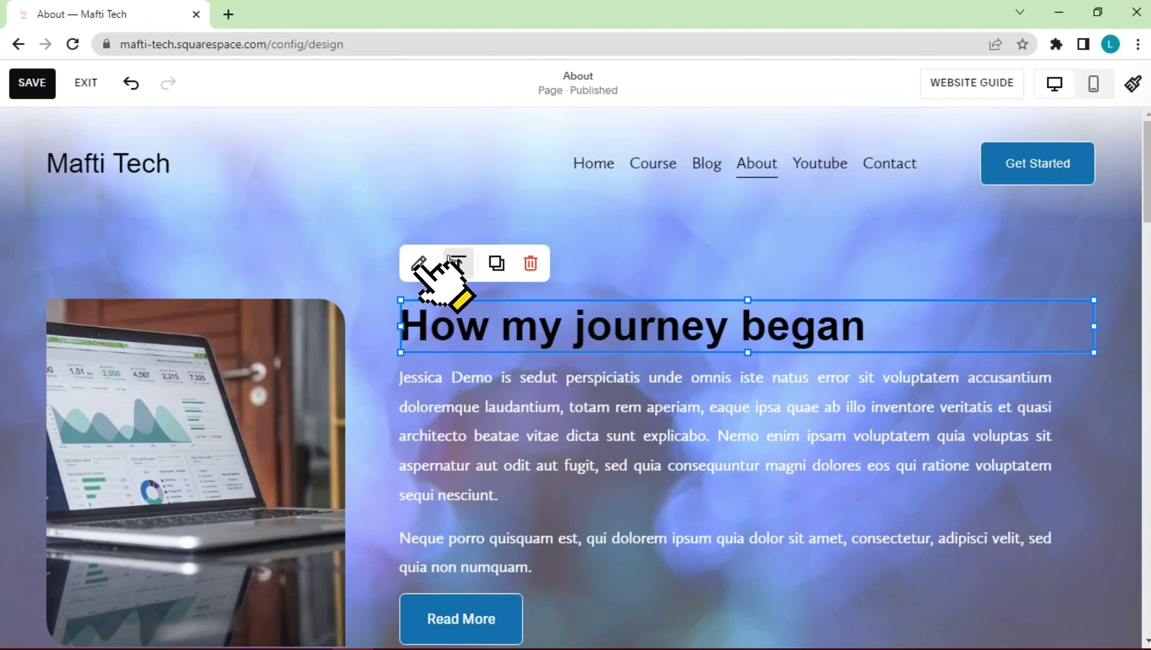
pyautogui.click(420, 263)
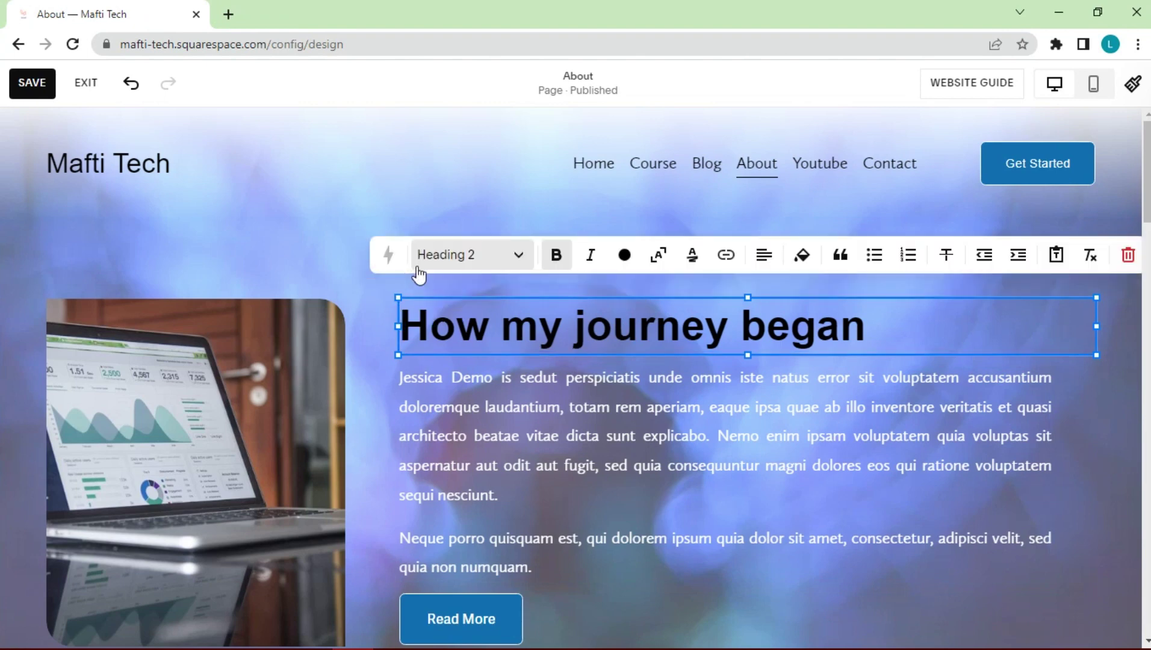
# Try Heading 1, then Heading 3 on the heading, and reopen the text style list.
pyautogui.click(519, 256)
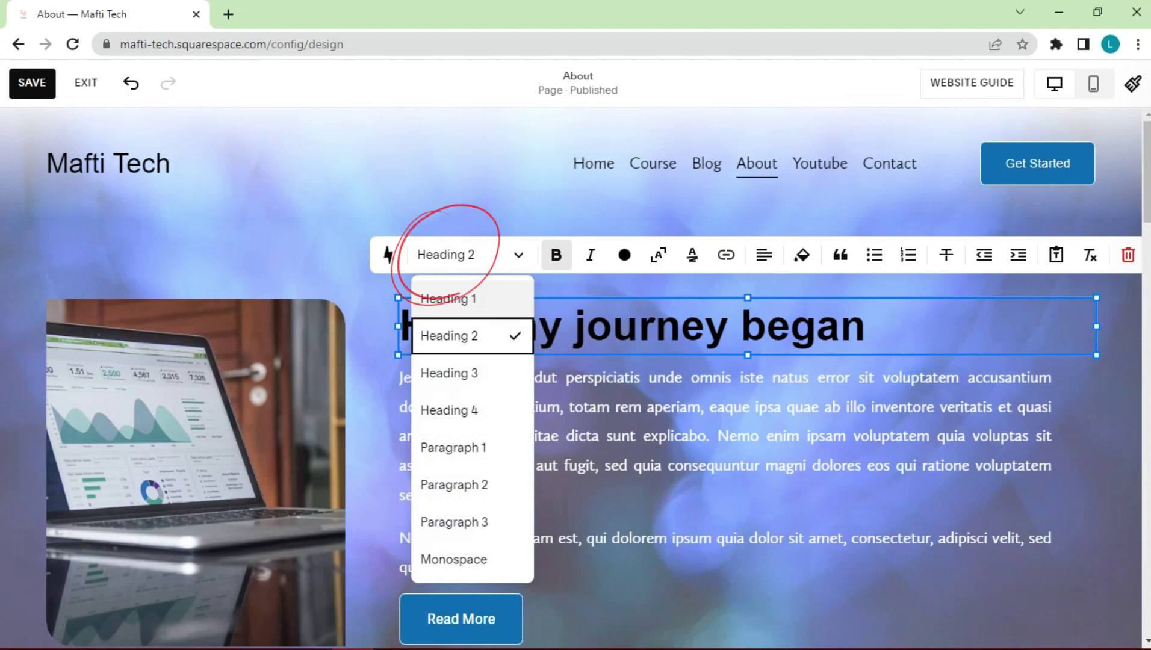
pyautogui.click(499, 307)
pyautogui.click(519, 256)
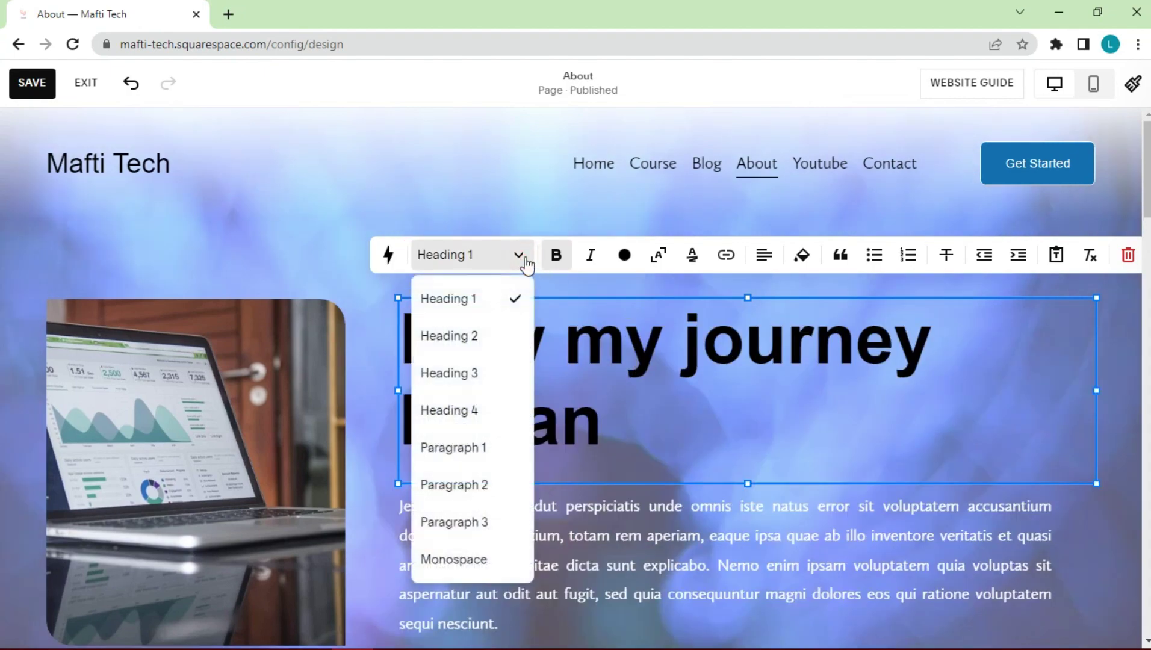
pyautogui.click(482, 387)
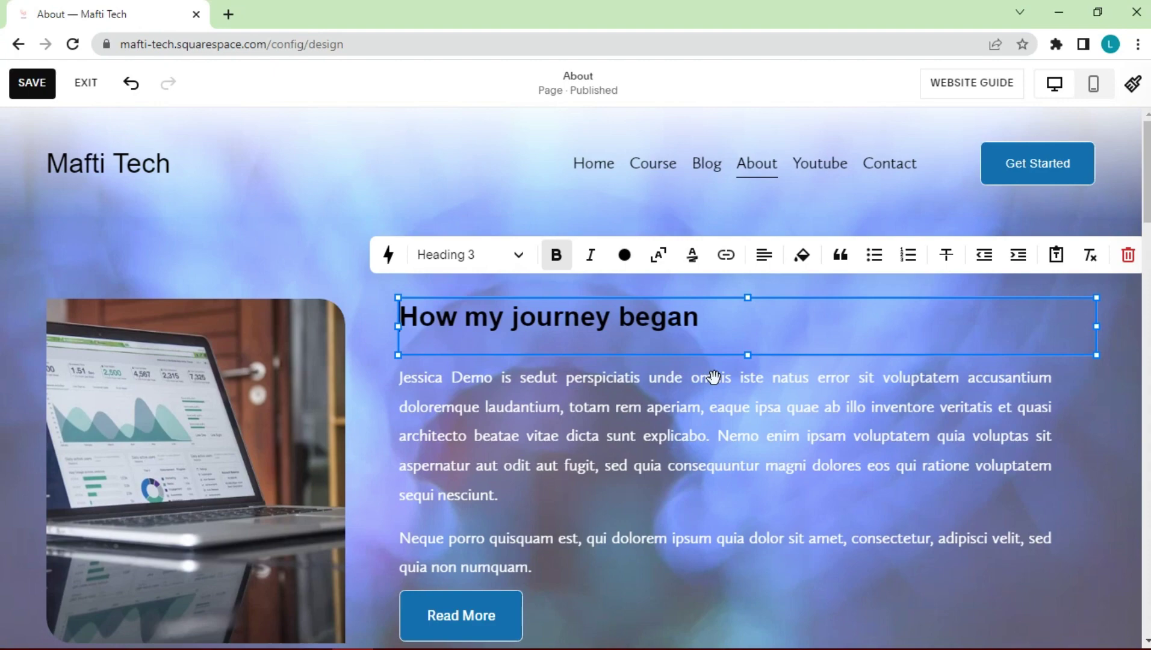
pyautogui.click(517, 271)
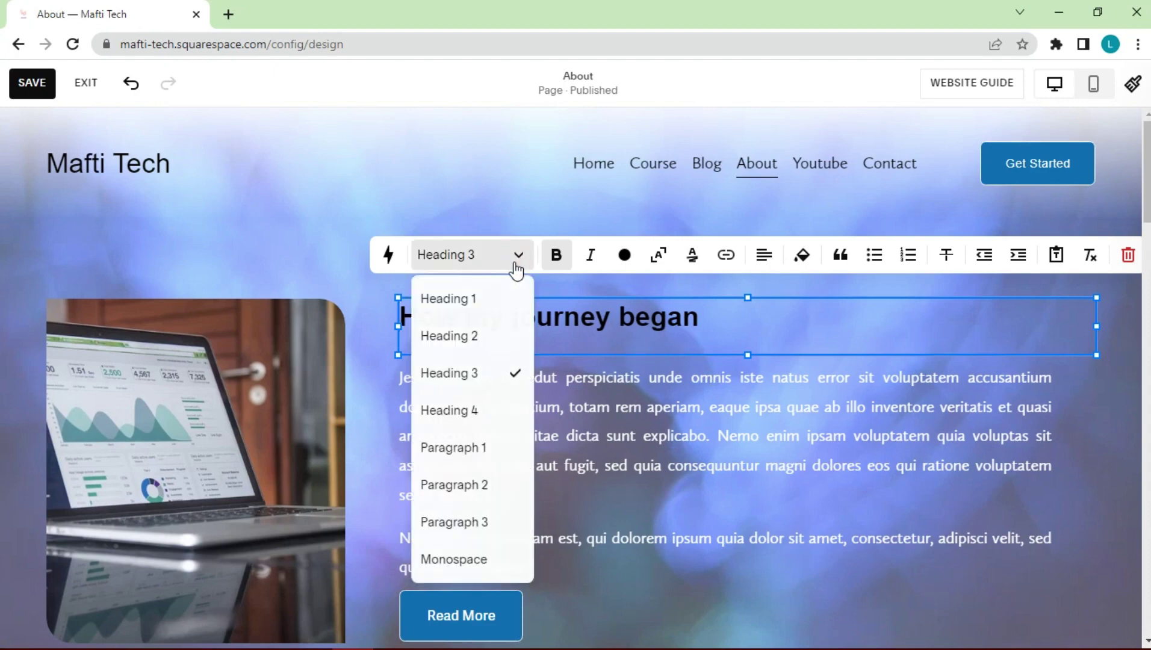
pyautogui.click(485, 337)
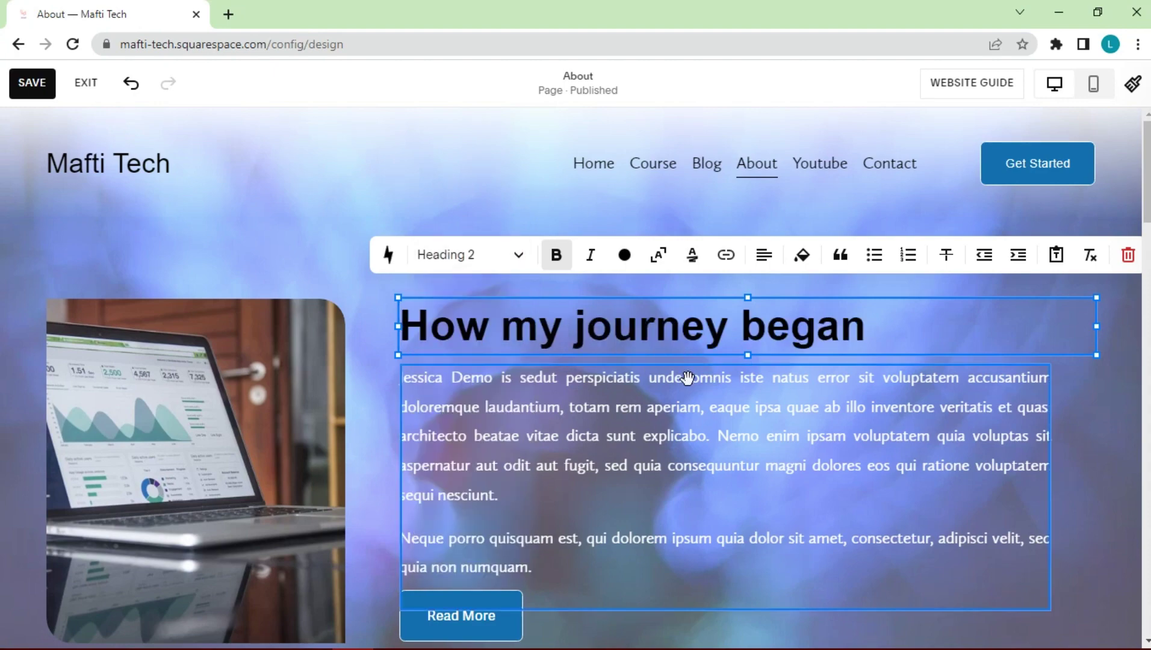
pyautogui.scroll(-1, 688, 378)
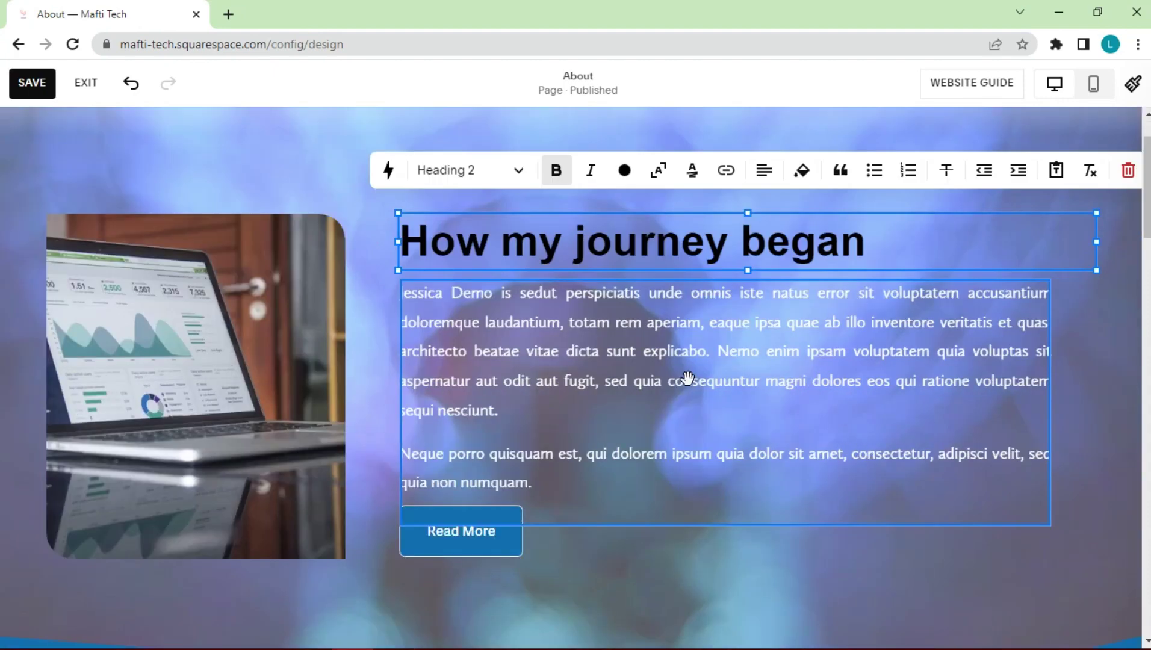
pyautogui.click(570, 307)
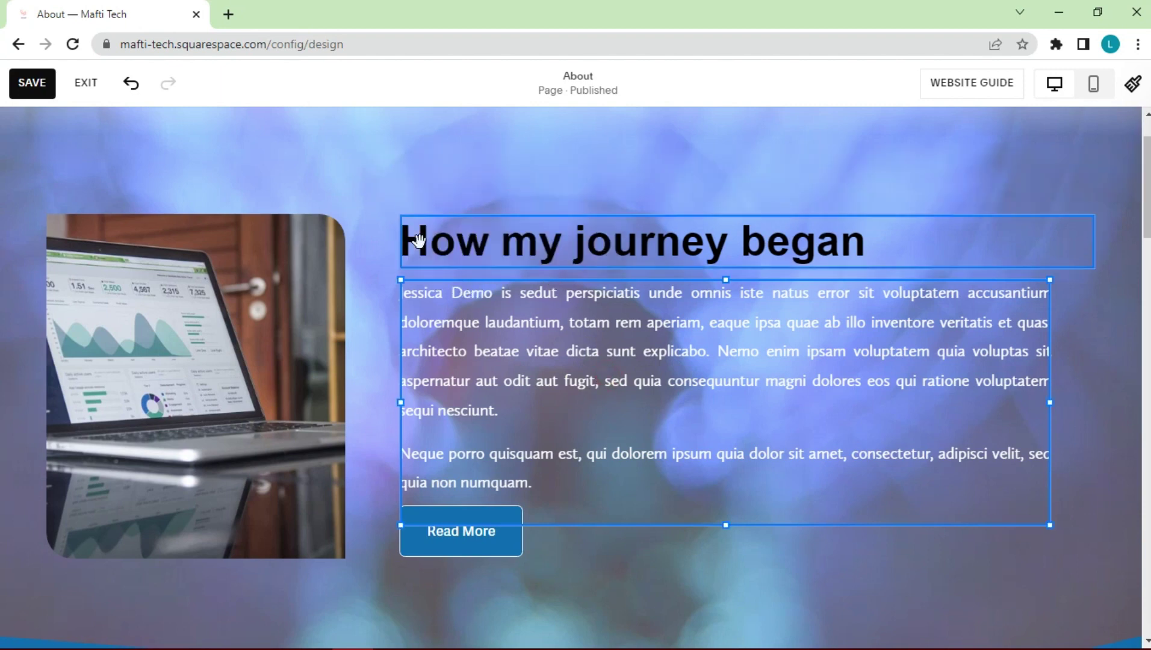
pyautogui.click(518, 234)
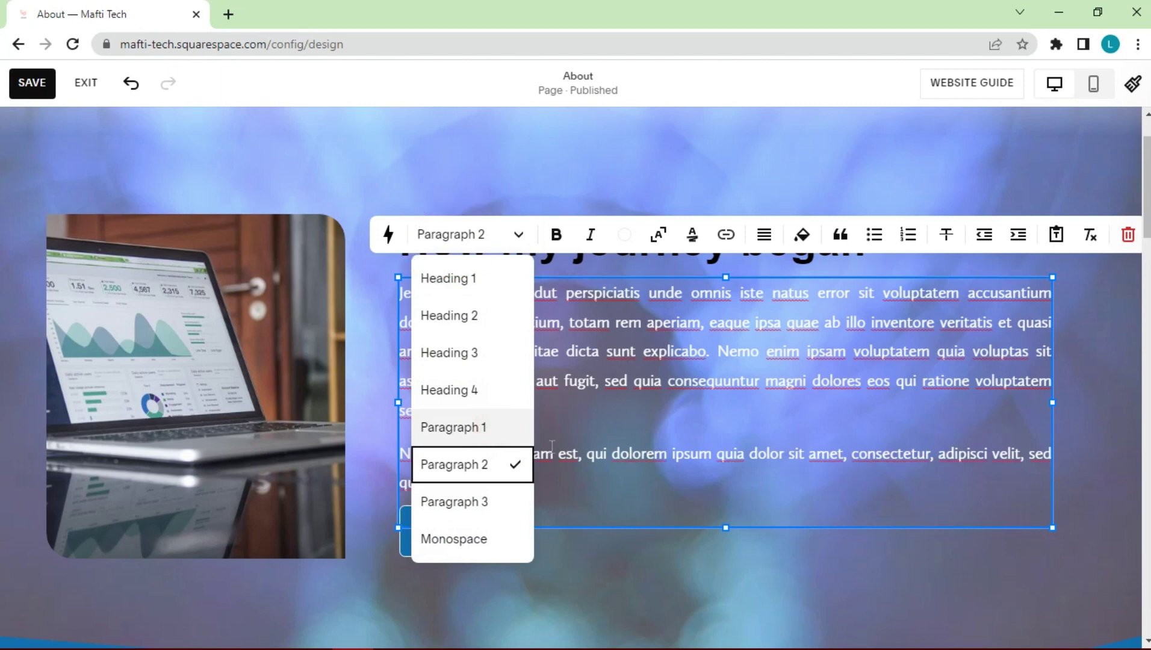
pyautogui.click(457, 428)
pyautogui.click(508, 246)
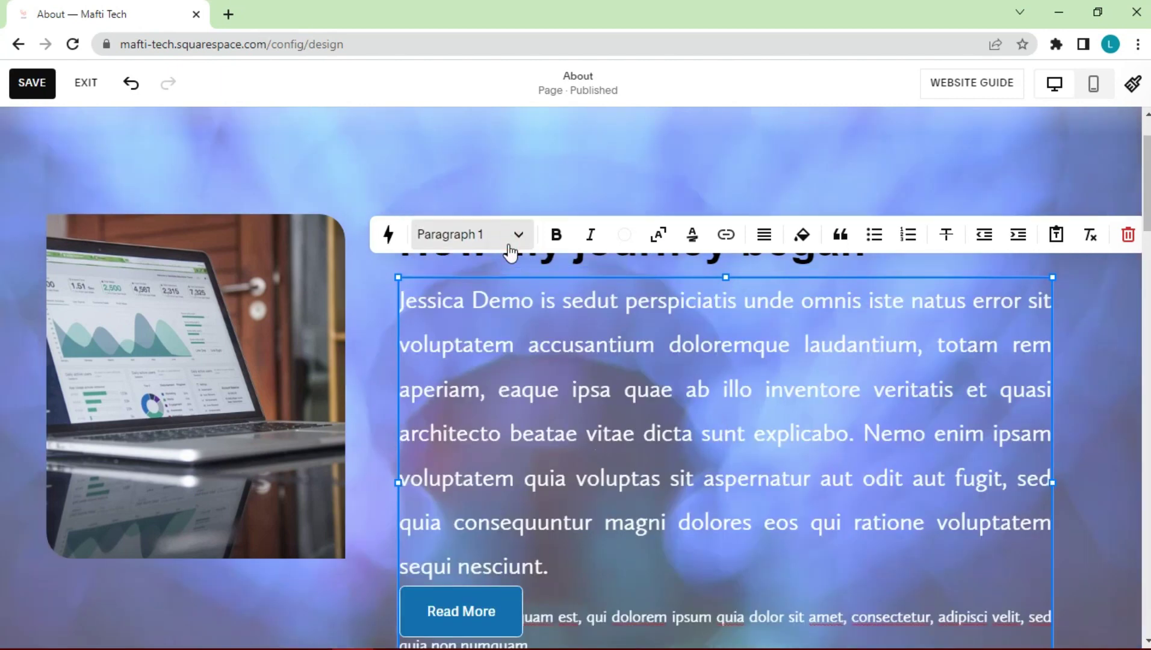
pyautogui.click(514, 247)
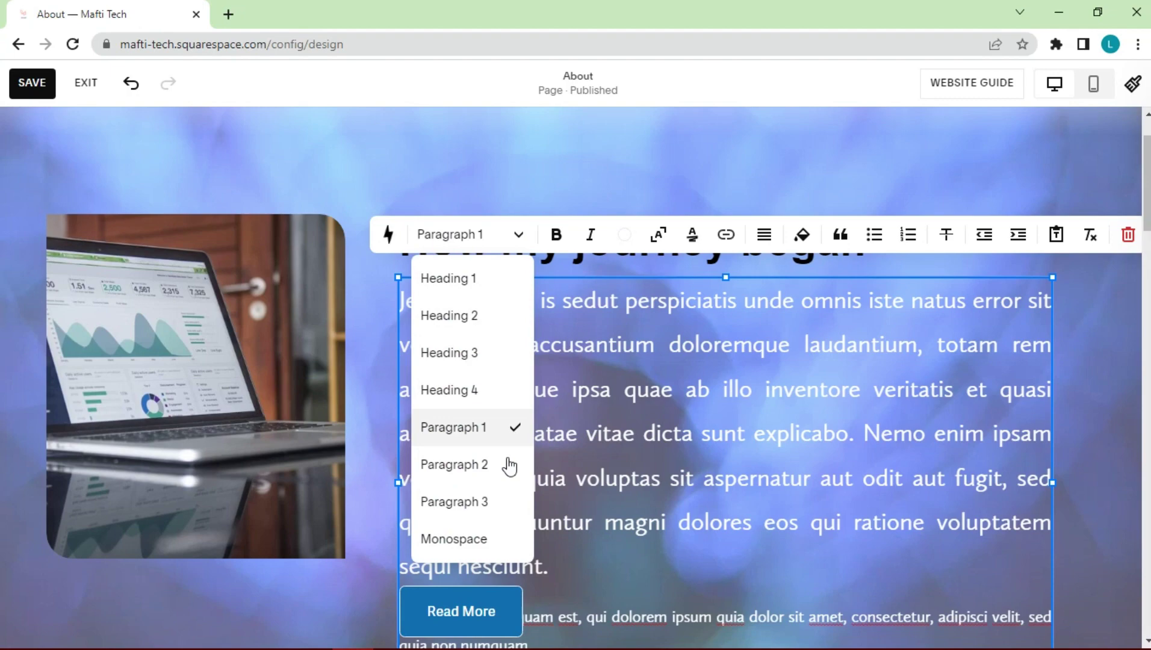
pyautogui.click(508, 503)
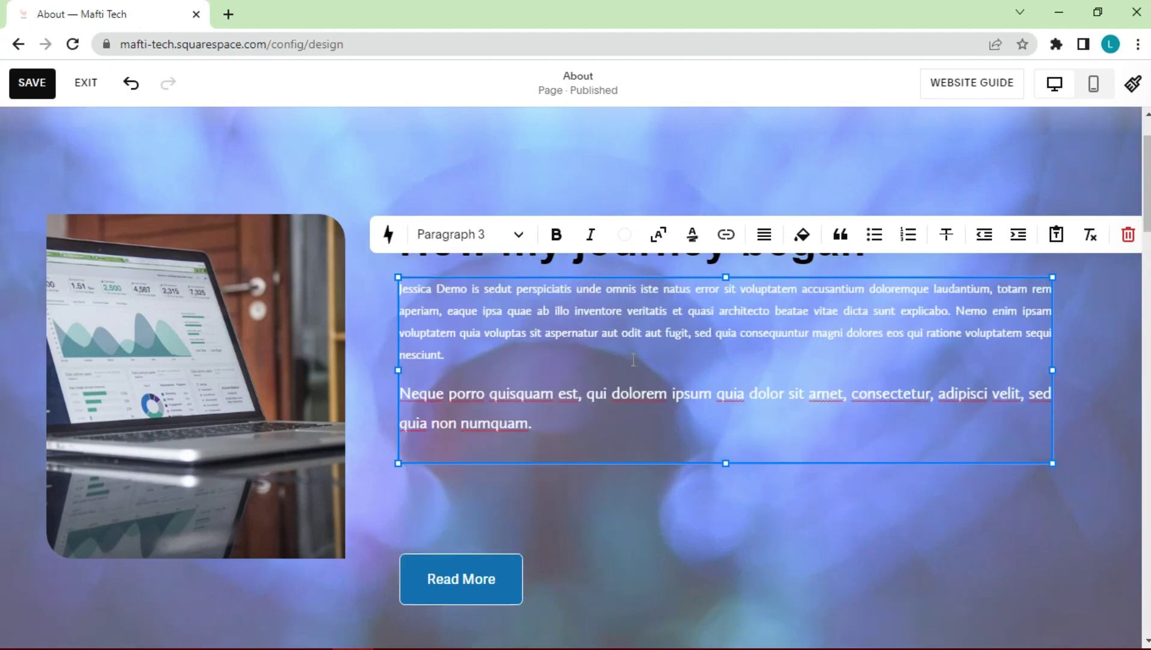
pyautogui.click(519, 239)
pyautogui.click(500, 473)
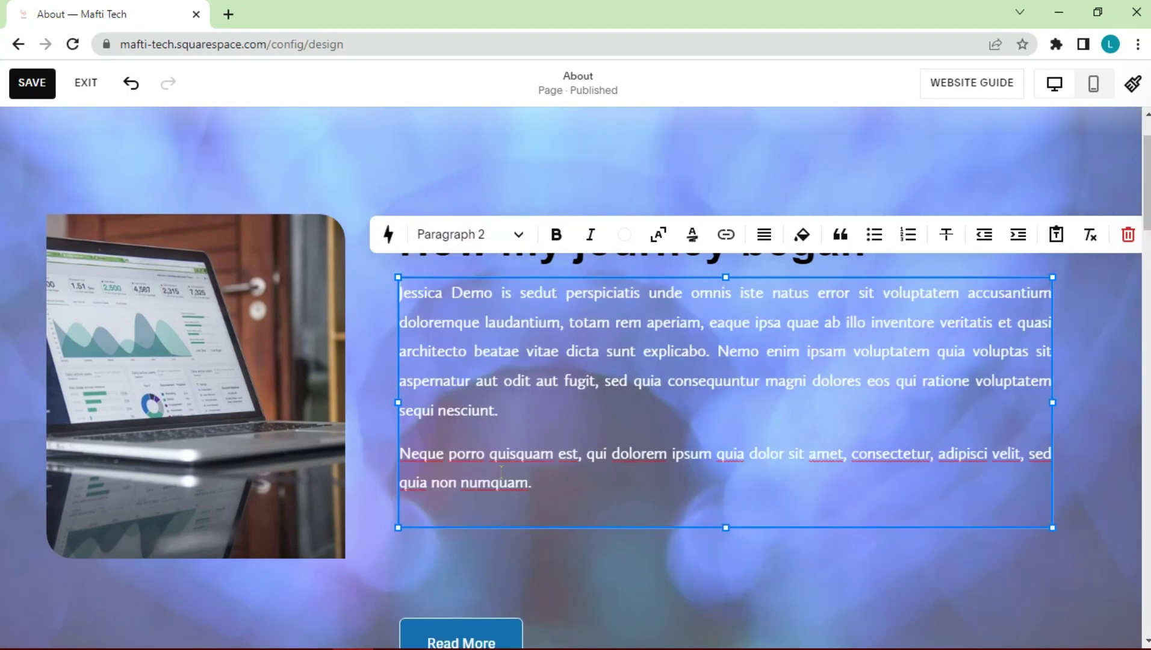
pyautogui.scroll(-3, 509, 449)
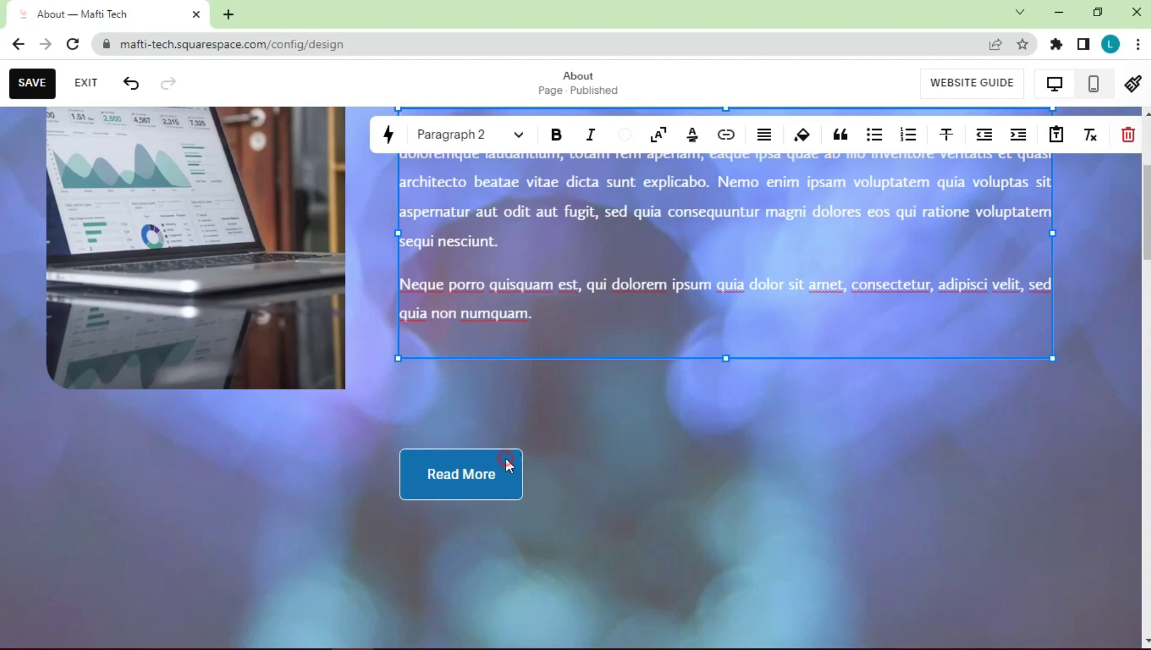
# Move the Read More button block up to sit directly below the body text.
pyautogui.click(505, 458)
pyautogui.moveTo(505, 457); pyautogui.dragTo(503, 365)
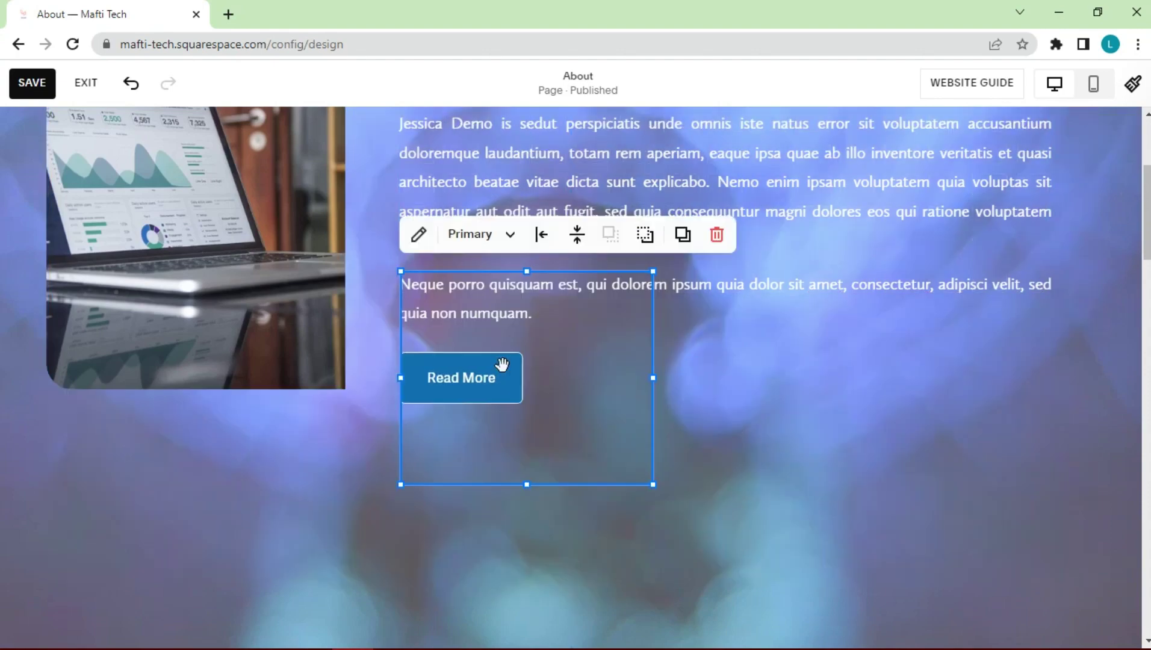
pyautogui.moveTo(526, 271); pyautogui.dragTo(530, 430)
pyautogui.moveTo(497, 478); pyautogui.dragTo(502, 395)
# Change the Read More button from Primary to Secondary, then Tertiary, and preview it.
pyautogui.click(503, 368)
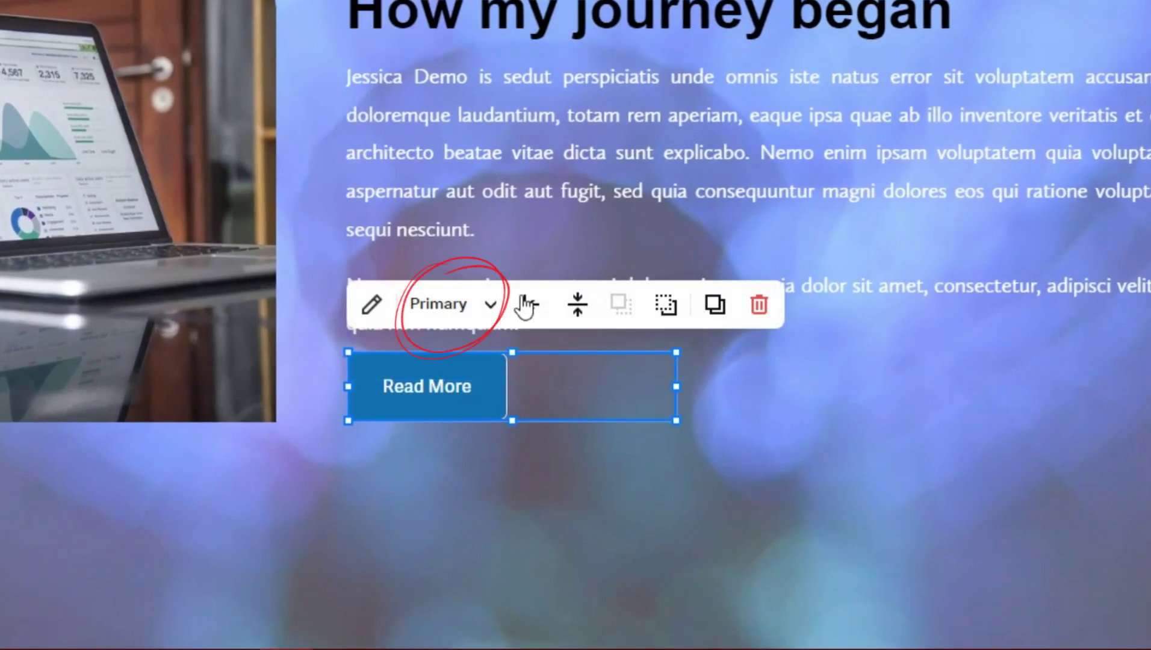
pyautogui.click(492, 306)
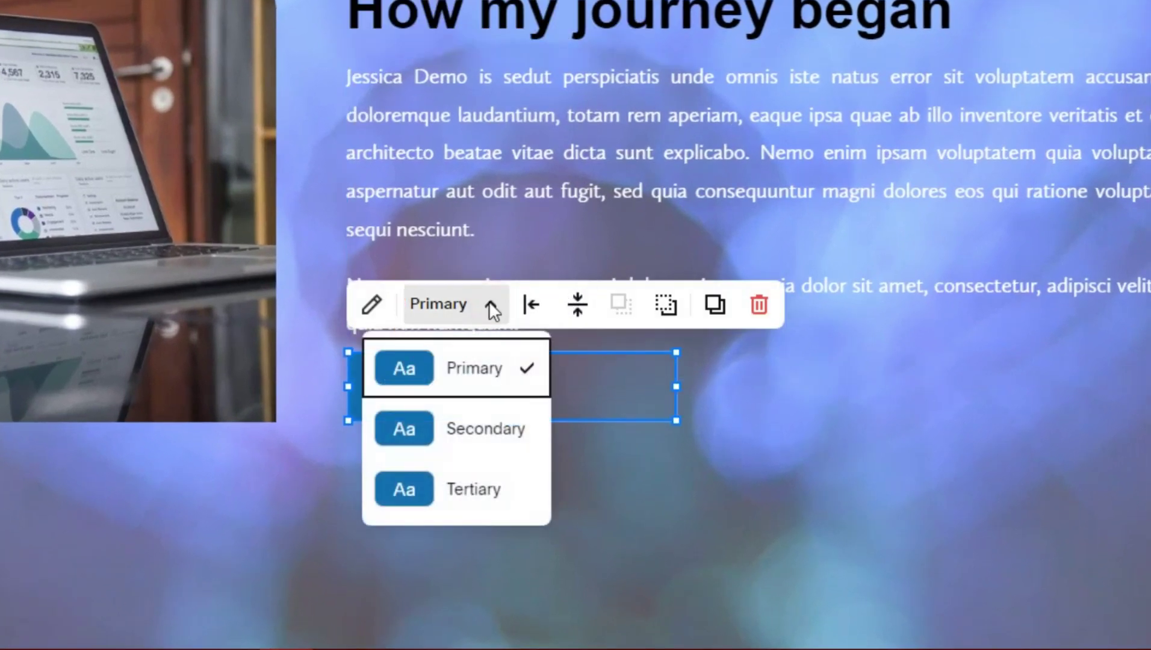
pyautogui.click(484, 435)
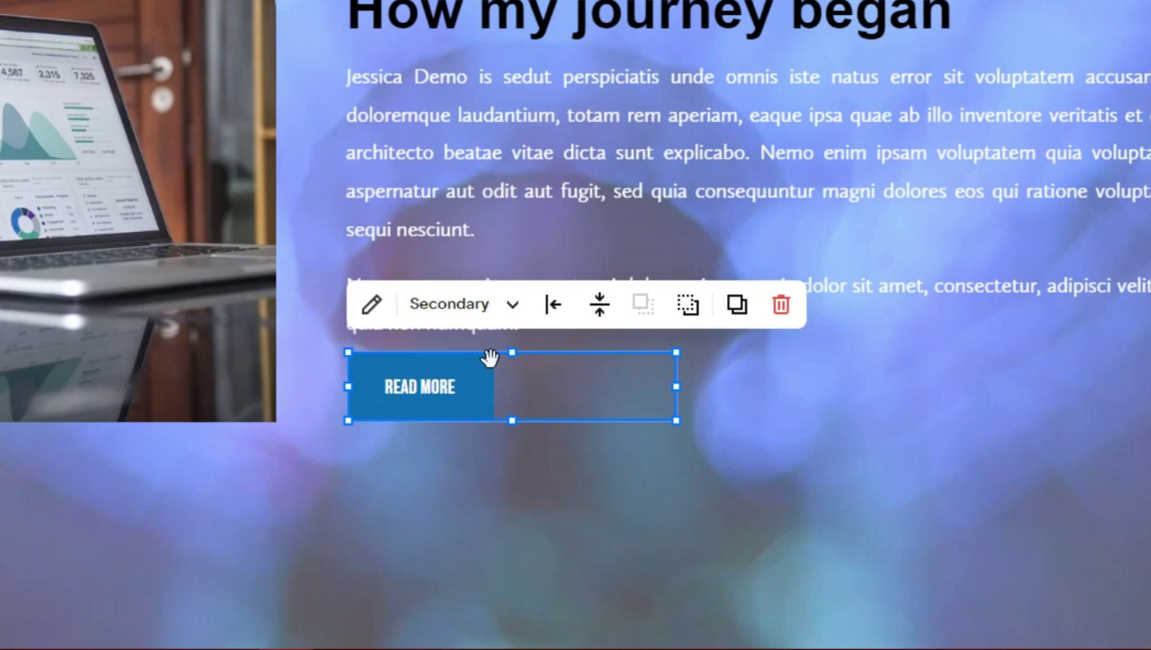
pyautogui.click(513, 304)
pyautogui.click(489, 492)
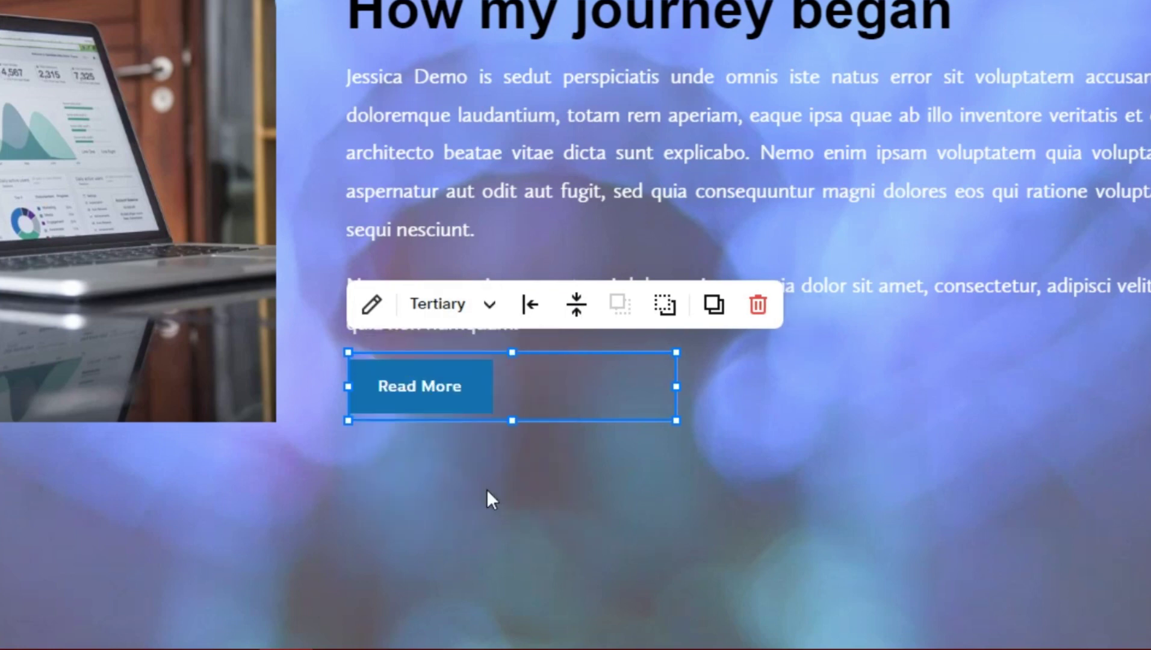
pyautogui.click(855, 424)
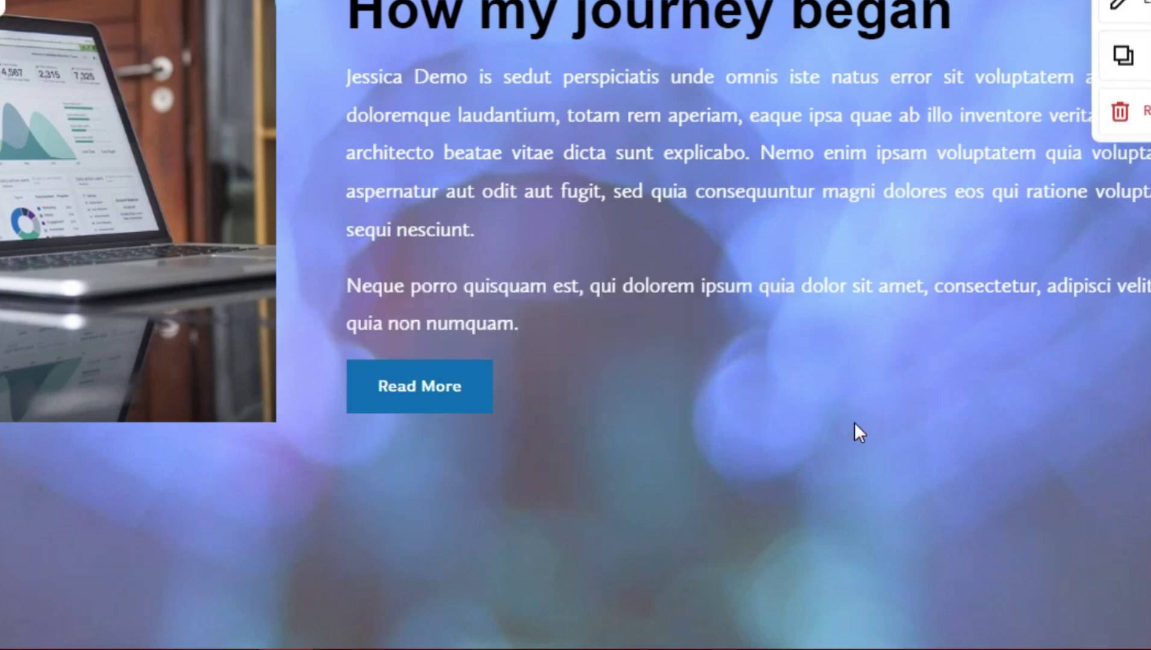
pyautogui.click(442, 384)
pyautogui.click(602, 496)
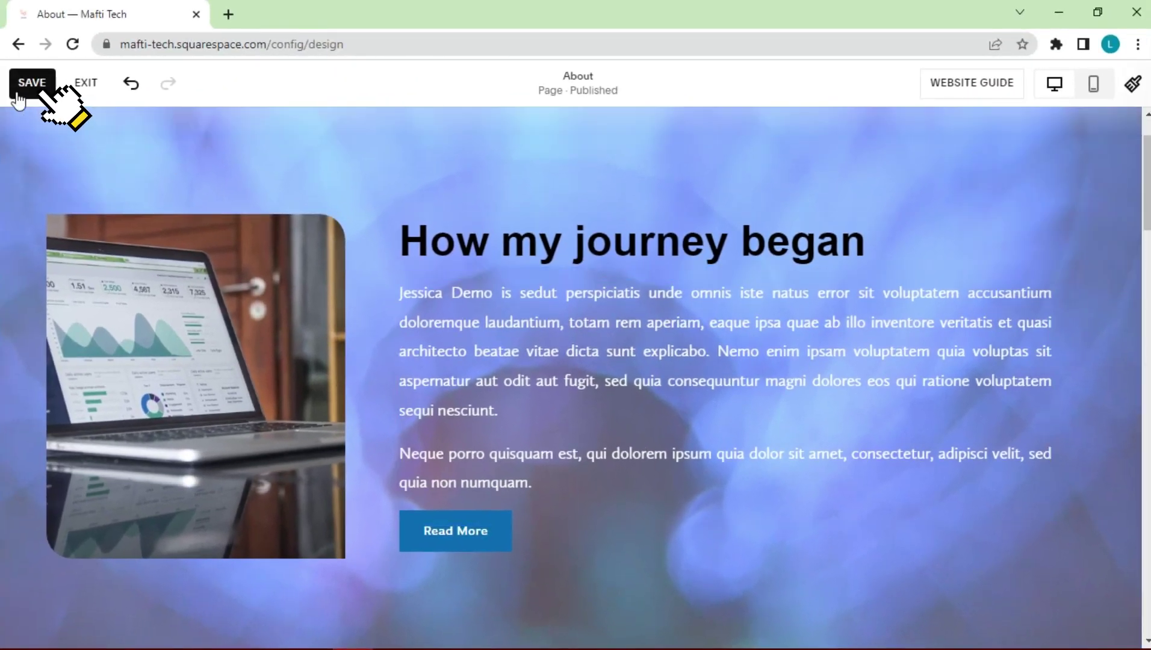
# Save the About page edits and exit page editing.
pyautogui.click(33, 84)
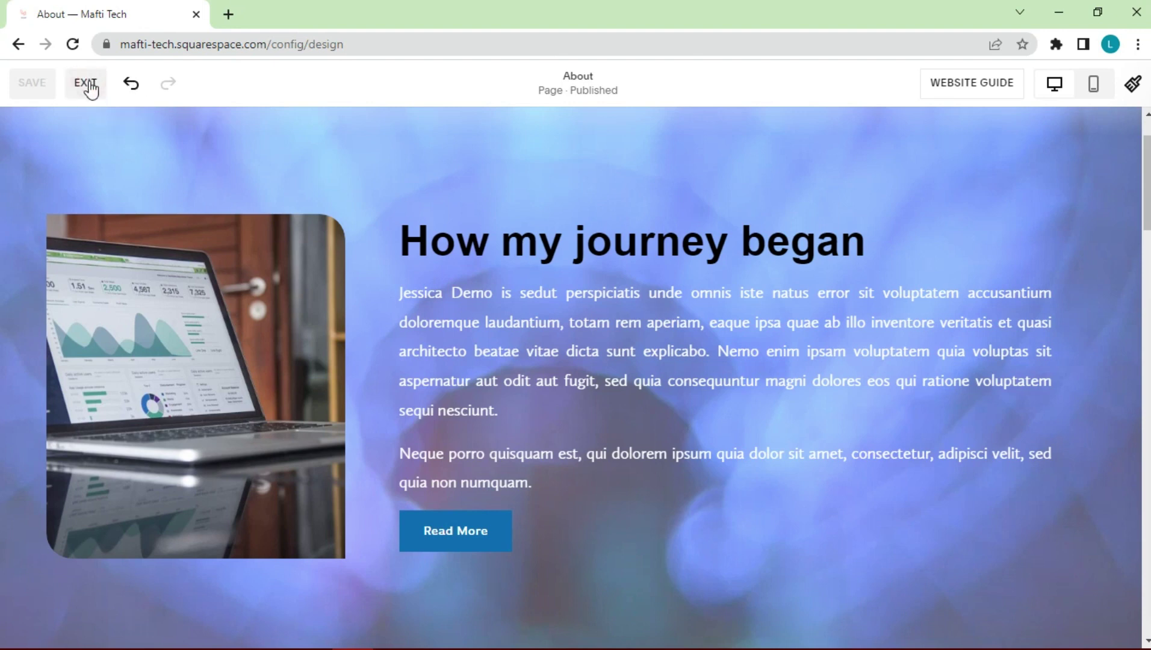
pyautogui.click(87, 83)
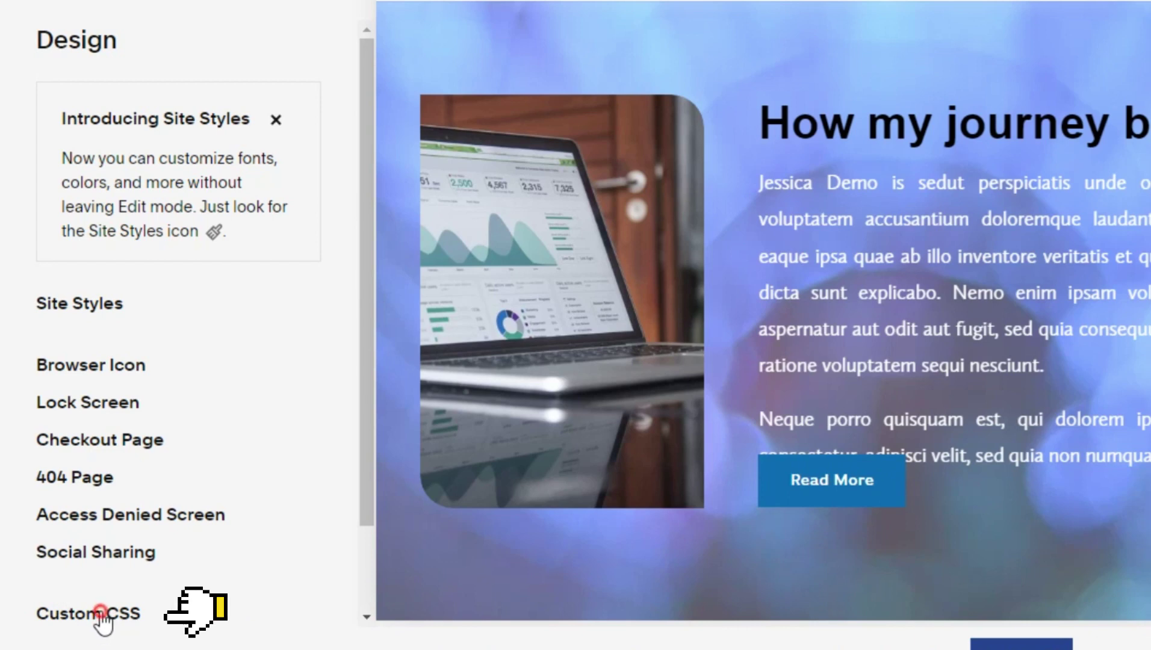
# Upload the Clip.ttf font from Downloads > clip into the Custom CSS custom files.
pyautogui.click(102, 617)
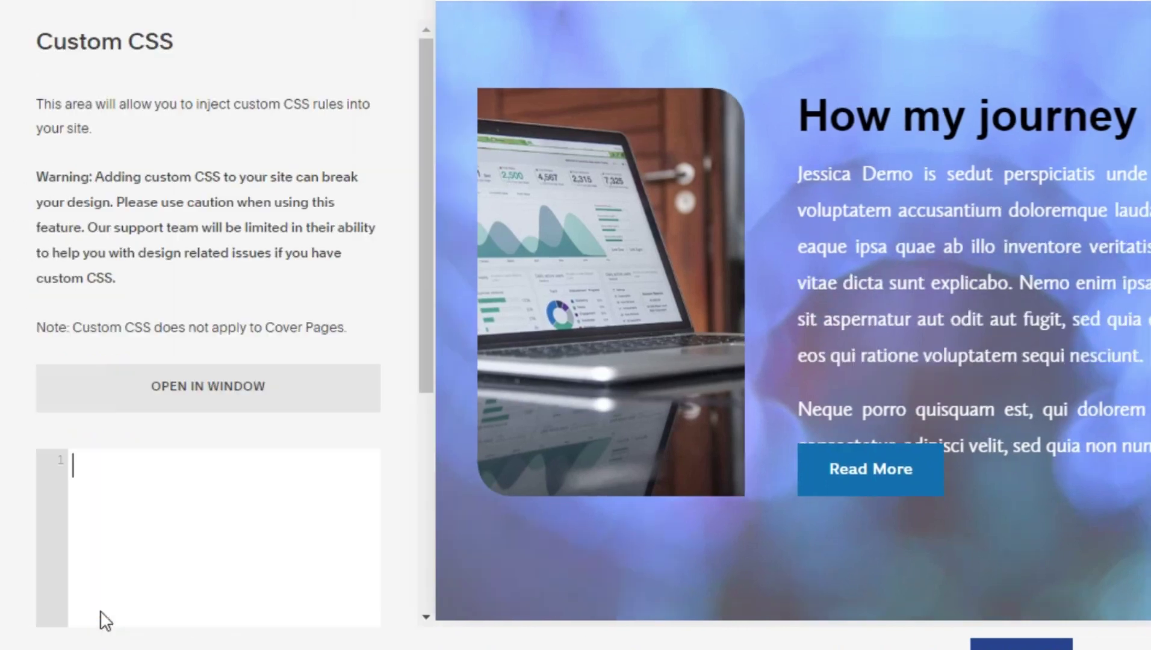
pyautogui.scroll(-6, 397, 503)
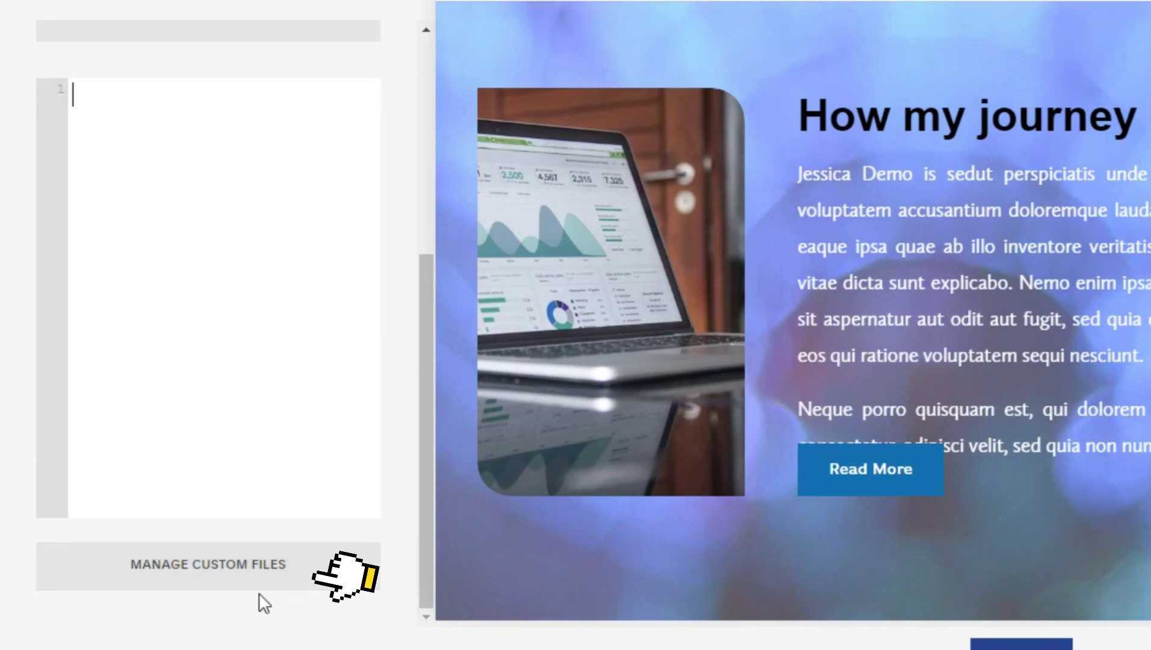
pyautogui.click(244, 583)
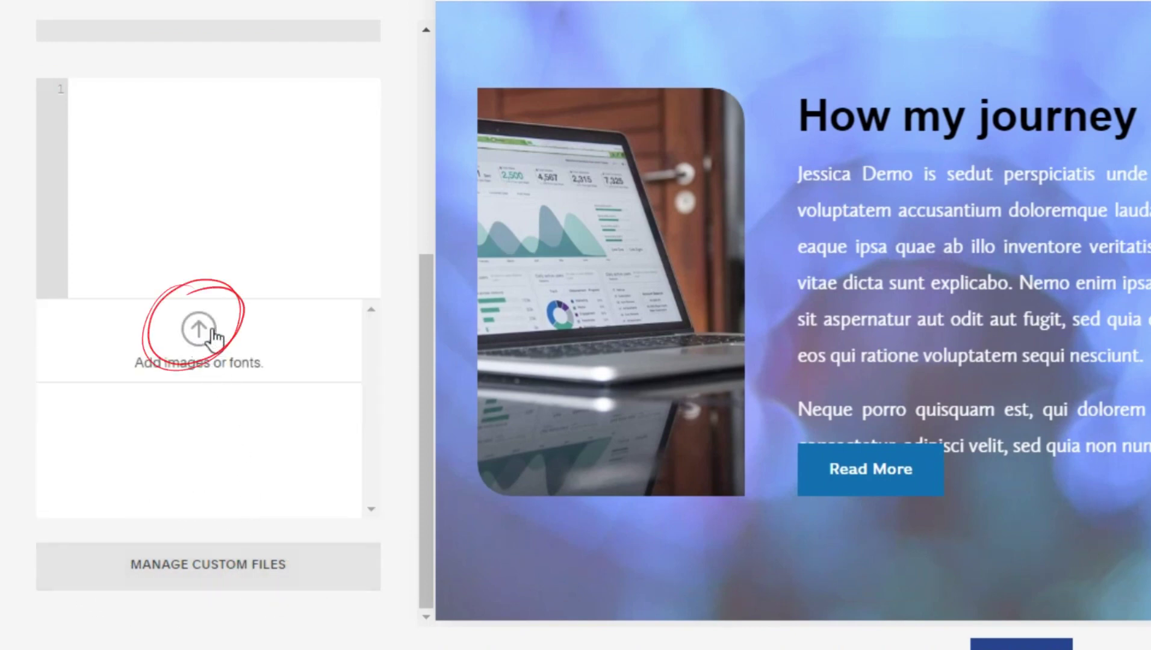
pyautogui.click(200, 331)
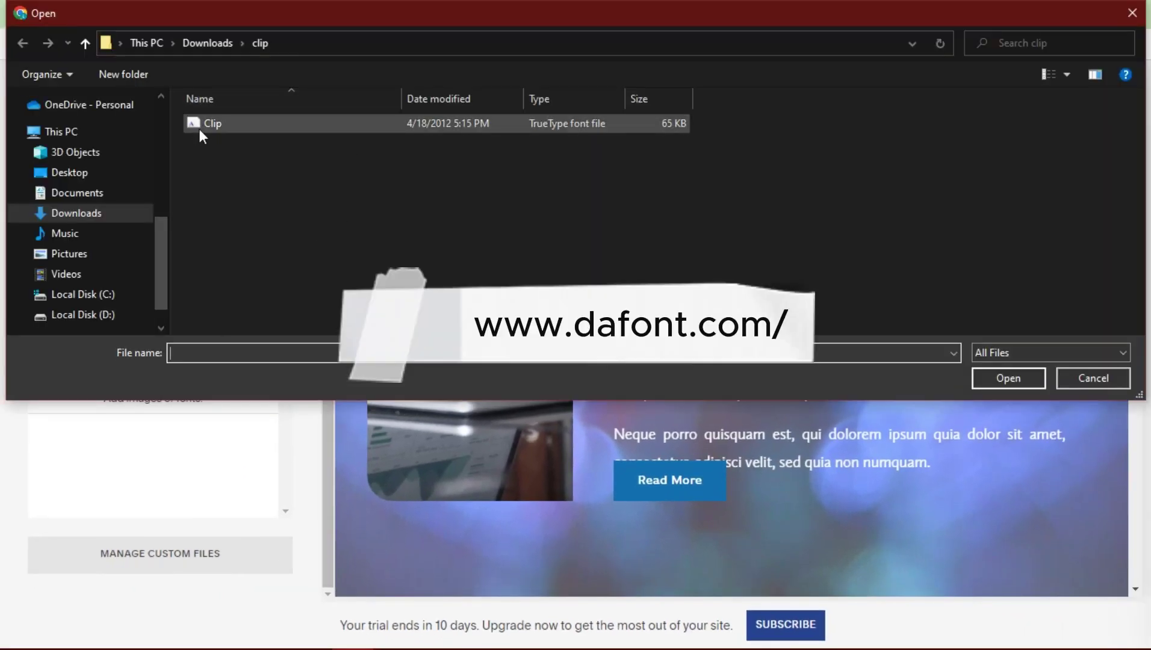
pyautogui.click(221, 128)
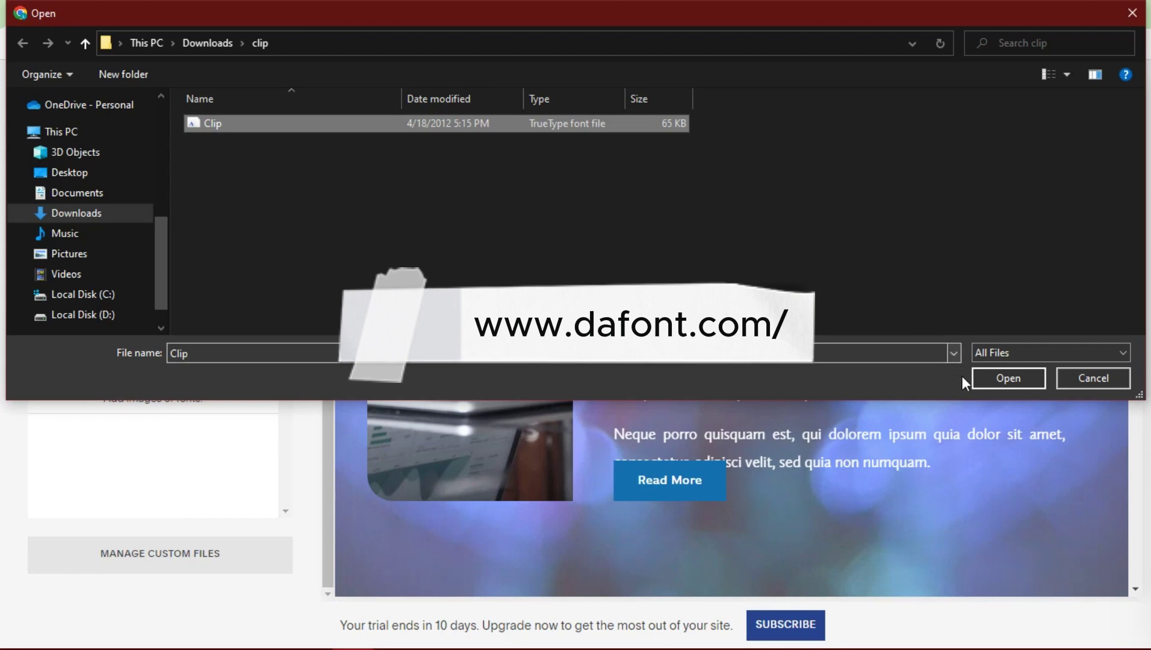
pyautogui.click(1017, 376)
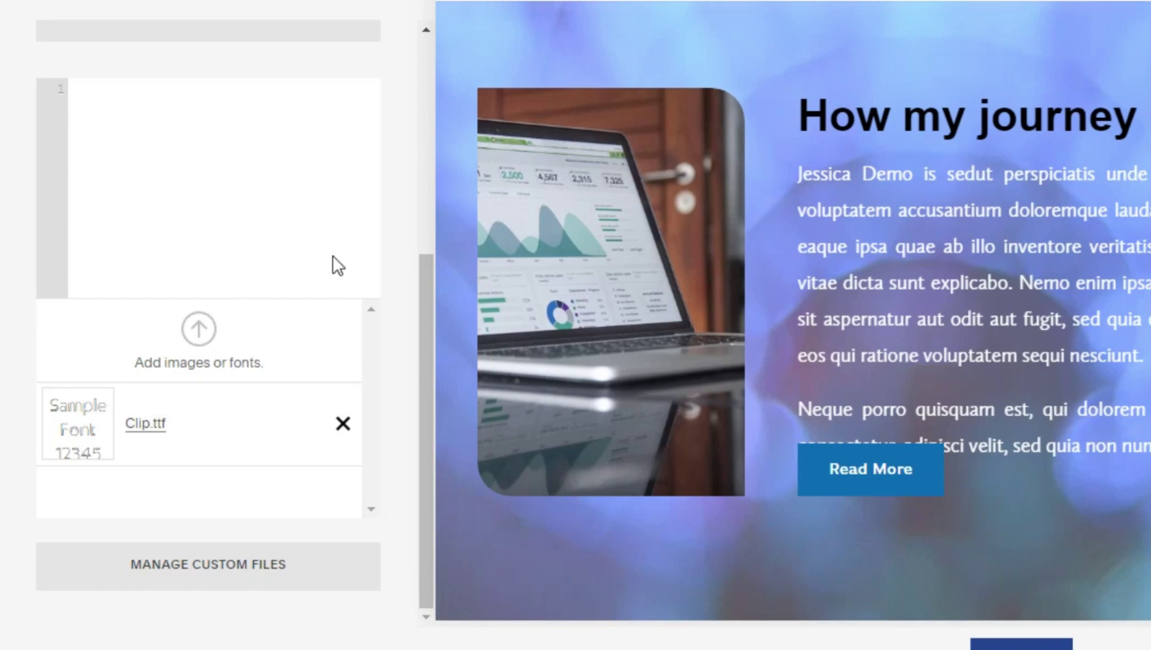
pyautogui.scroll(4, 329, 241)
pyautogui.click(215, 336)
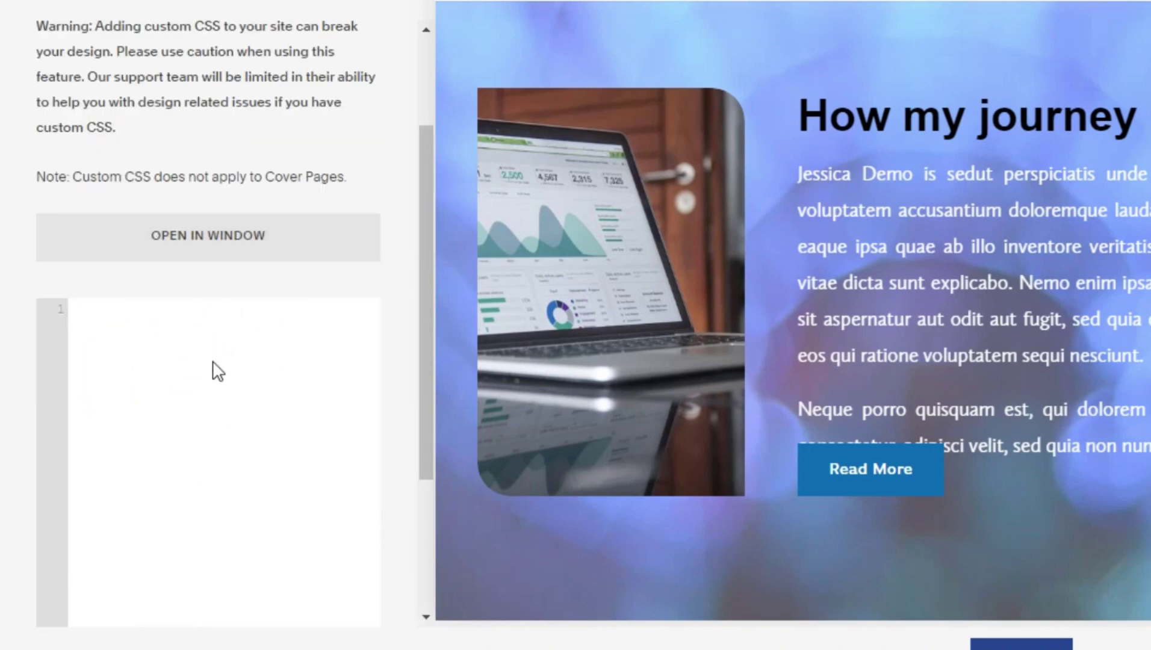
pyautogui.hotkey('ctrl', 'v')
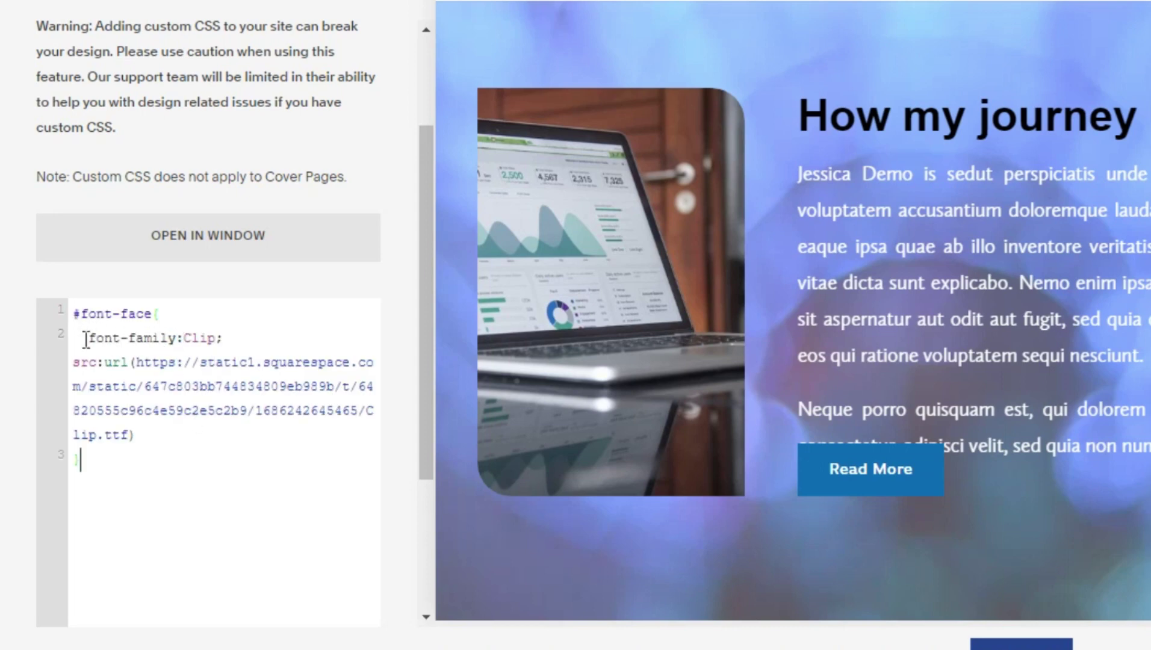
pyautogui.moveTo(82, 338); pyautogui.dragTo(224, 339)
pyautogui.click(232, 339)
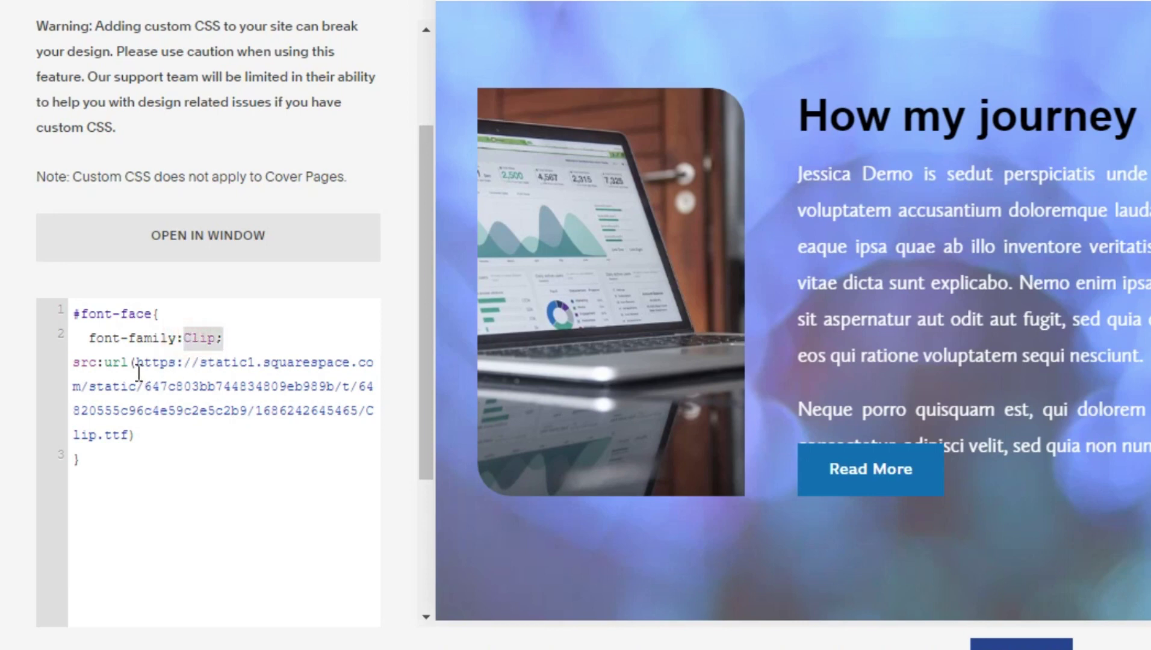
# Replace the old src:url() address with the uploaded Clip.ttf file's URL.
pyautogui.click(93, 365)
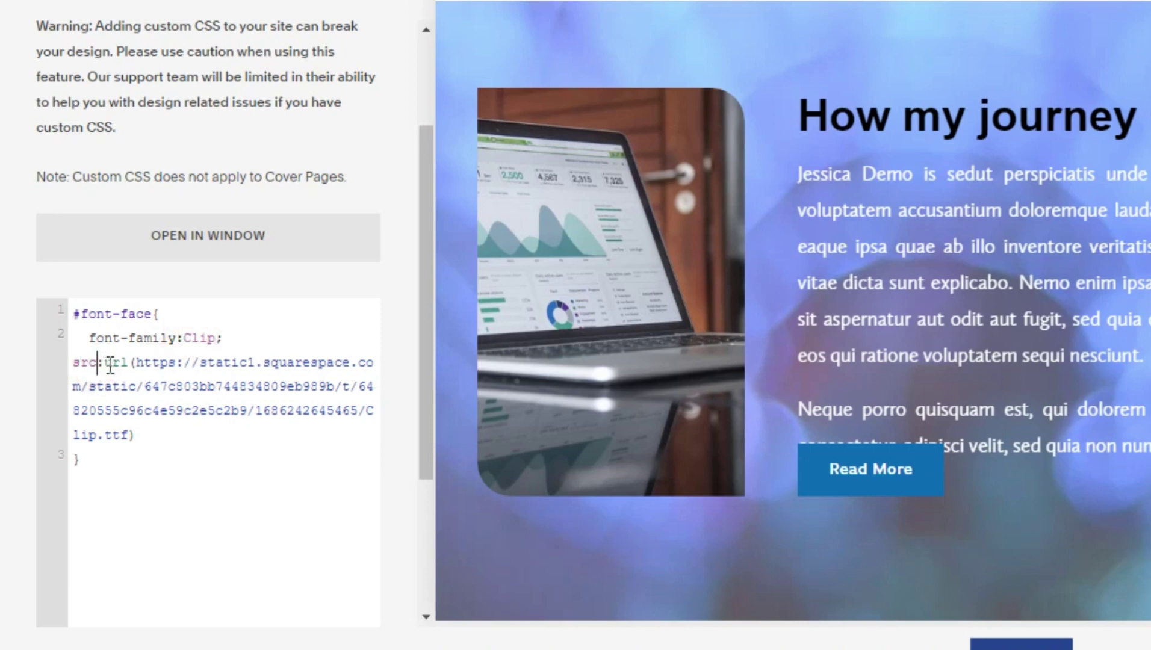
pyautogui.hotkey('ctrl', 'z')
pyautogui.click(151, 363)
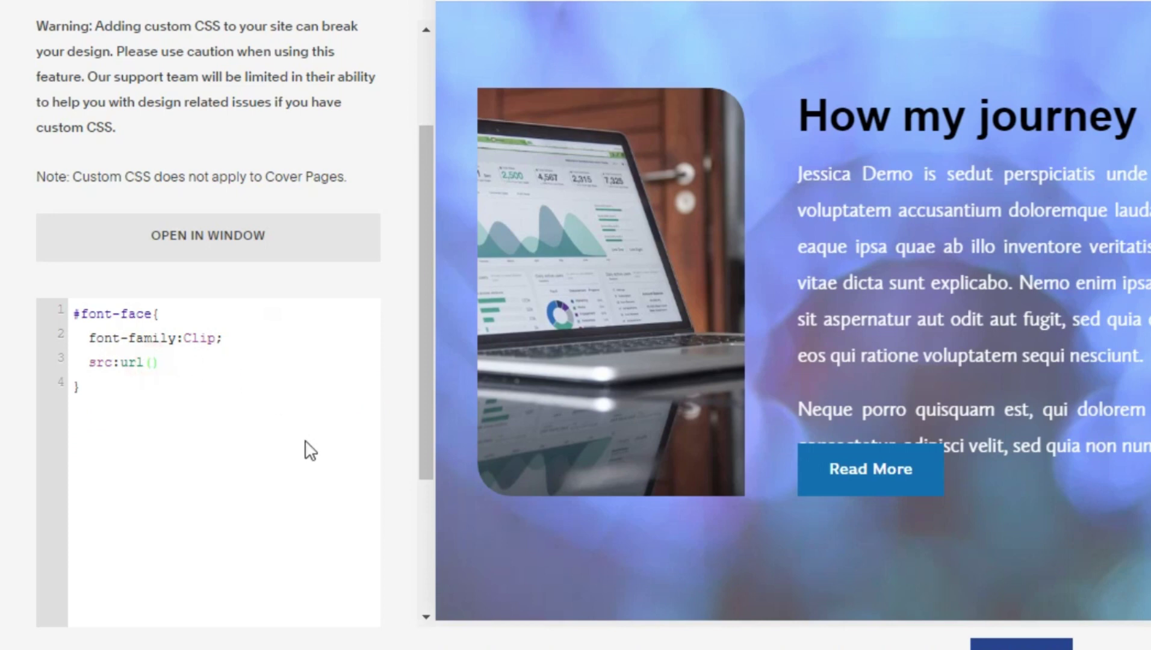
pyautogui.scroll(-1, 310, 451)
pyautogui.scroll(-4, 401, 428)
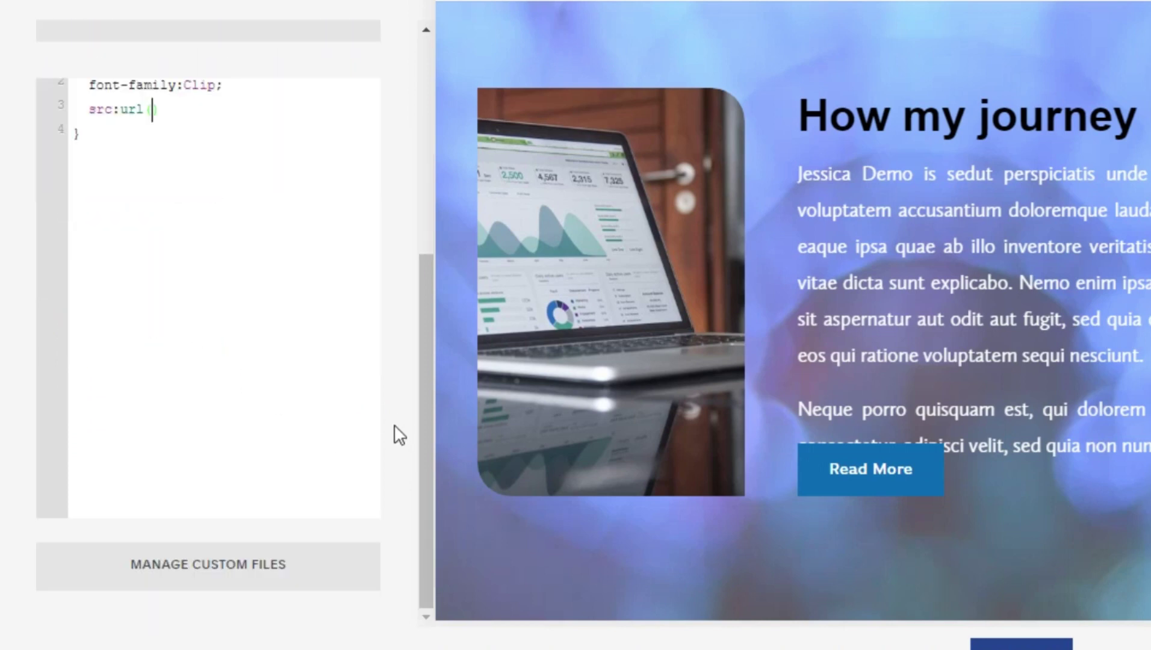
pyautogui.click(282, 583)
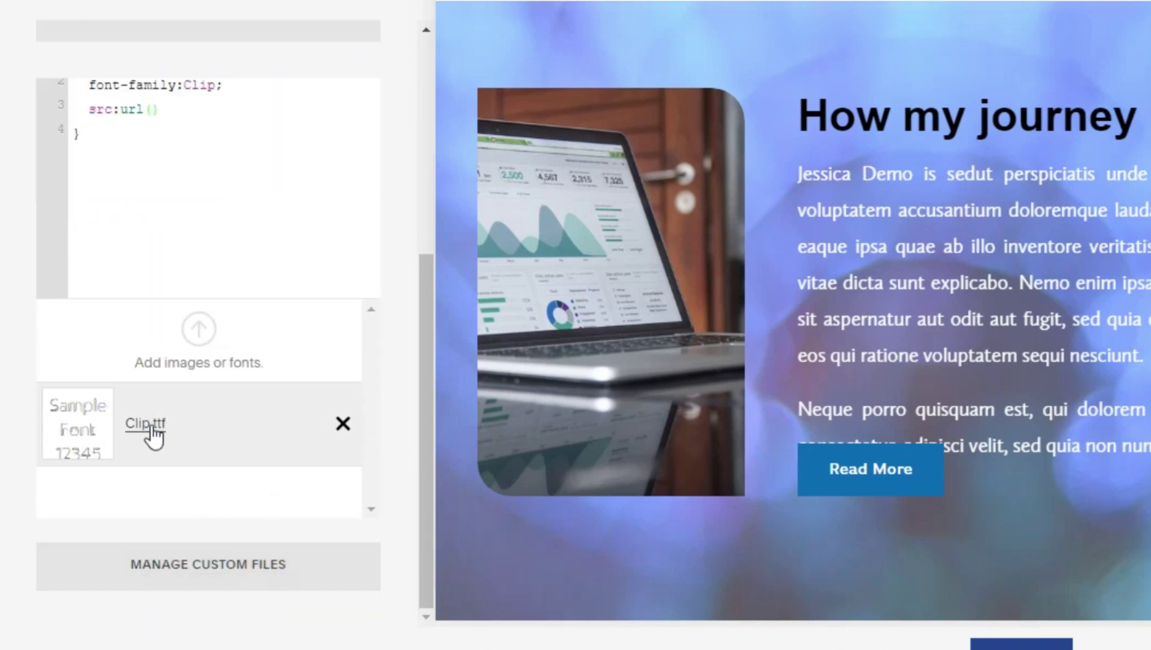
pyautogui.click(155, 432)
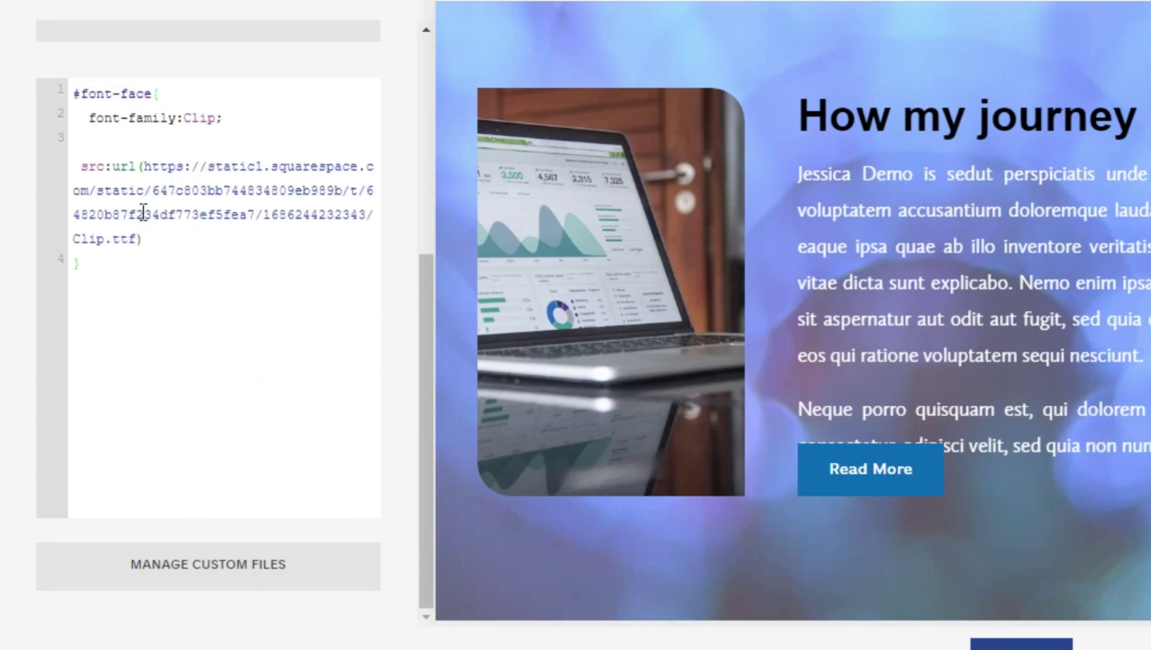
pyautogui.press('Return')
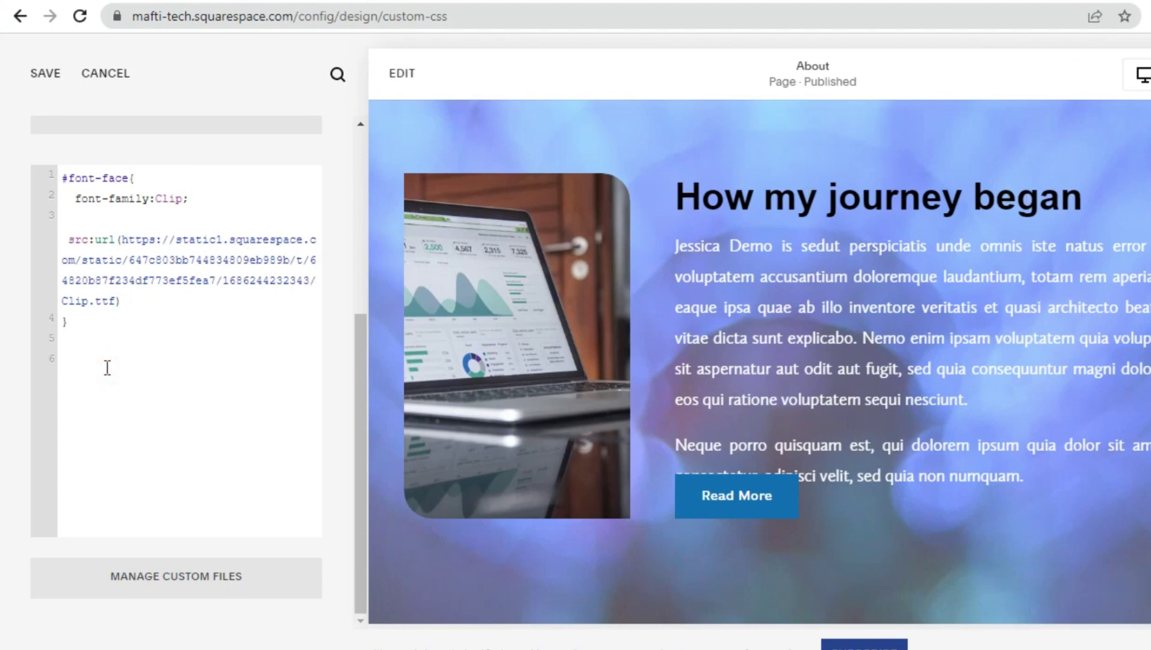
# Type the rule h2{font-family:Clip on line 6 of the CSS editor.
pyautogui.write('h2{')
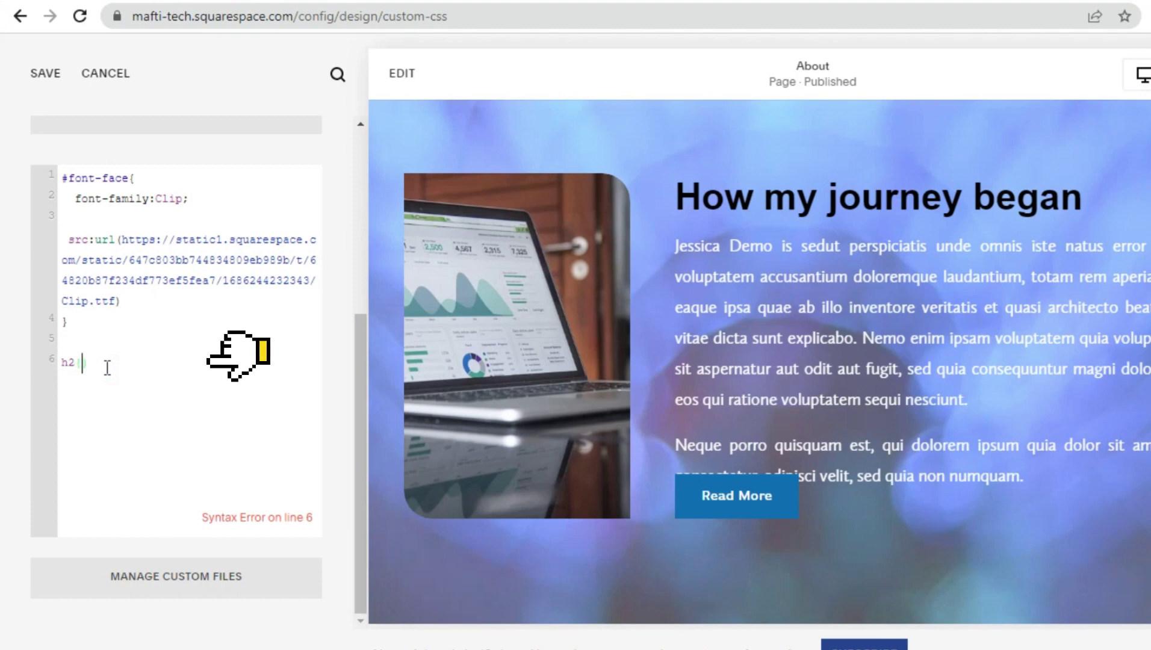
pyautogui.write('font-family')
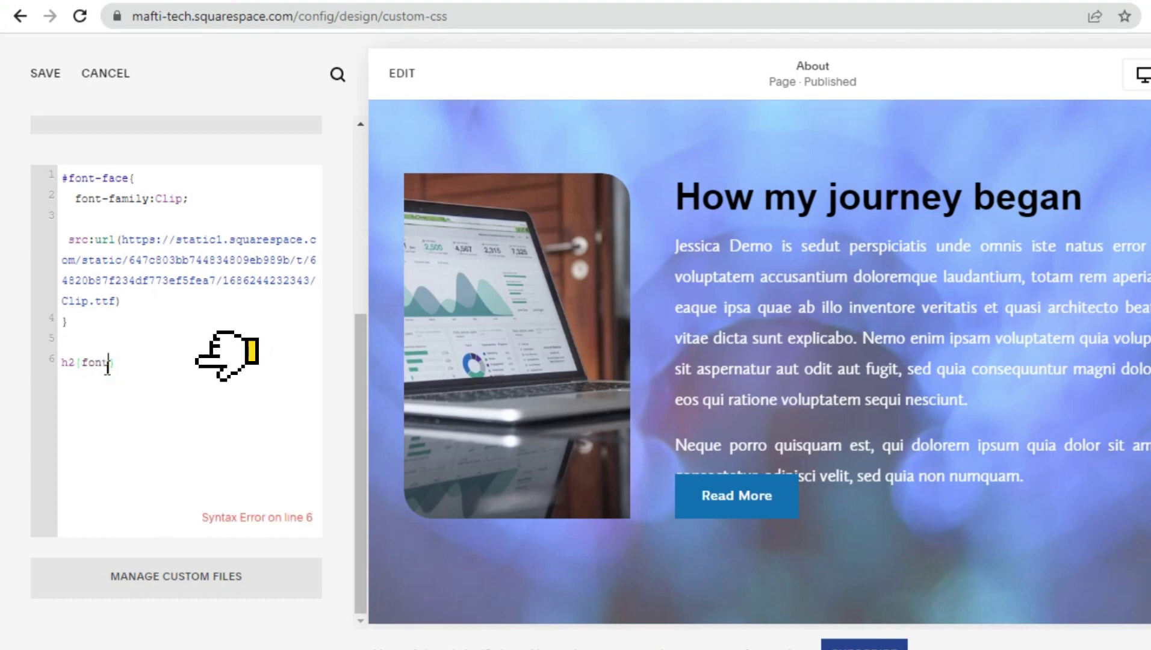
pyautogui.write(':Clip')
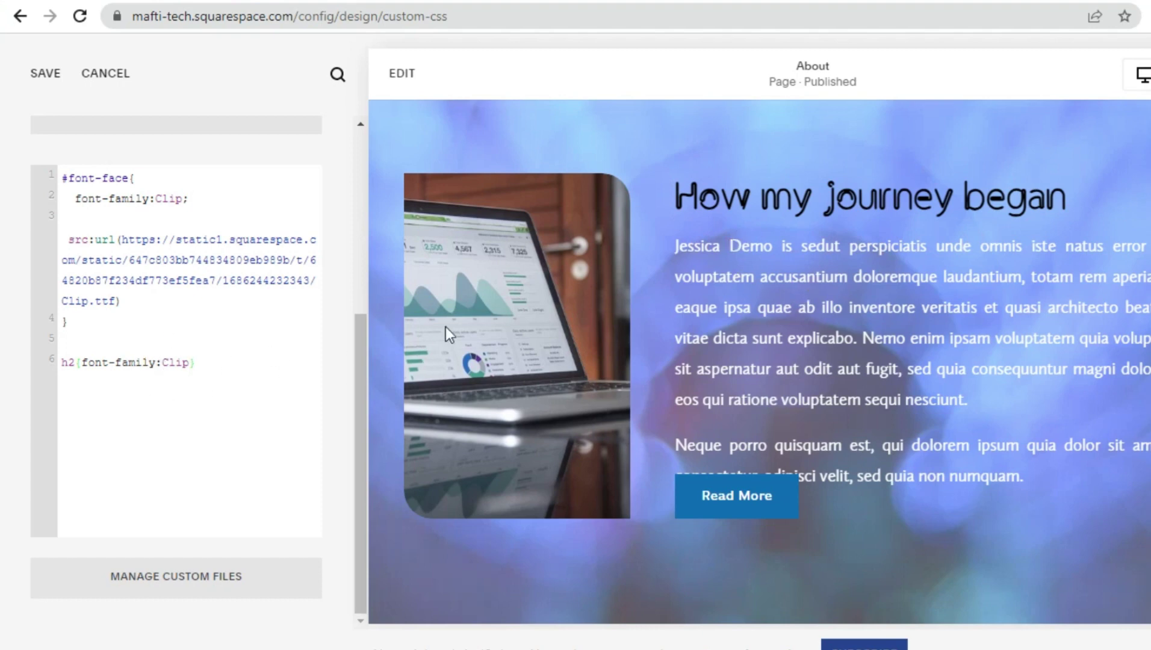
# Briefly retarget the Clip rule to p paragraphs, switch it back to h2, and save the CSS.
pyautogui.click(64, 364)
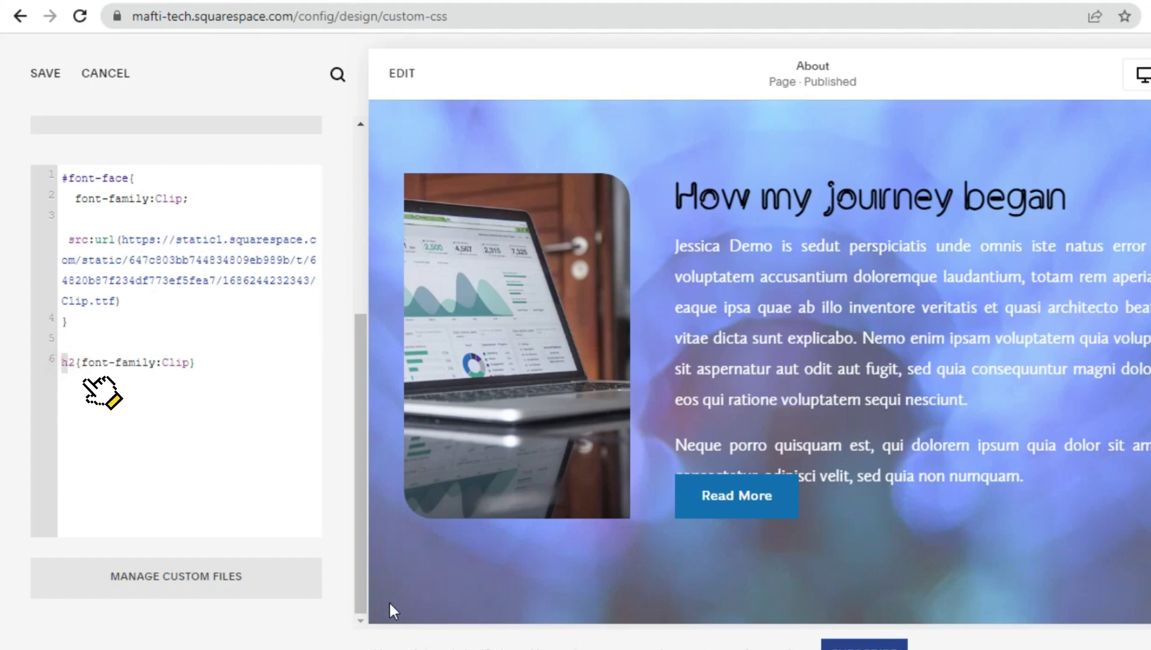
pyautogui.write('p')
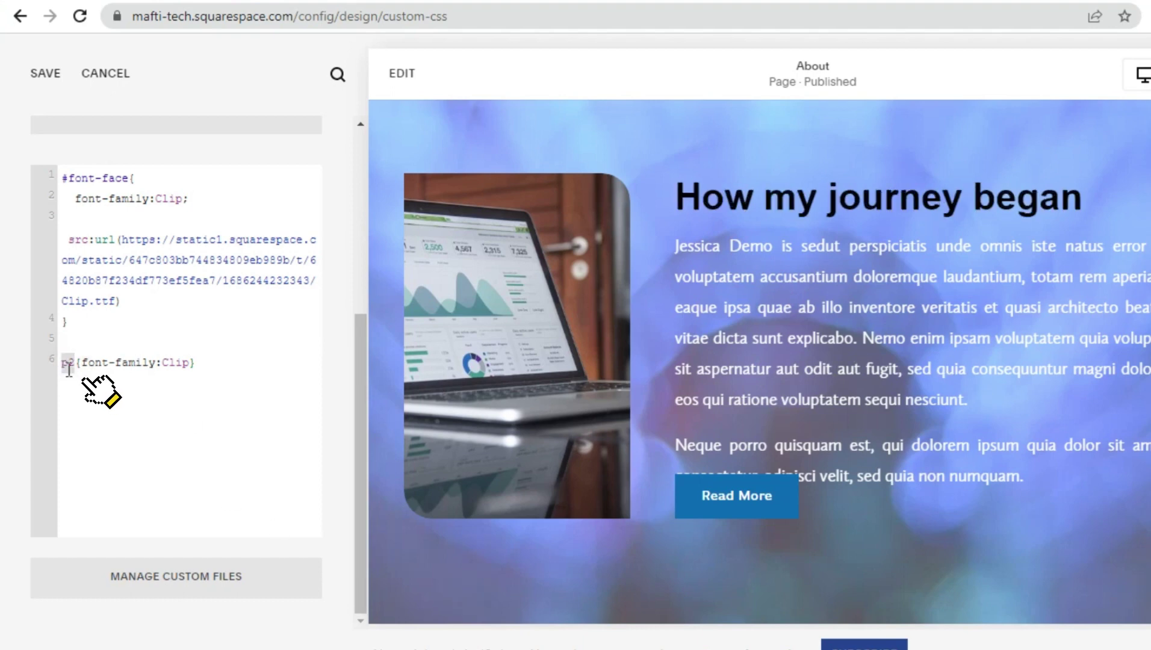
pyautogui.press('Delete')
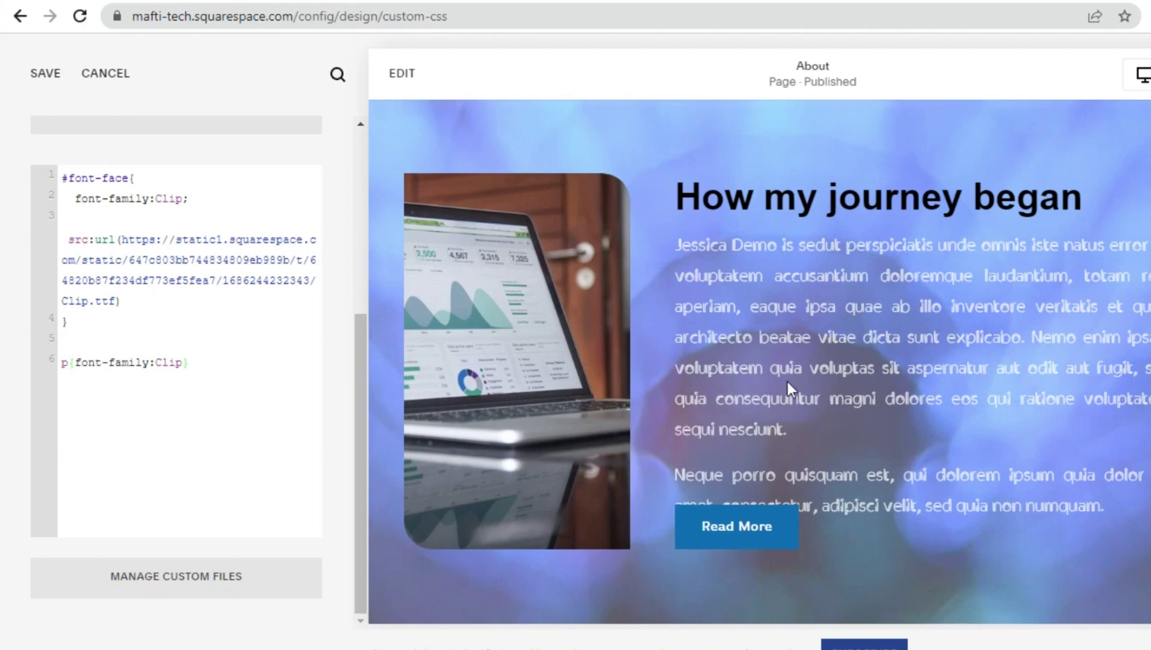
pyautogui.doubleClick(67, 362)
pyautogui.write('h2')
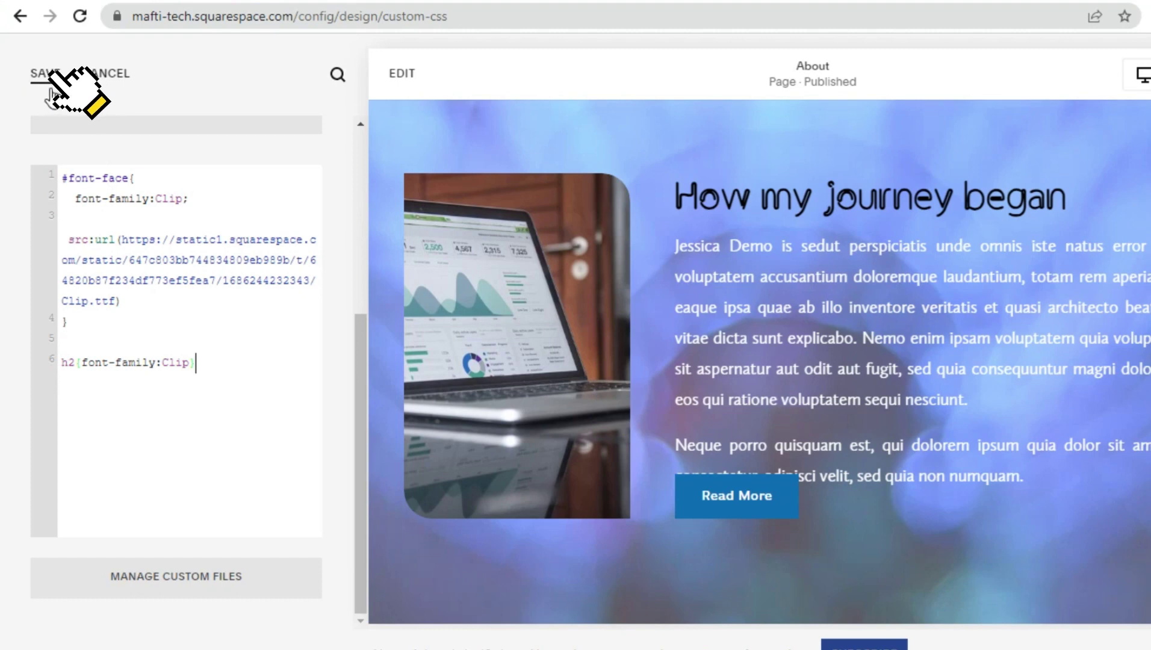
pyautogui.click(42, 75)
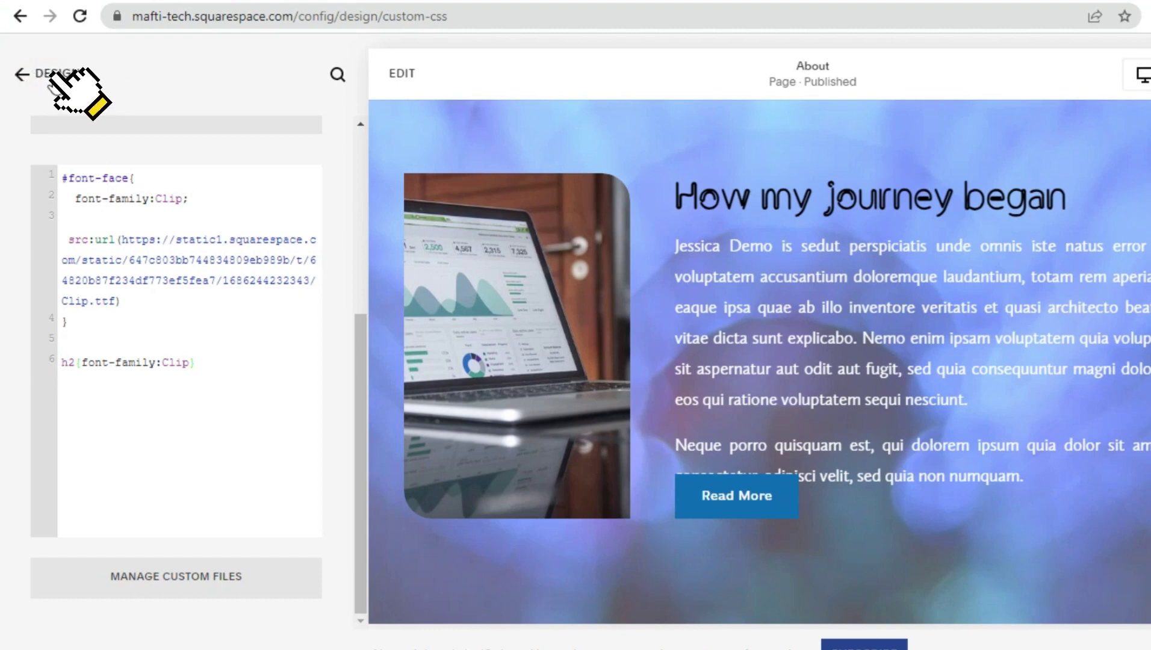
# Return to the Design list and put the About page into edit mode.
pyautogui.click(49, 77)
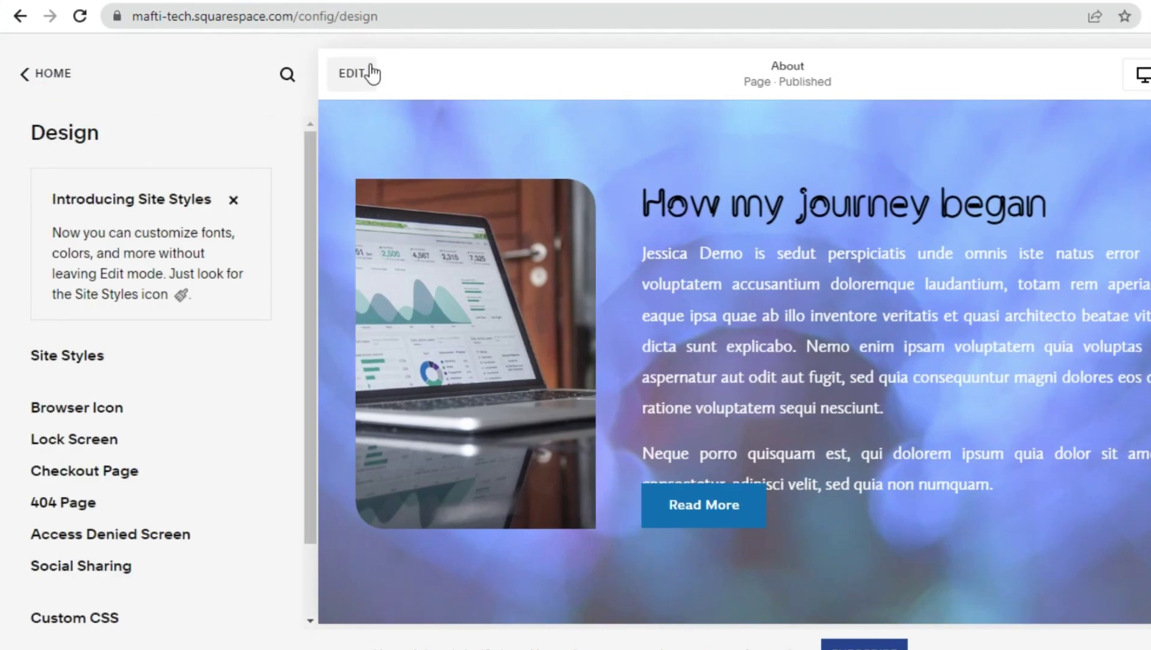
pyautogui.click(354, 75)
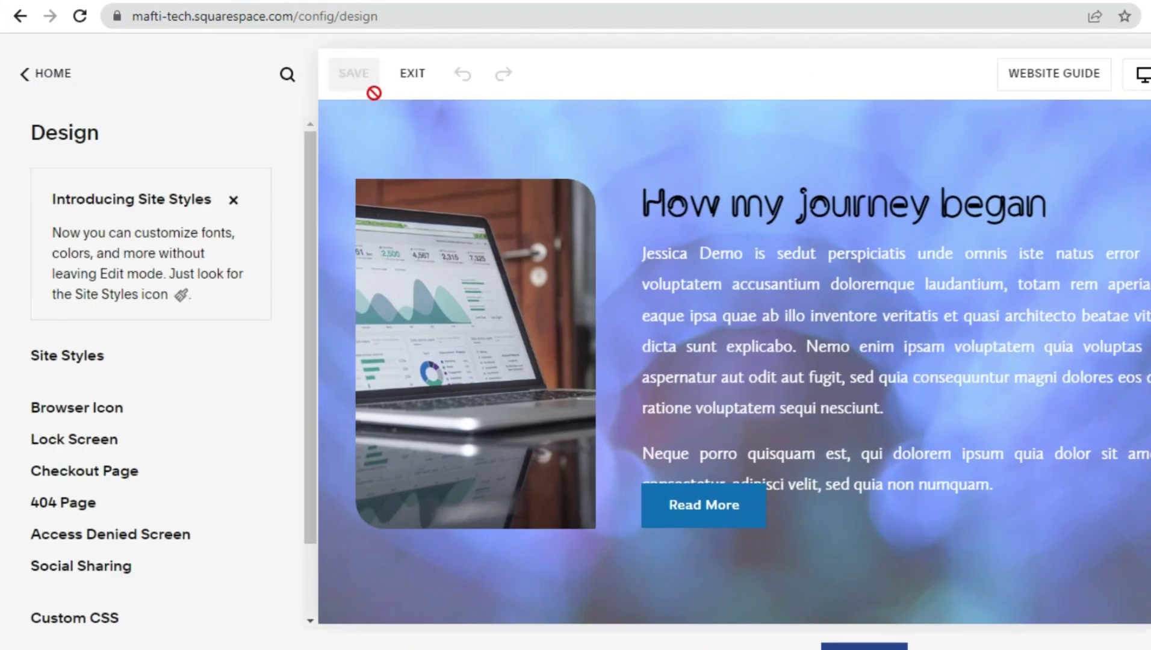